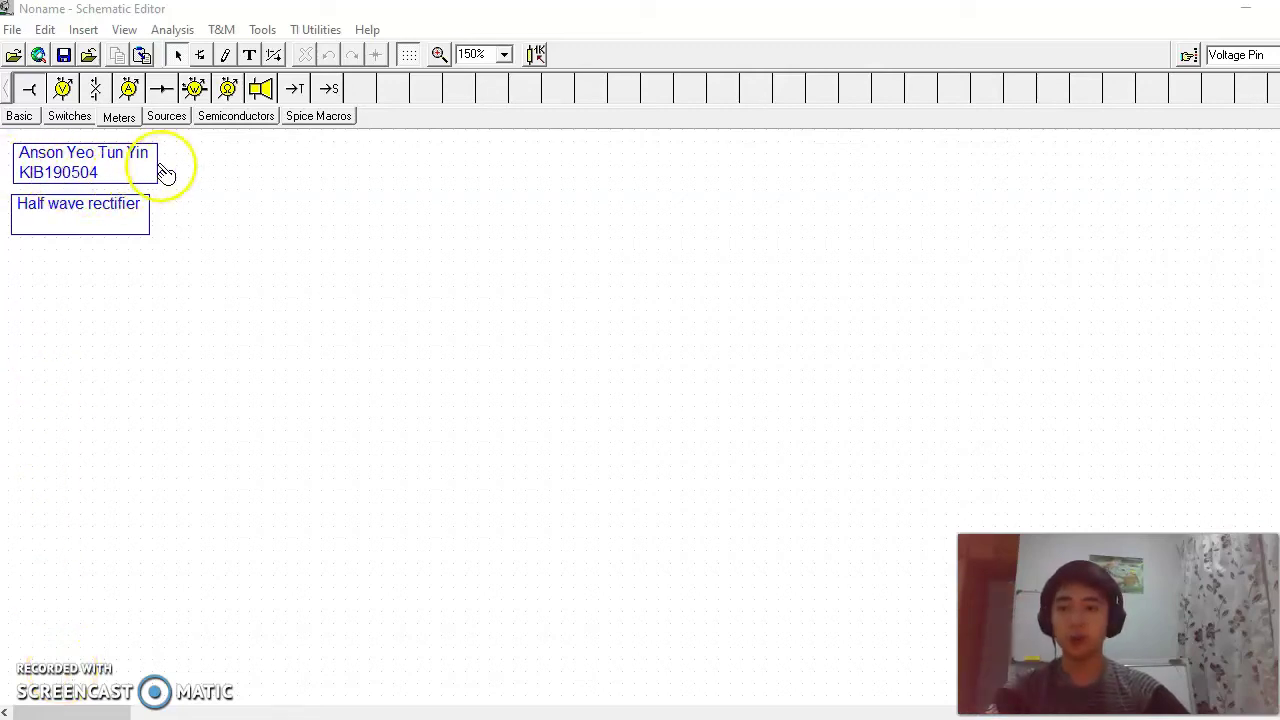
Place voltage generator VG1 from the Basic components on the left of the canvas.
{"action": "left_click", "coordinate": [18, 116]}
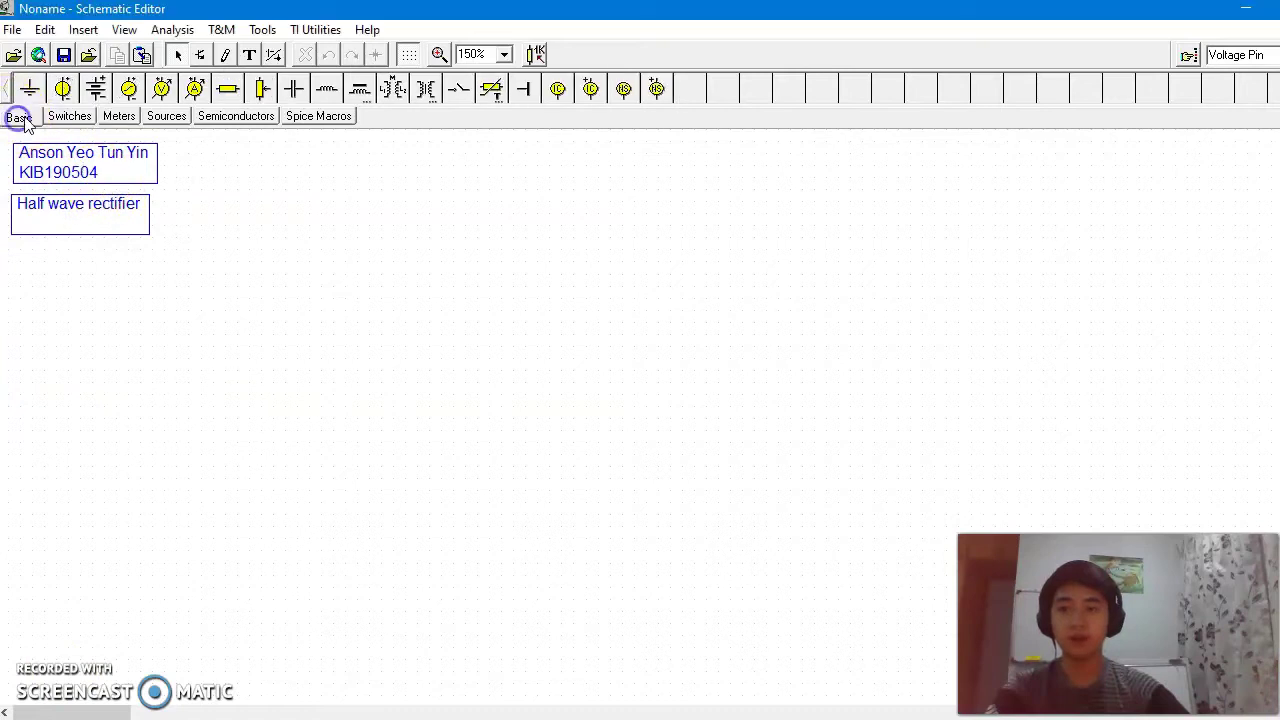
{"action": "left_click", "coordinate": [133, 89]}
{"action": "left_click", "coordinate": [93, 288]}
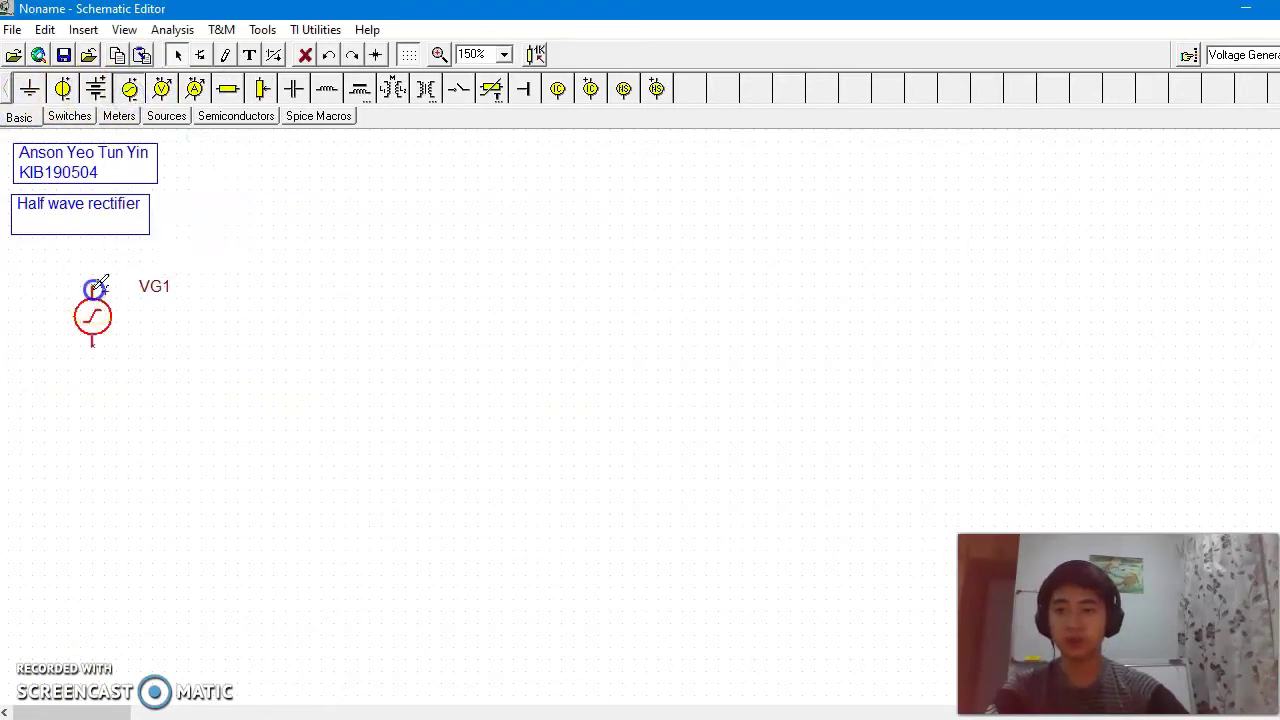
Add ideal transformer TR1 beside VG1 and wire both VG1 pins to its primary winding.
{"action": "left_click", "coordinate": [418, 90]}
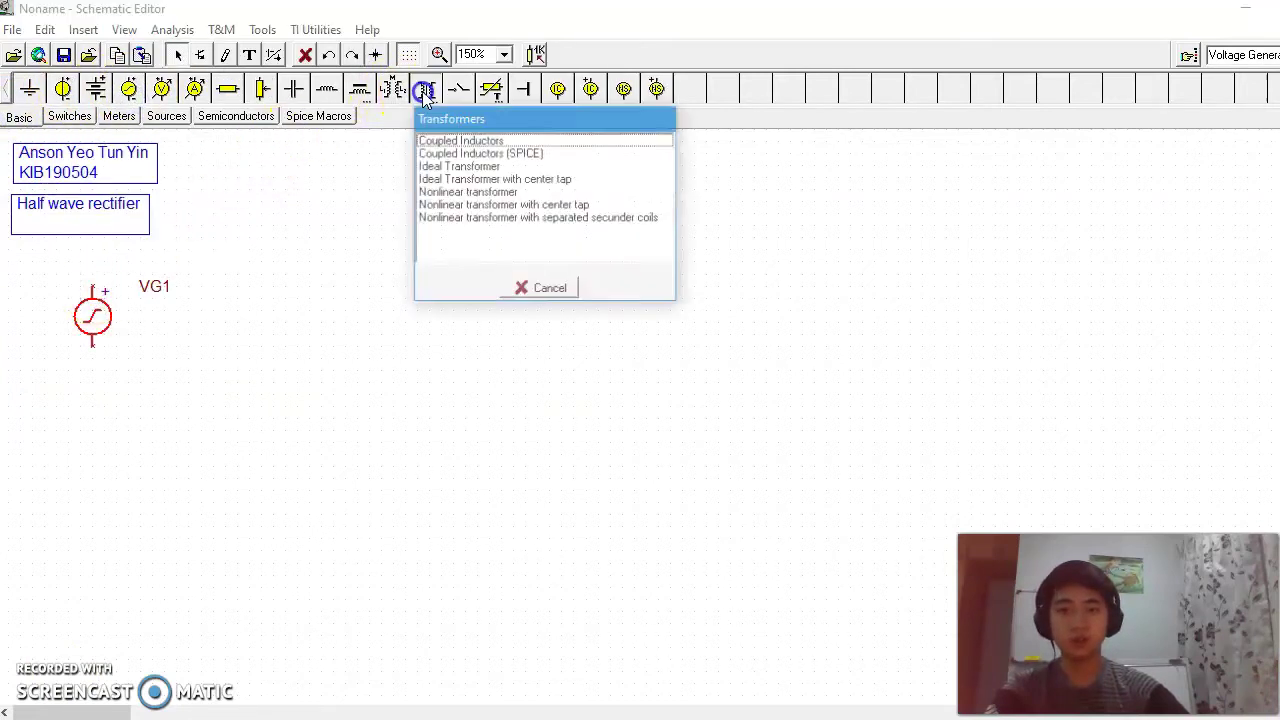
{"action": "double_click", "coordinate": [485, 164]}
{"action": "left_click", "coordinate": [230, 300]}
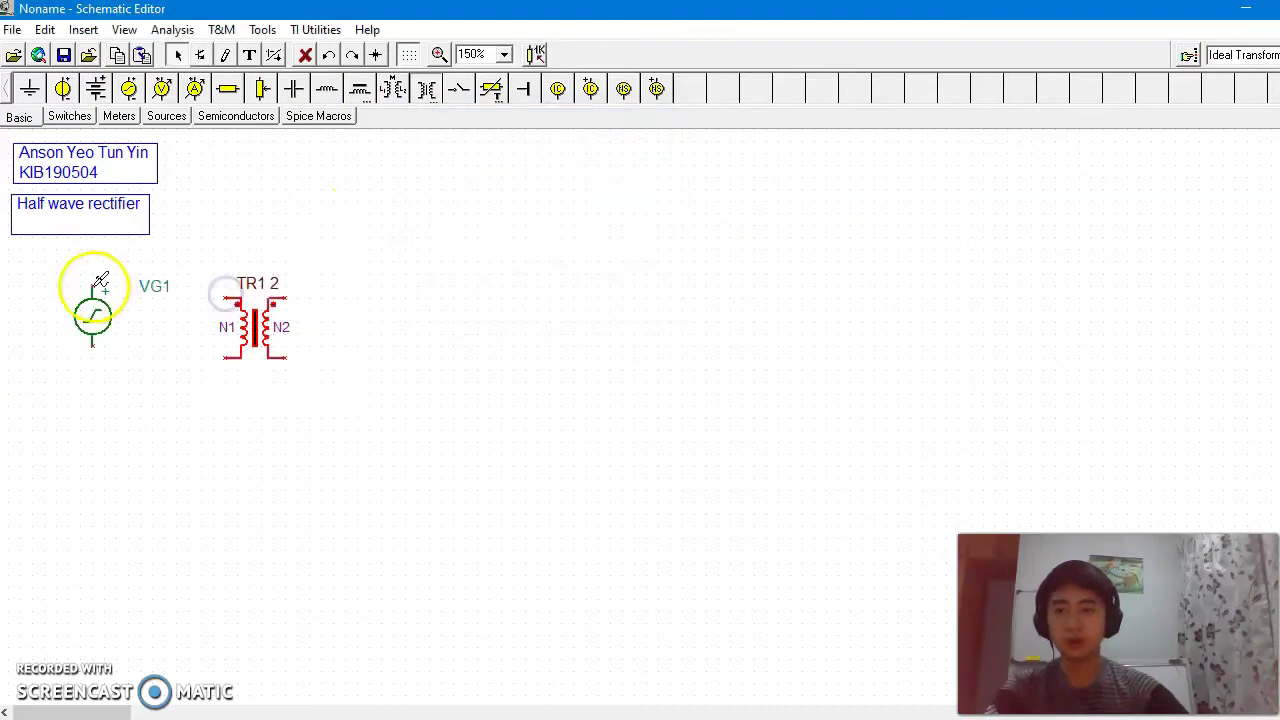
{"action": "left_click_drag", "start_coordinate": [93, 287], "coordinate": [130, 253]}
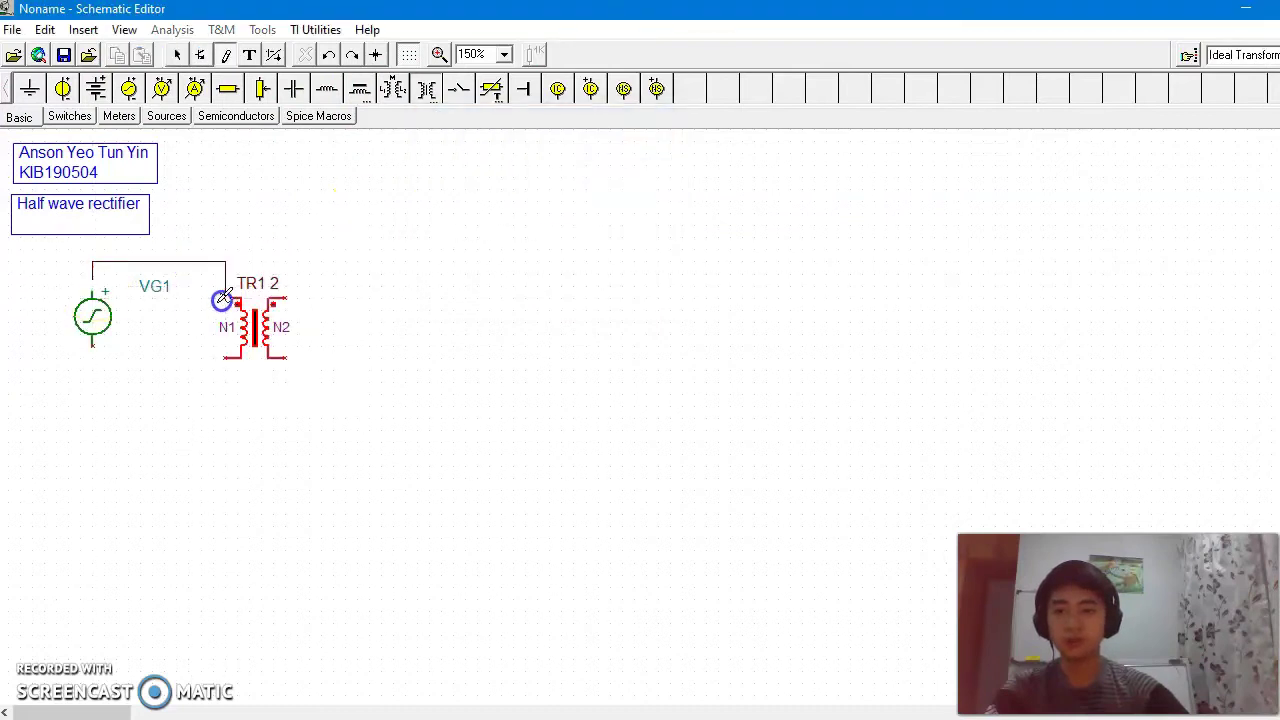
{"action": "left_click_drag", "start_coordinate": [93, 345], "coordinate": [90, 388]}
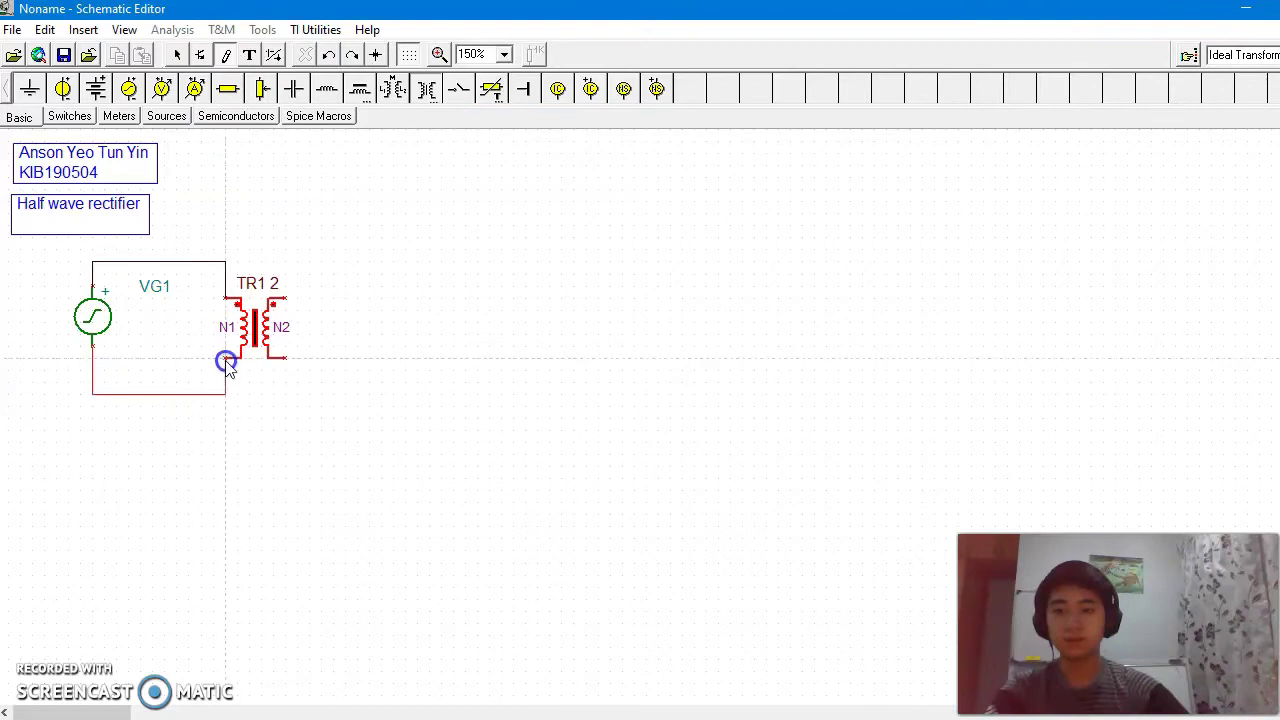
Place diode D1 1N4002 to the right of the transformer.
{"action": "left_click", "coordinate": [236, 116]}
{"action": "left_click", "coordinate": [129, 89]}
{"action": "left_click", "coordinate": [246, 142]}
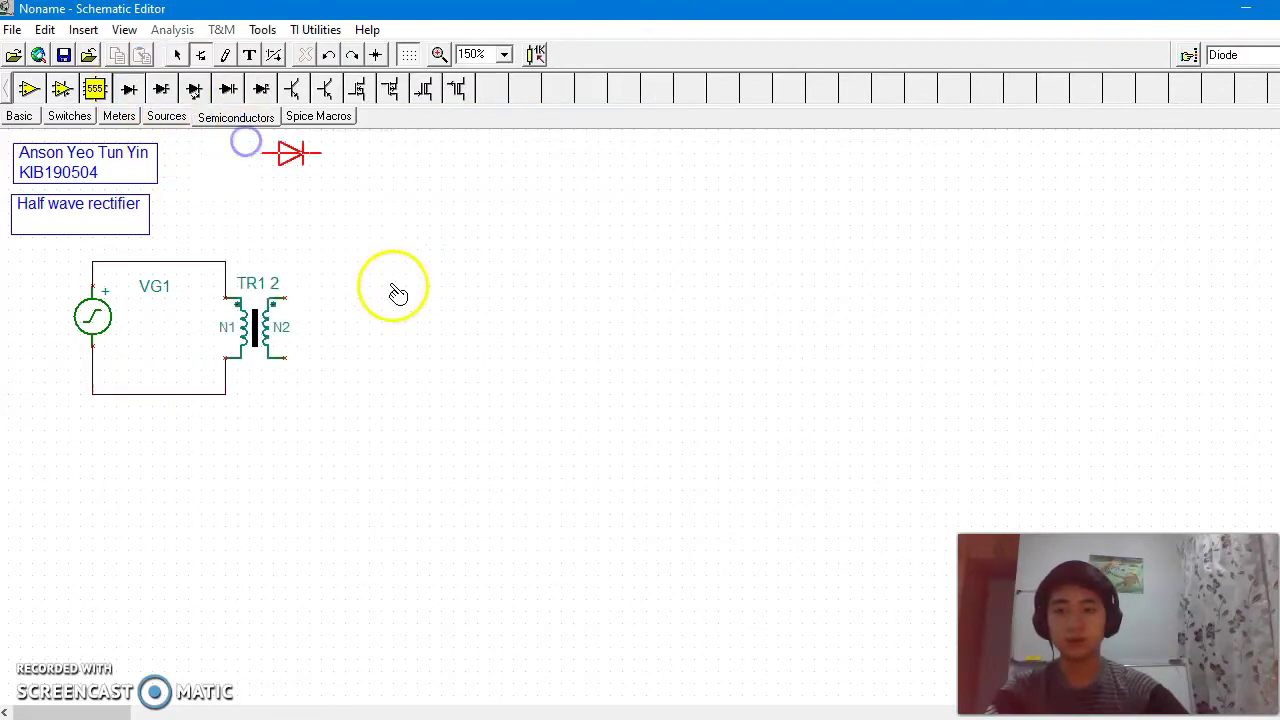
{"action": "left_click", "coordinate": [390, 262]}
Place resistor R1 1k and a vertically rotated capacitor C1 1m beside the diode.
{"action": "left_click", "coordinate": [20, 117]}
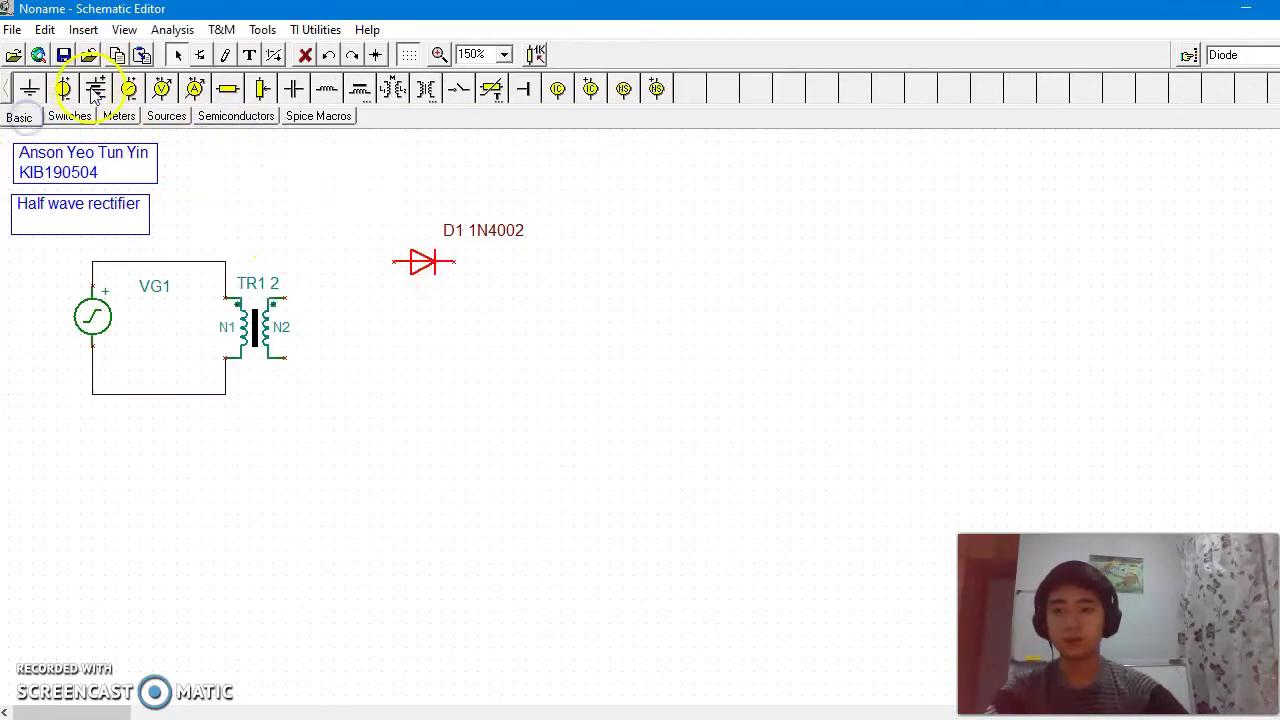
{"action": "left_click", "coordinate": [228, 89]}
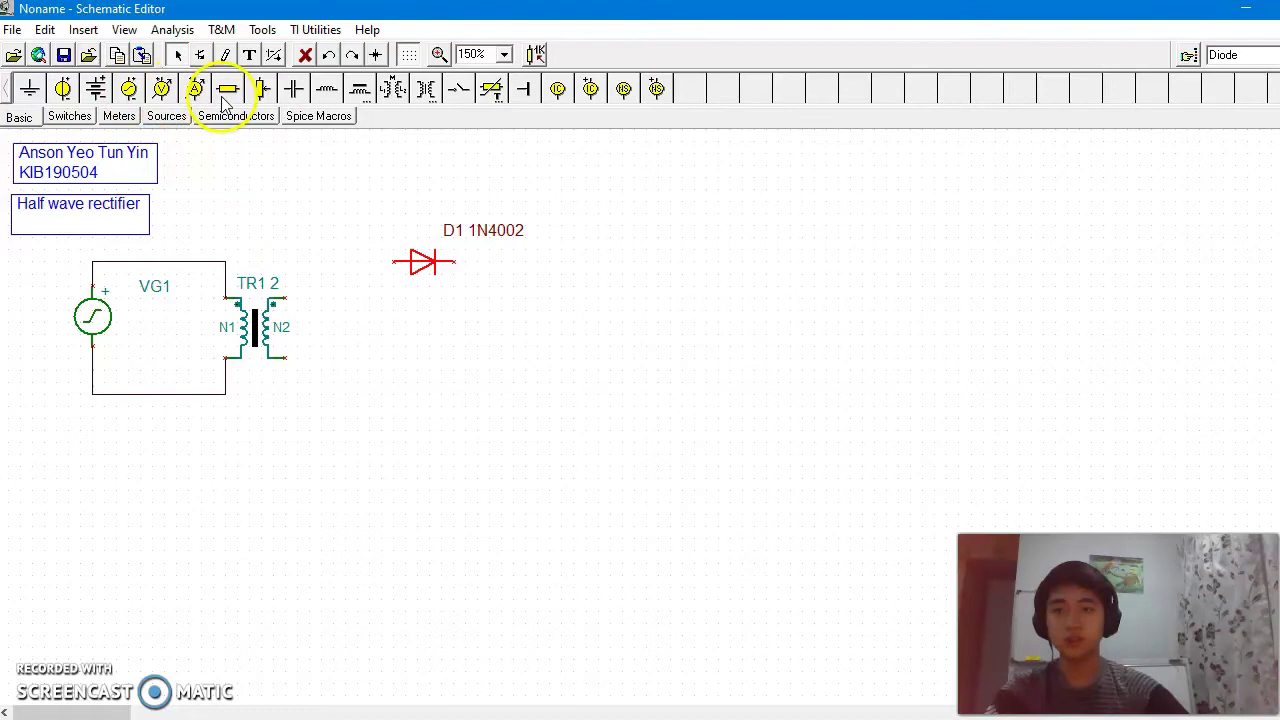
{"action": "left_click", "coordinate": [561, 279]}
{"action": "left_click", "coordinate": [294, 89]}
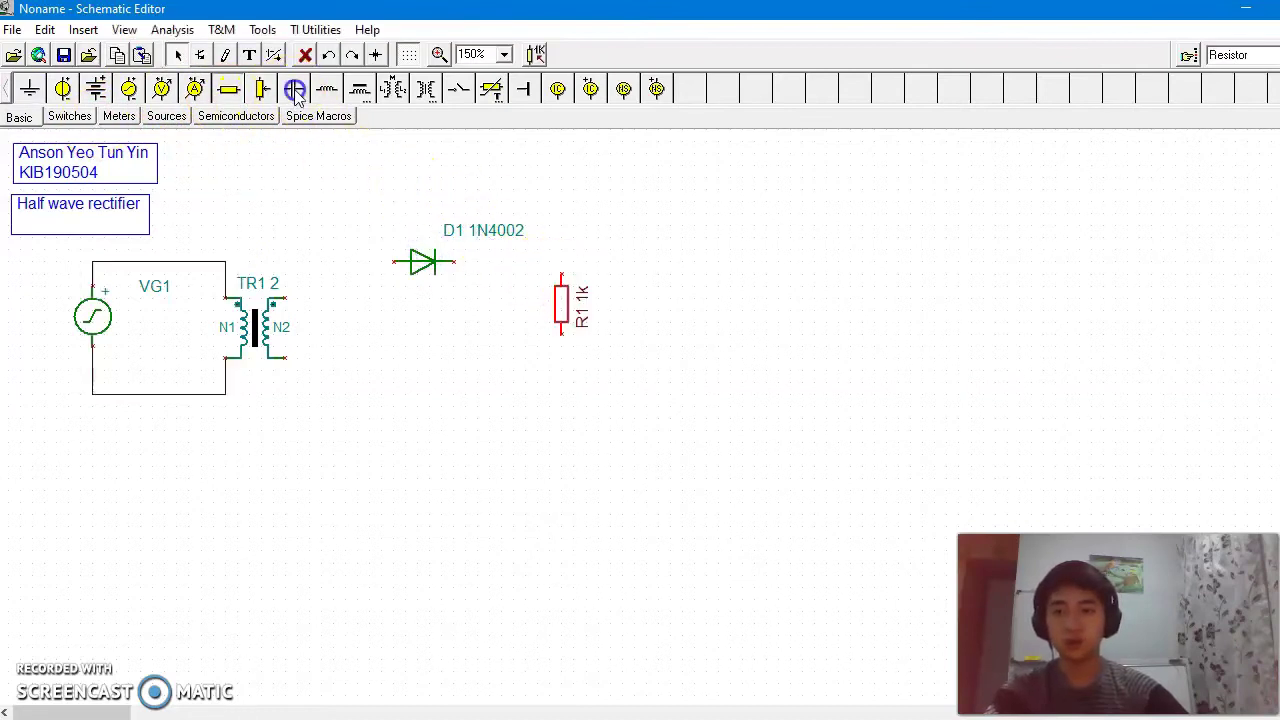
{"action": "key", "text": "ctrl+r"}
{"action": "left_click", "coordinate": [636, 286]}
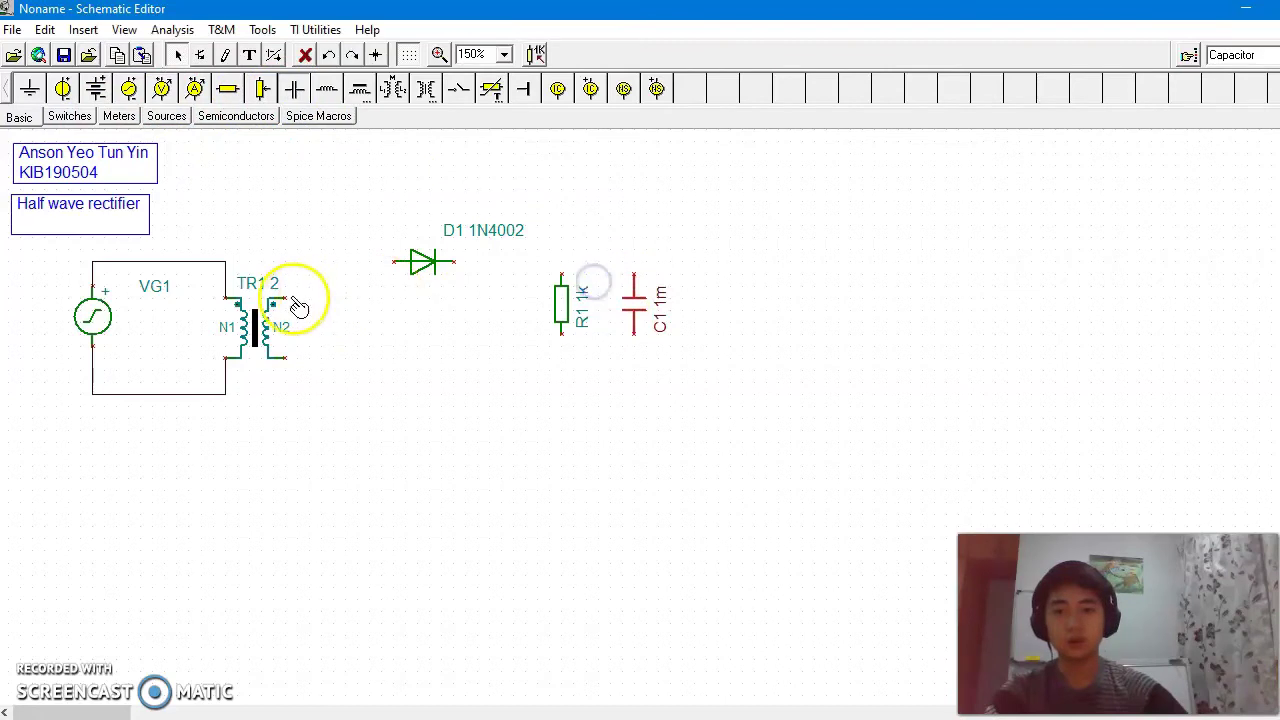
Wire the secondary through D1 to C1 and R1, with a return wire to the lower secondary pin.
{"action": "left_click_drag", "start_coordinate": [286, 299], "coordinate": [287, 268]}
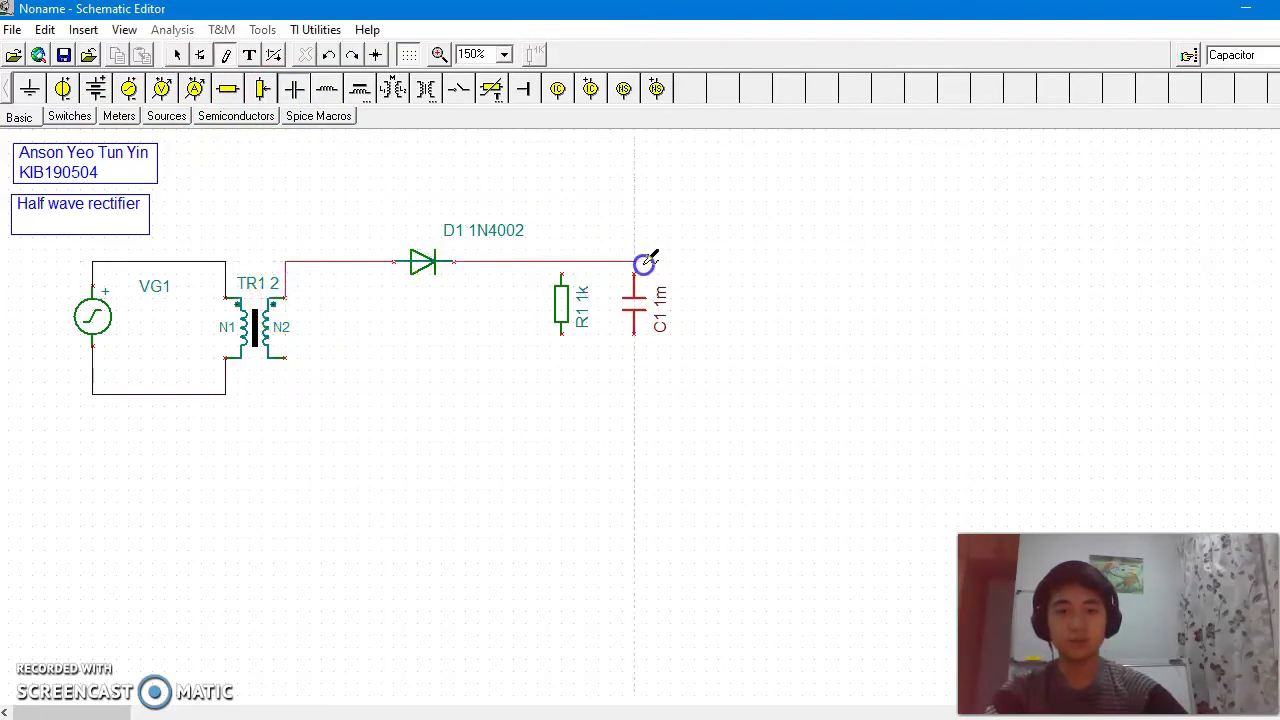
{"action": "left_click_drag", "start_coordinate": [636, 276], "coordinate": [634, 272]}
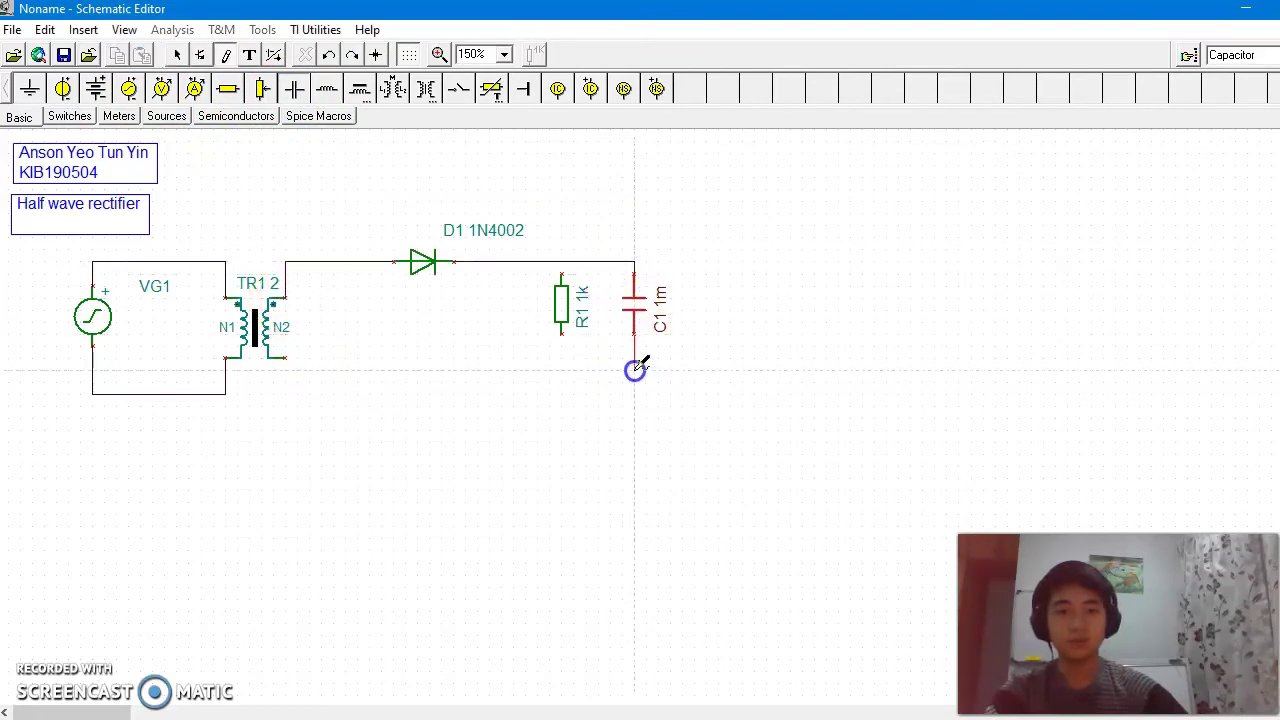
{"action": "left_click", "coordinate": [285, 364]}
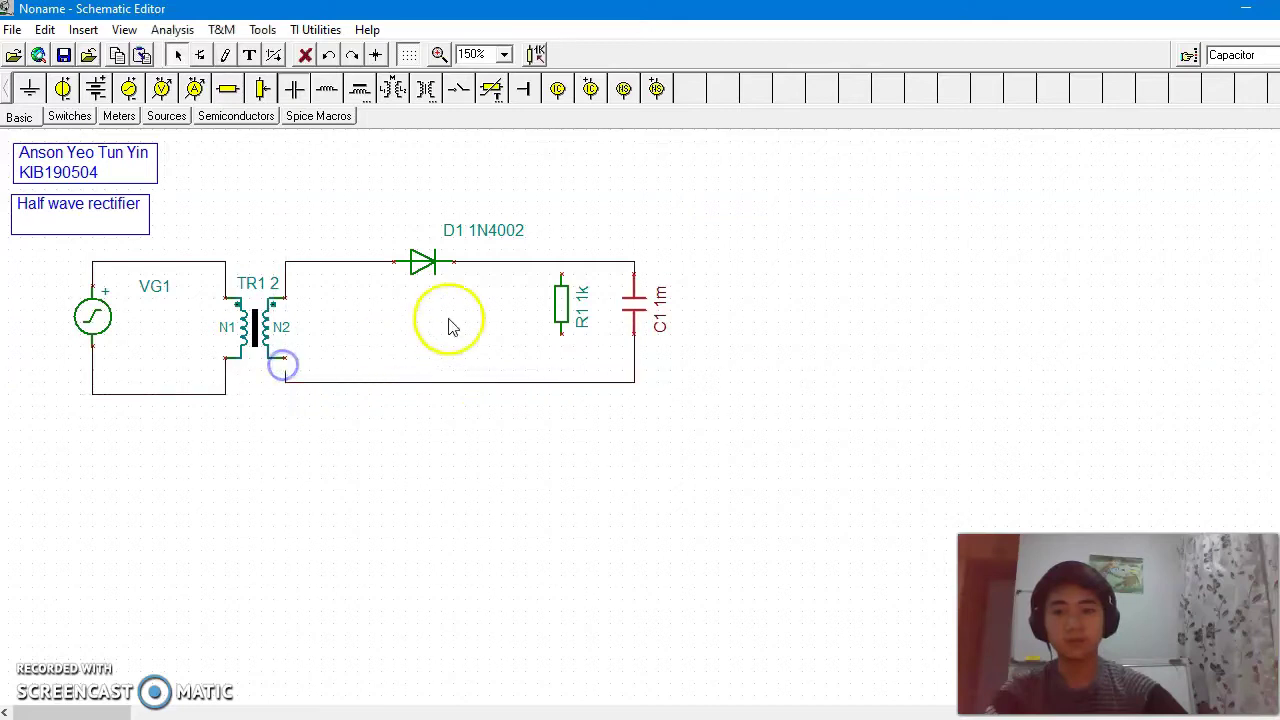
{"action": "right_click", "coordinate": [444, 337]}
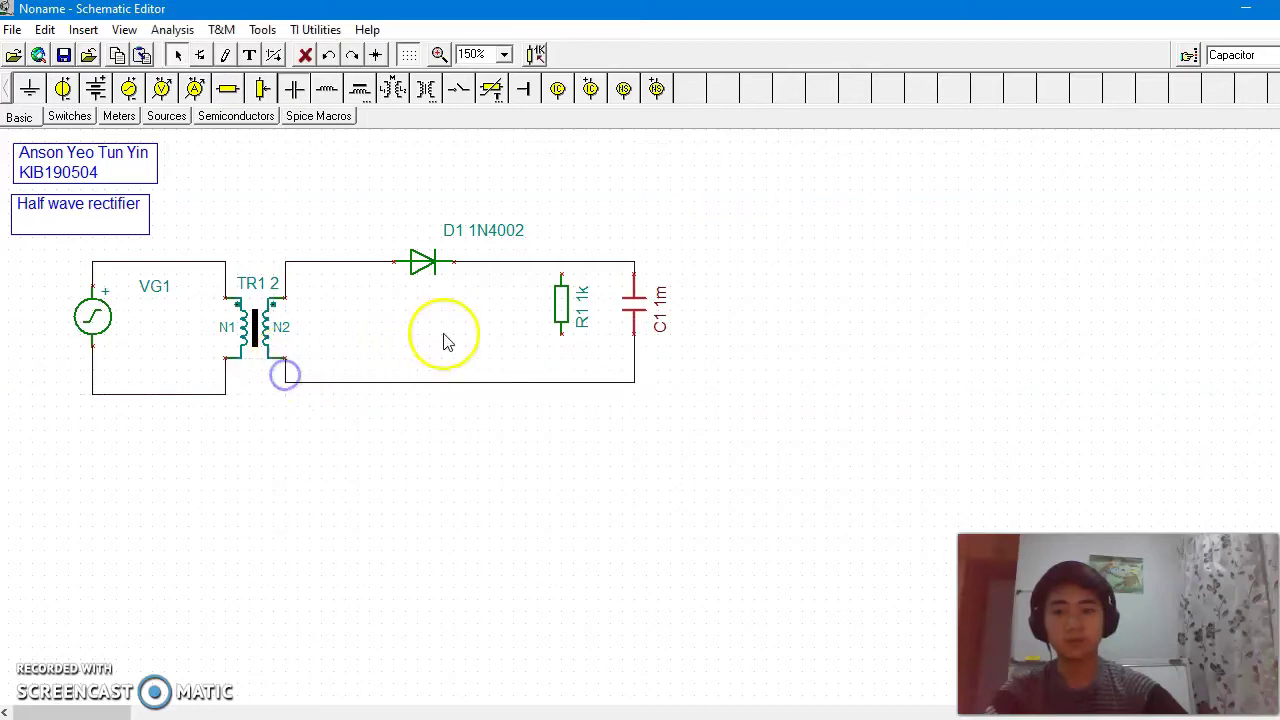
{"action": "left_click", "coordinate": [561, 368]}
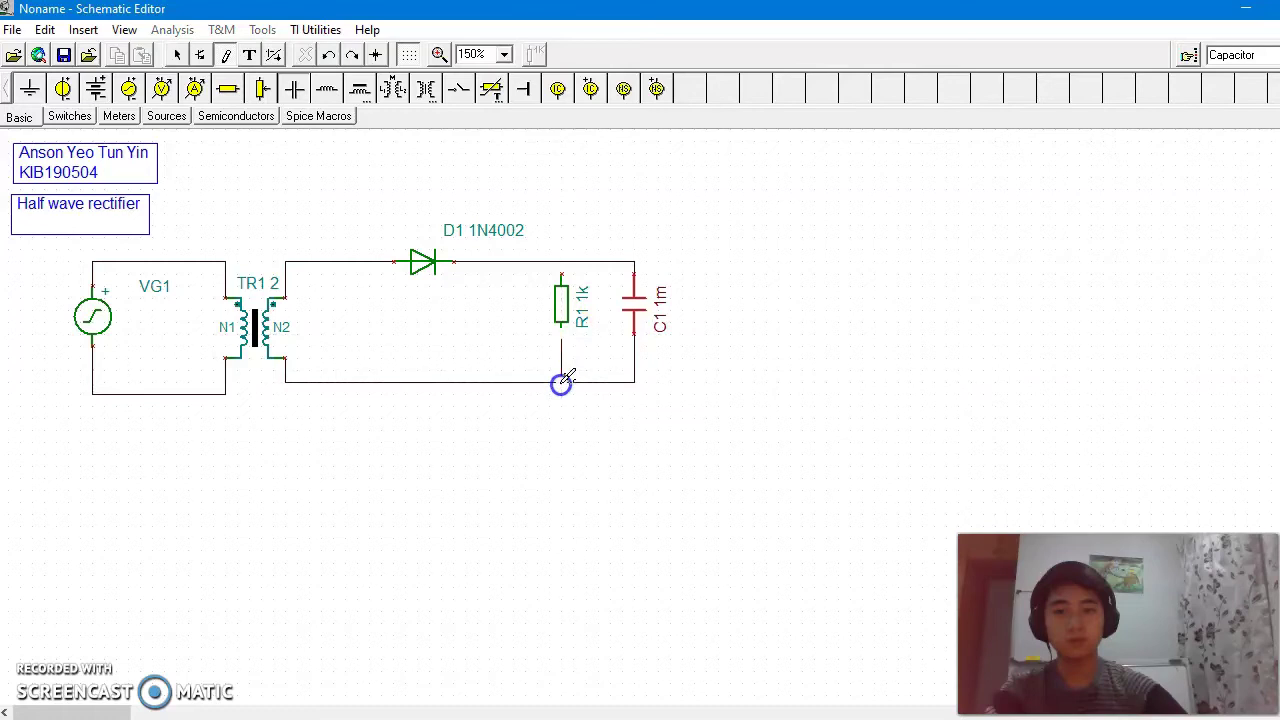
{"action": "left_click", "coordinate": [561, 382]}
{"action": "left_click", "coordinate": [562, 263]}
{"action": "right_click", "coordinate": [362, 322]}
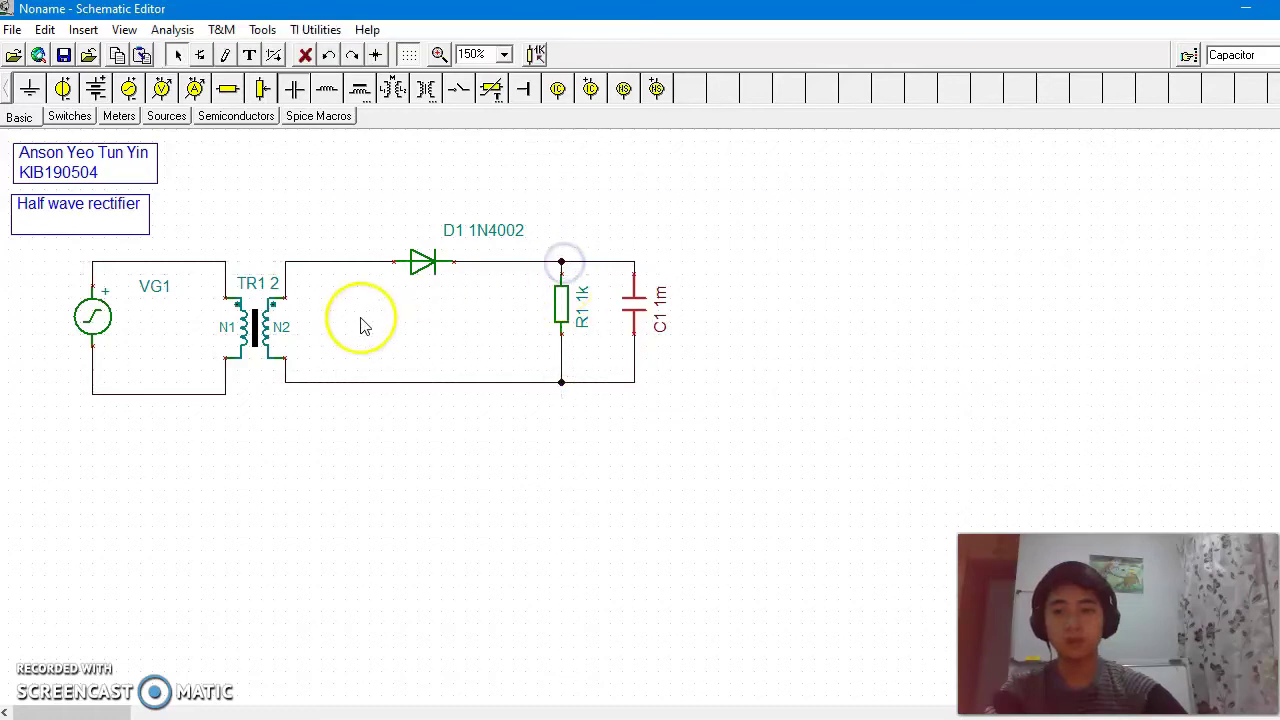
Add ground symbols on the source's bottom wire and the secondary-side return wire.
{"action": "left_click", "coordinate": [30, 88]}
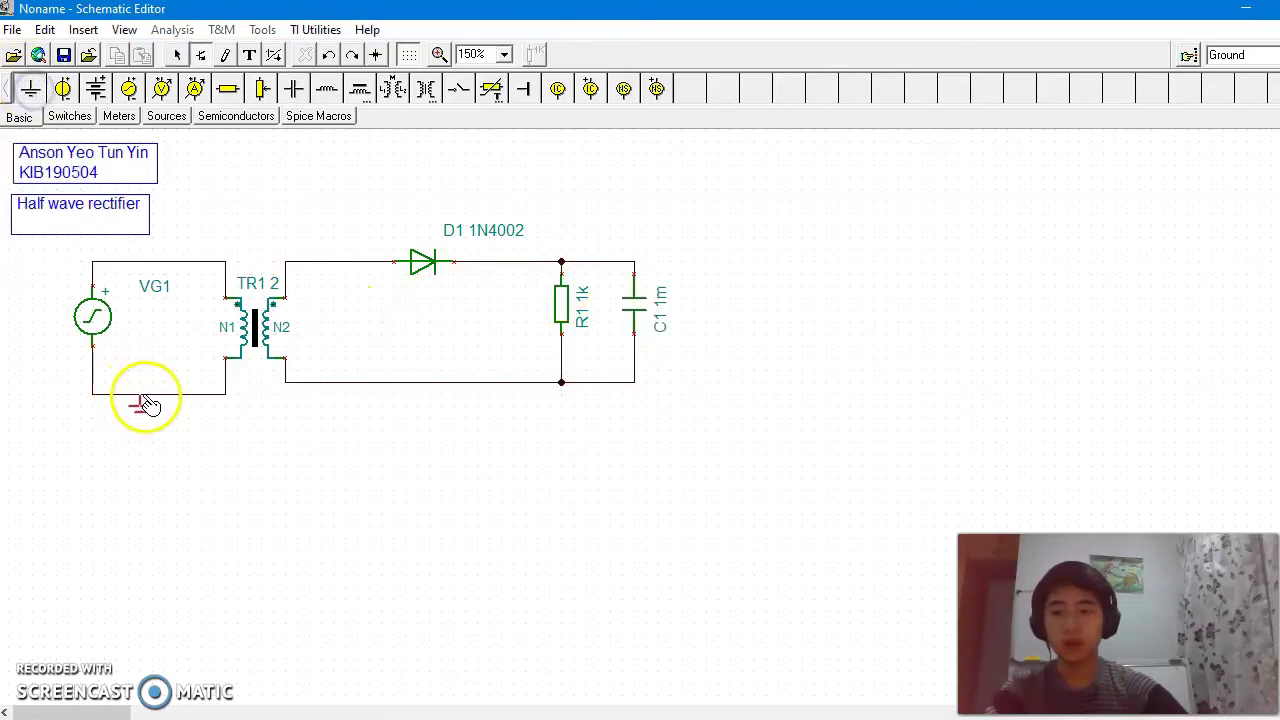
{"action": "left_click", "coordinate": [140, 398]}
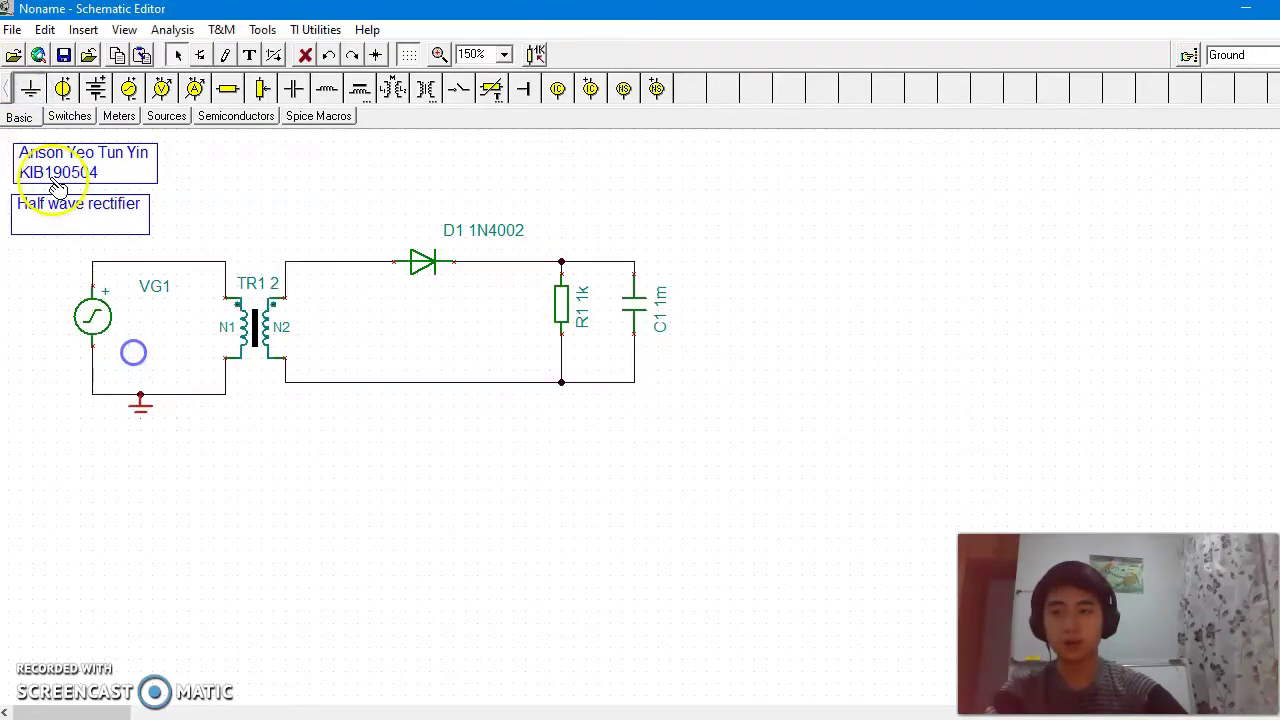
{"action": "left_click", "coordinate": [352, 389]}
Place voltage pins VF1 on the source top wire, VF2 at the transformer output, VF3 after the diode.
{"action": "left_click", "coordinate": [119, 116]}
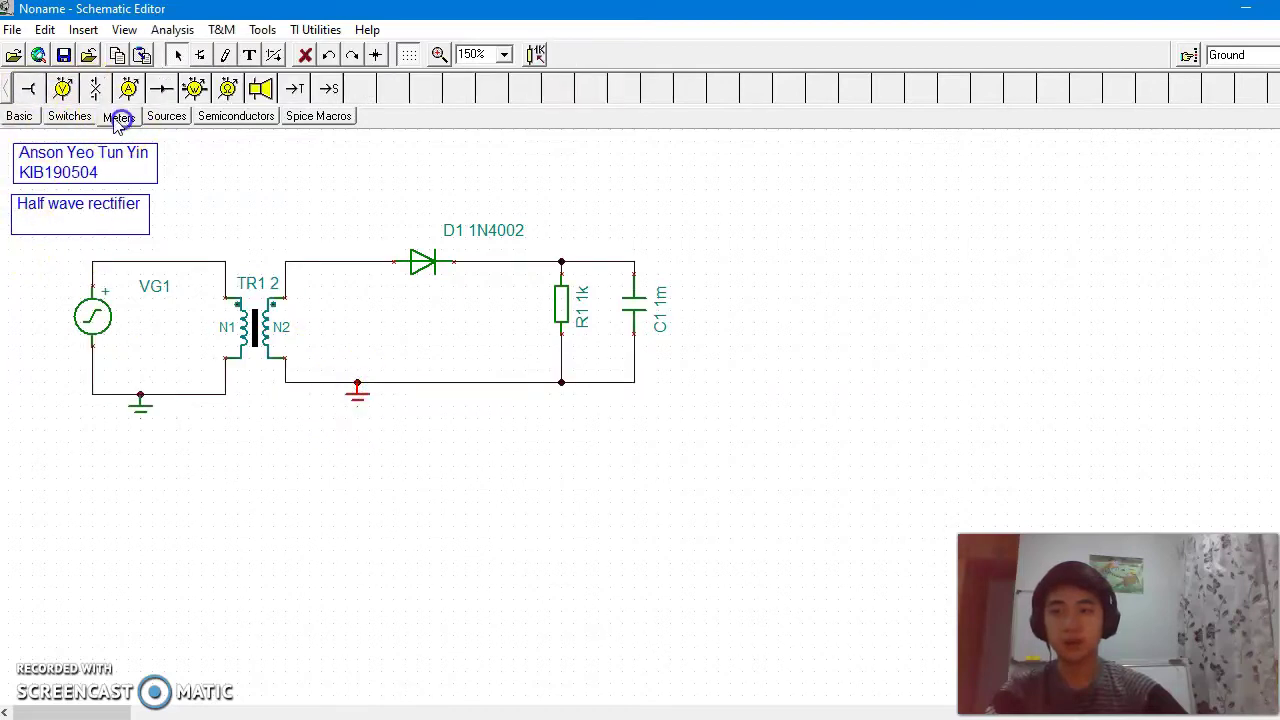
{"action": "left_click", "coordinate": [30, 88]}
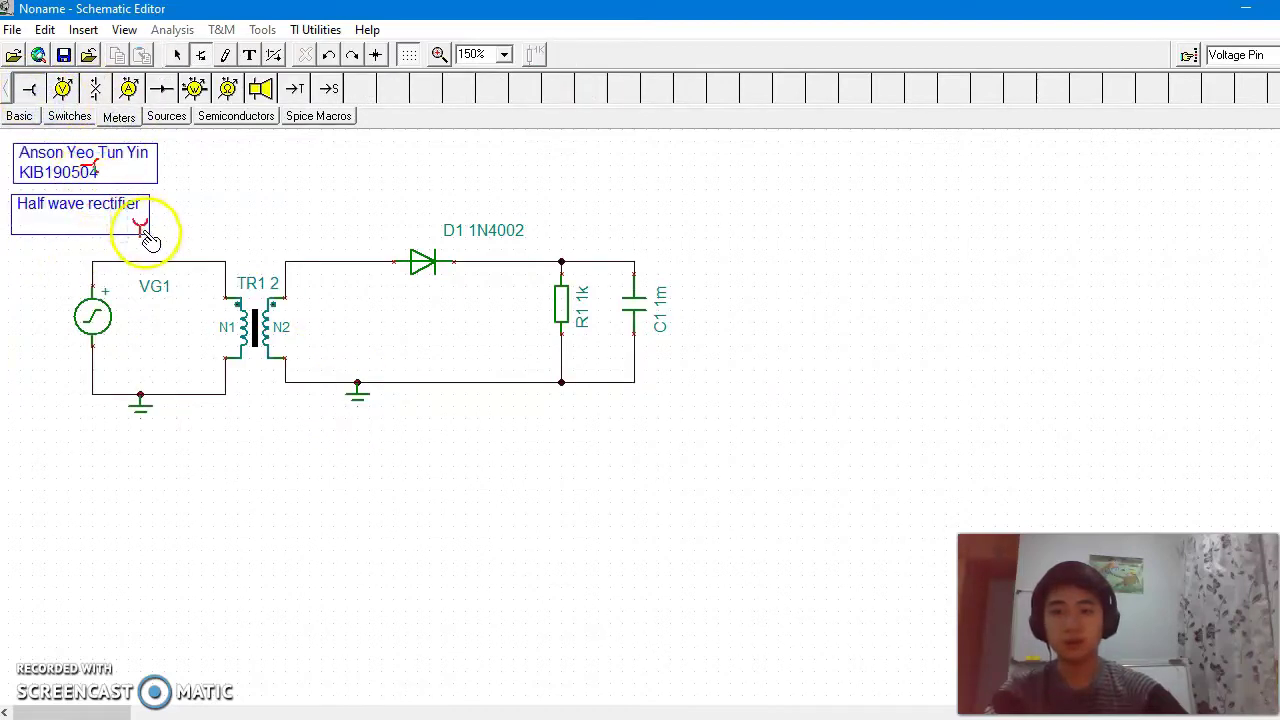
{"action": "left_click", "coordinate": [212, 260]}
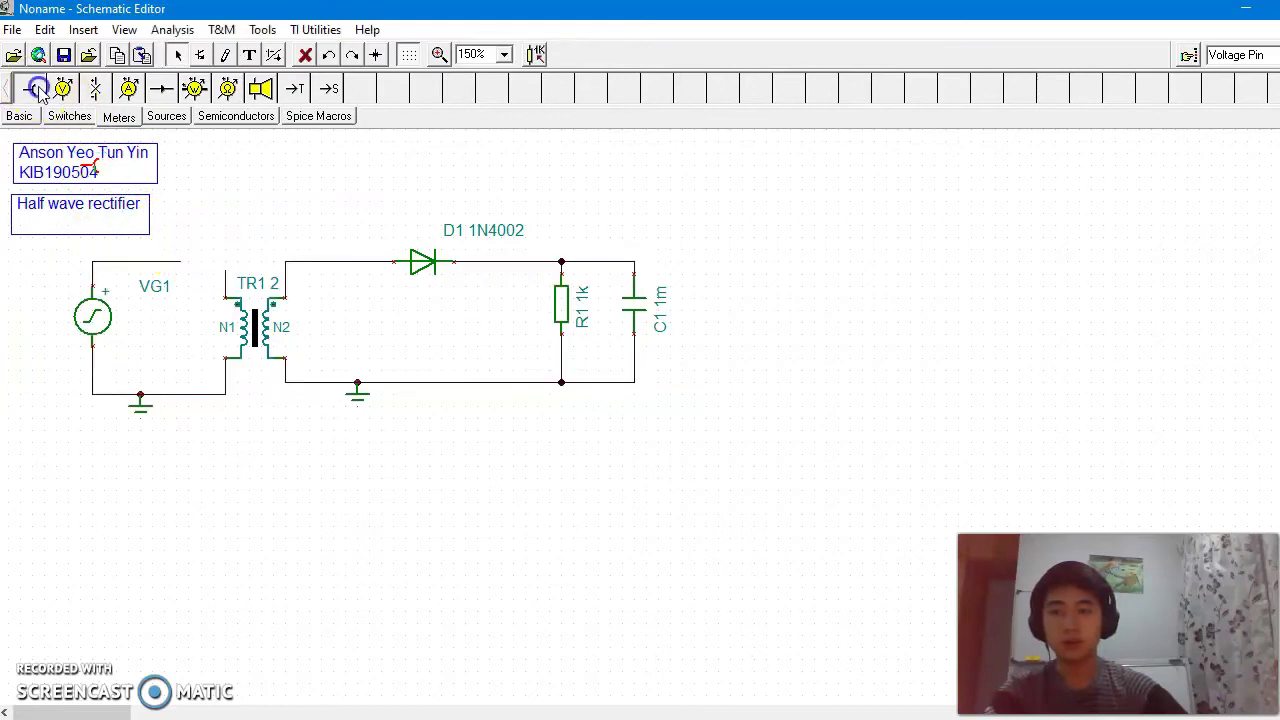
{"action": "left_click", "coordinate": [309, 260]}
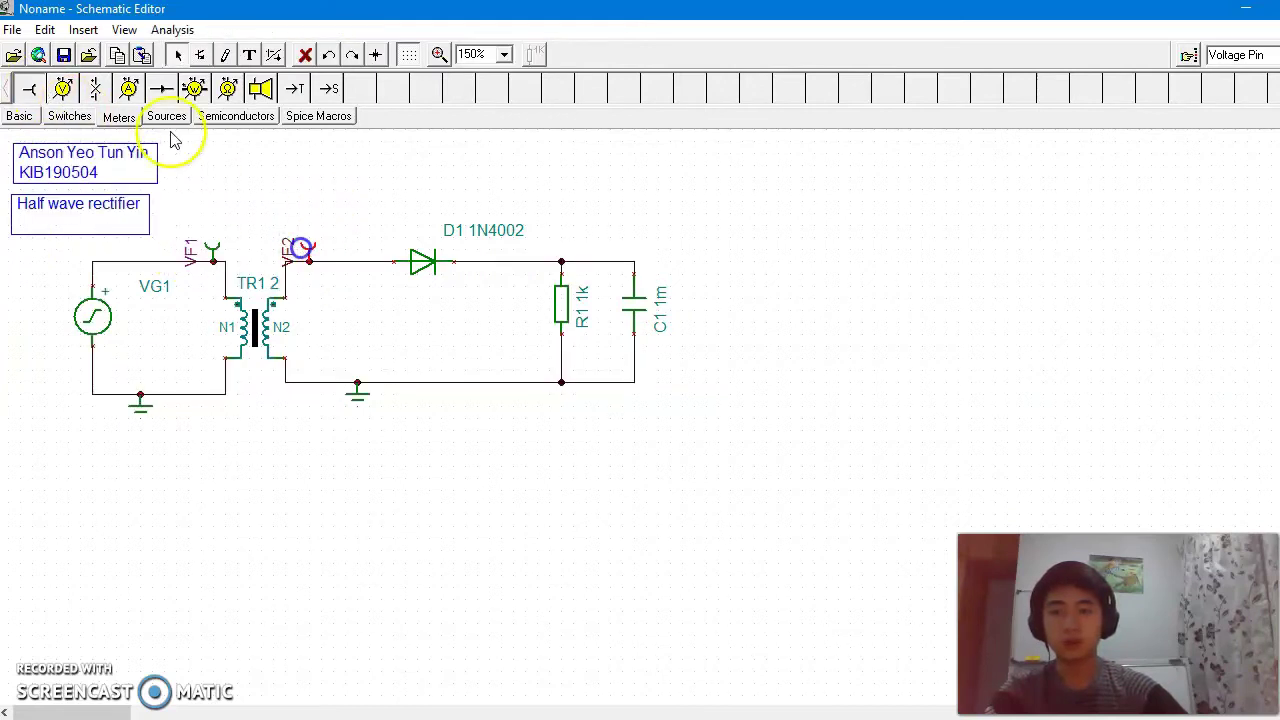
{"action": "left_click", "coordinate": [524, 261]}
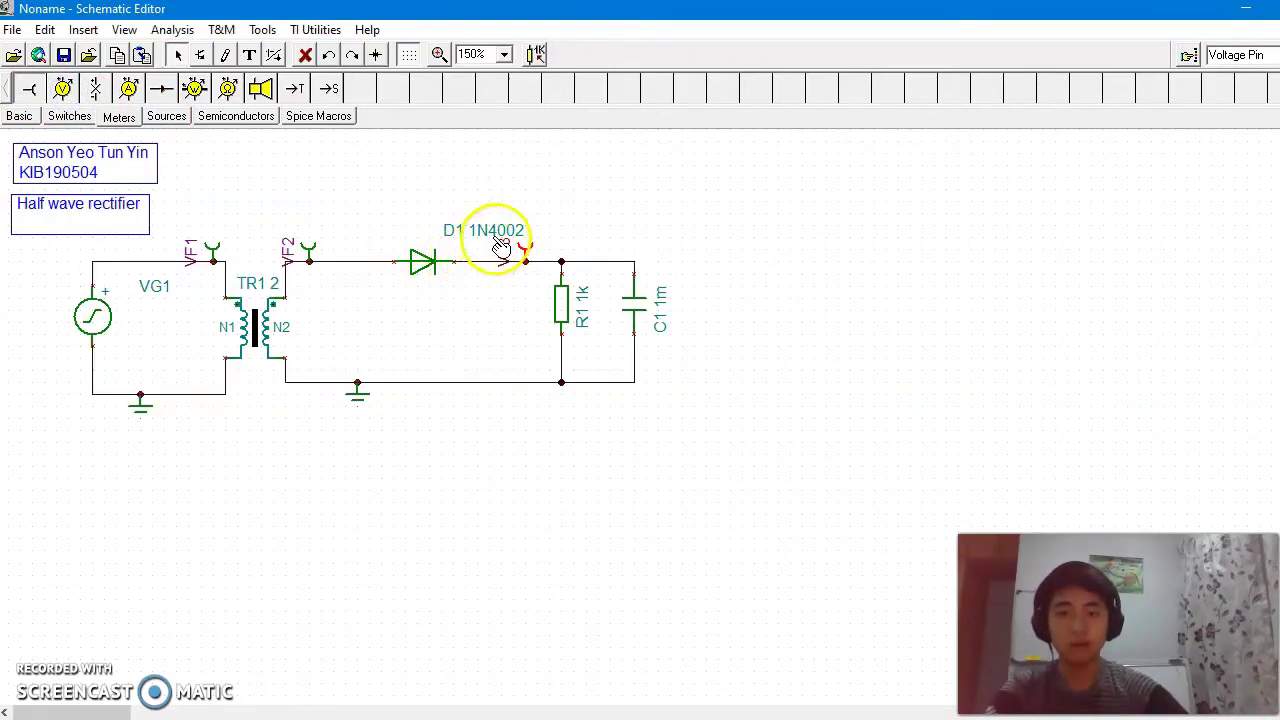
Switch VG1's signal to a sine wave and set capacitor C1 to 1u.
{"action": "double_click", "coordinate": [108, 320]}
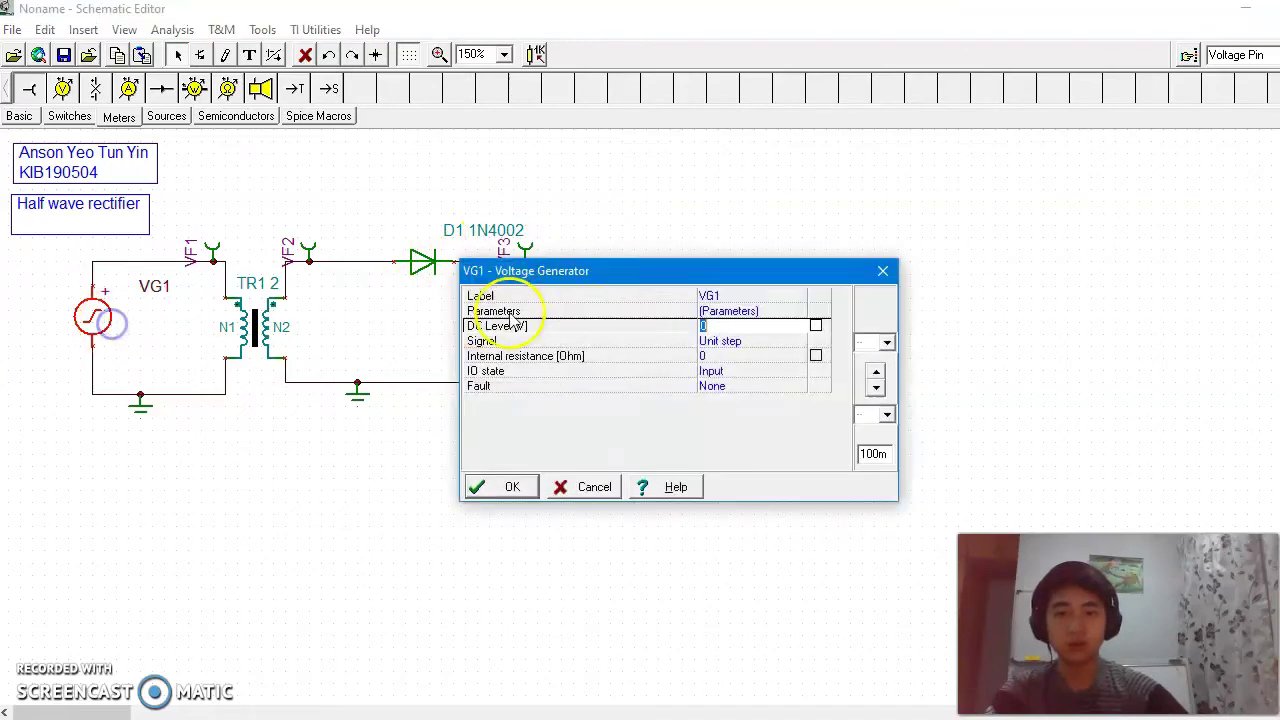
{"action": "left_click", "coordinate": [700, 341]}
{"action": "left_click", "coordinate": [799, 341]}
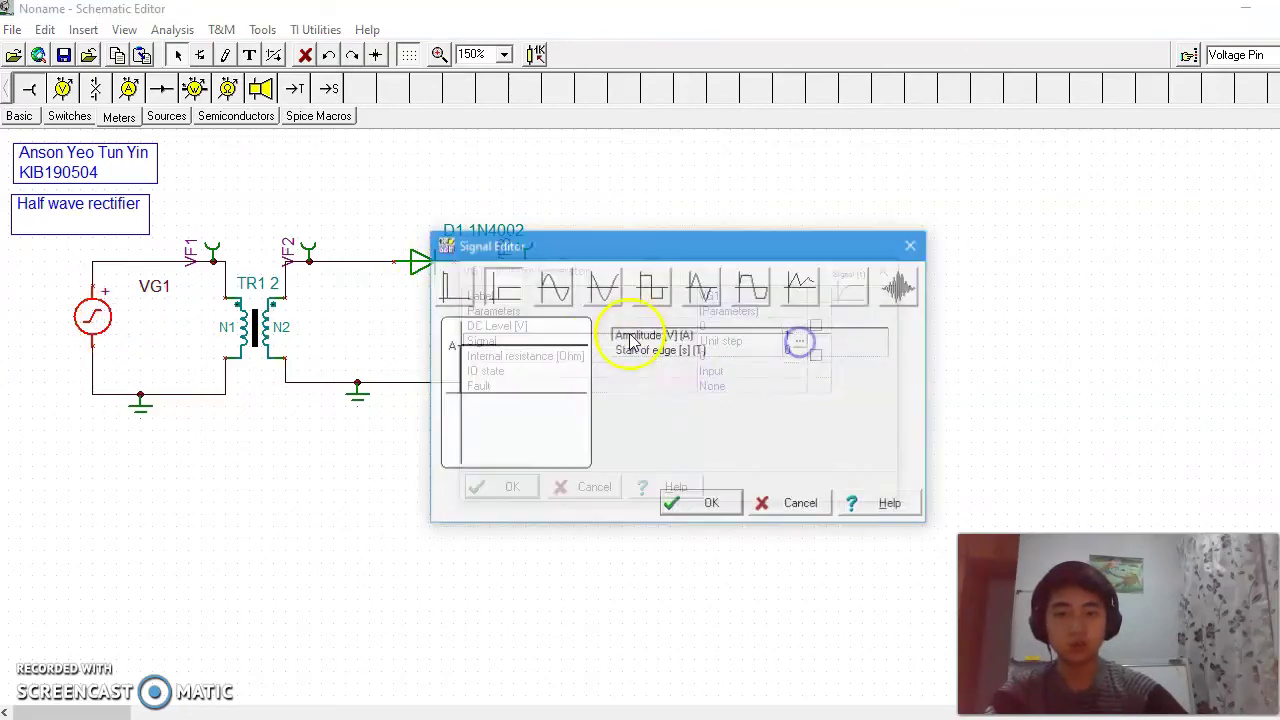
{"action": "left_click", "coordinate": [553, 287]}
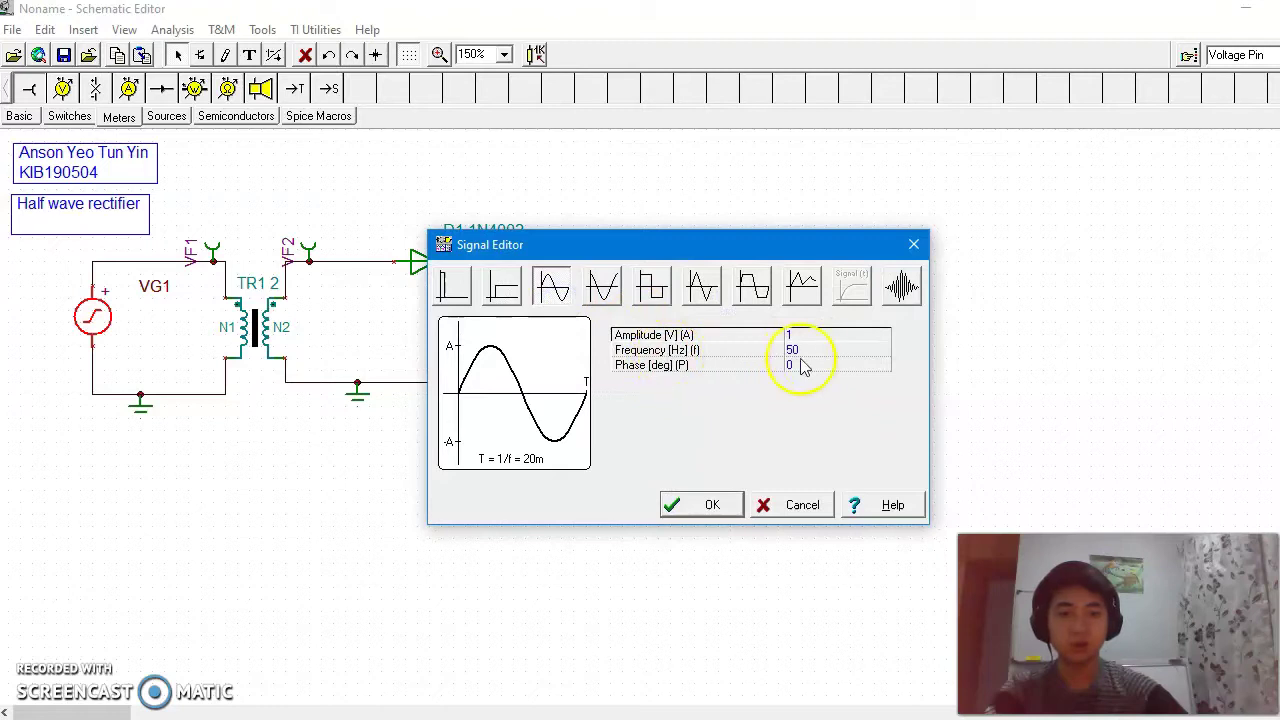
{"action": "left_click", "coordinate": [708, 507]}
{"action": "left_click", "coordinate": [497, 486]}
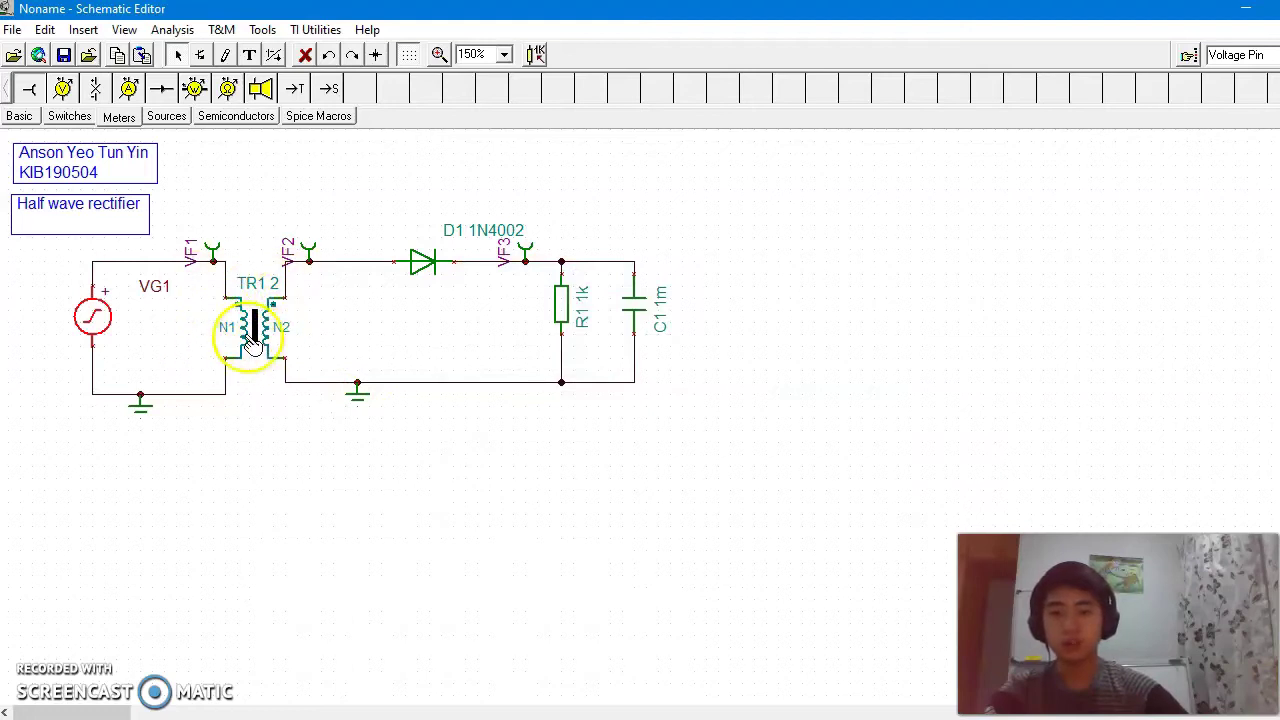
{"action": "double_click", "coordinate": [634, 305]}
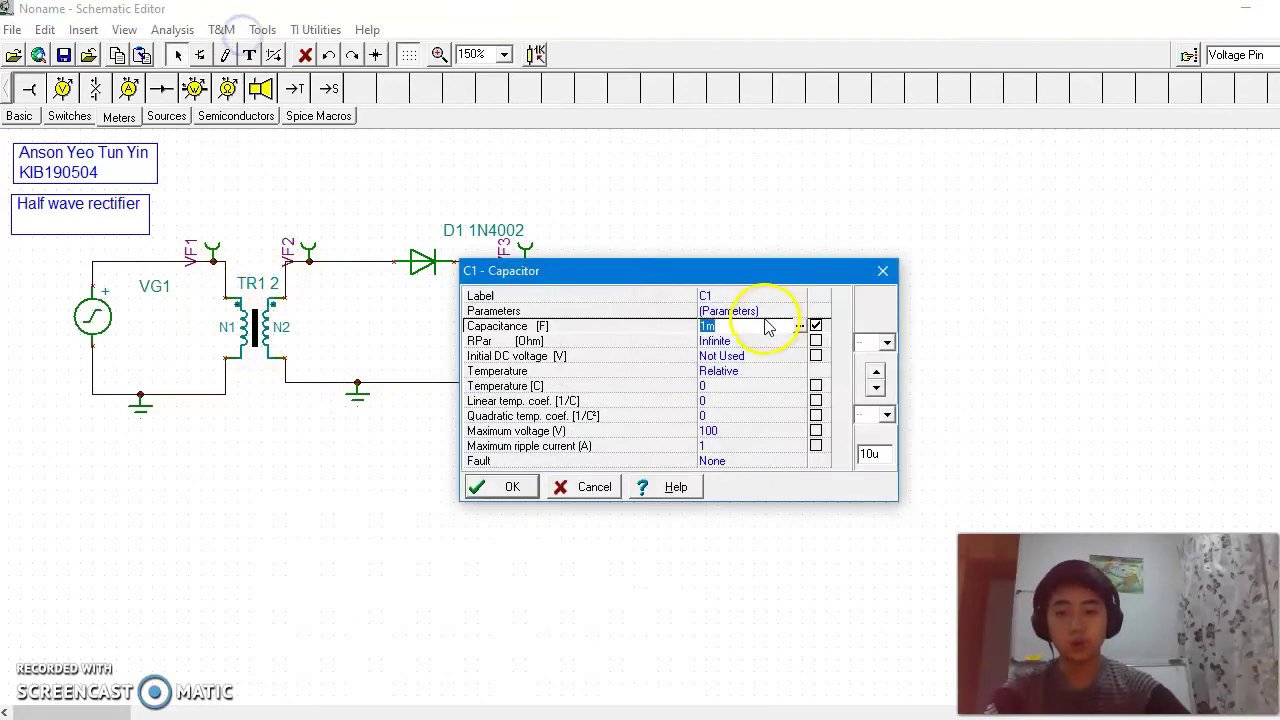
{"action": "key", "text": "Return"}
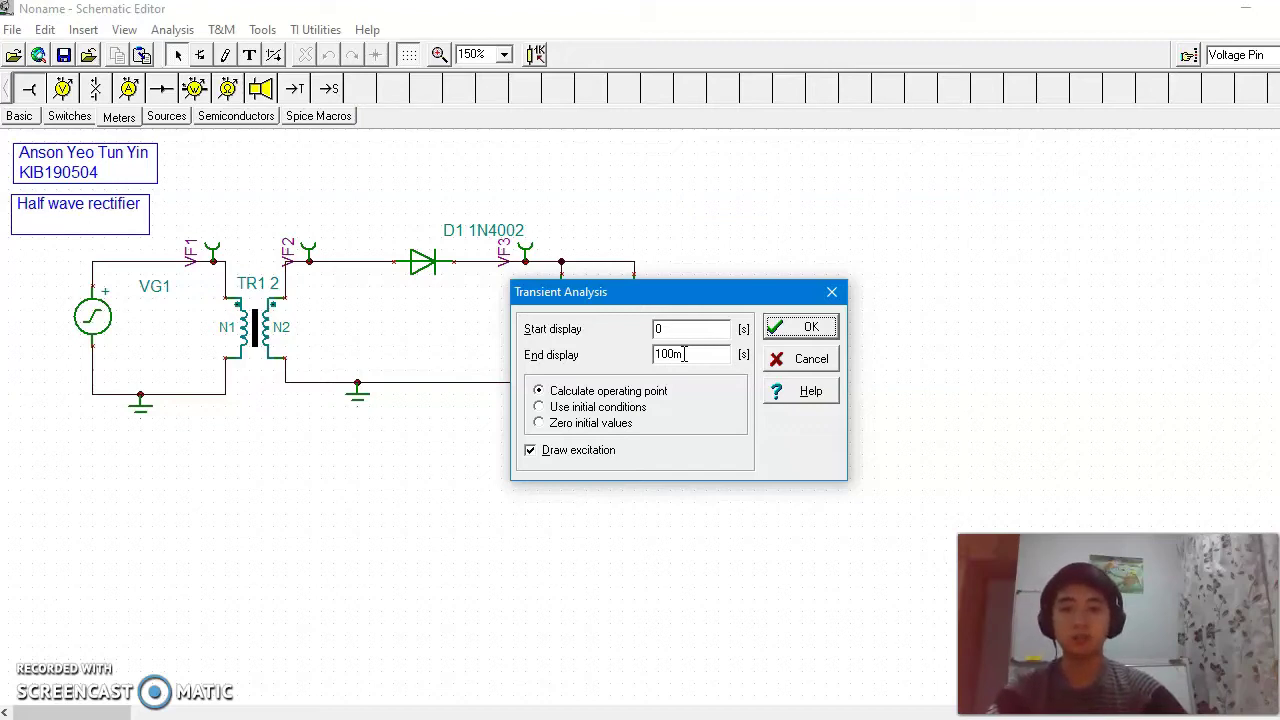
Run the 0 to 100m transient analysis to show the sine inputs and half-wave rectified output.
{"action": "left_click", "coordinate": [803, 333]}
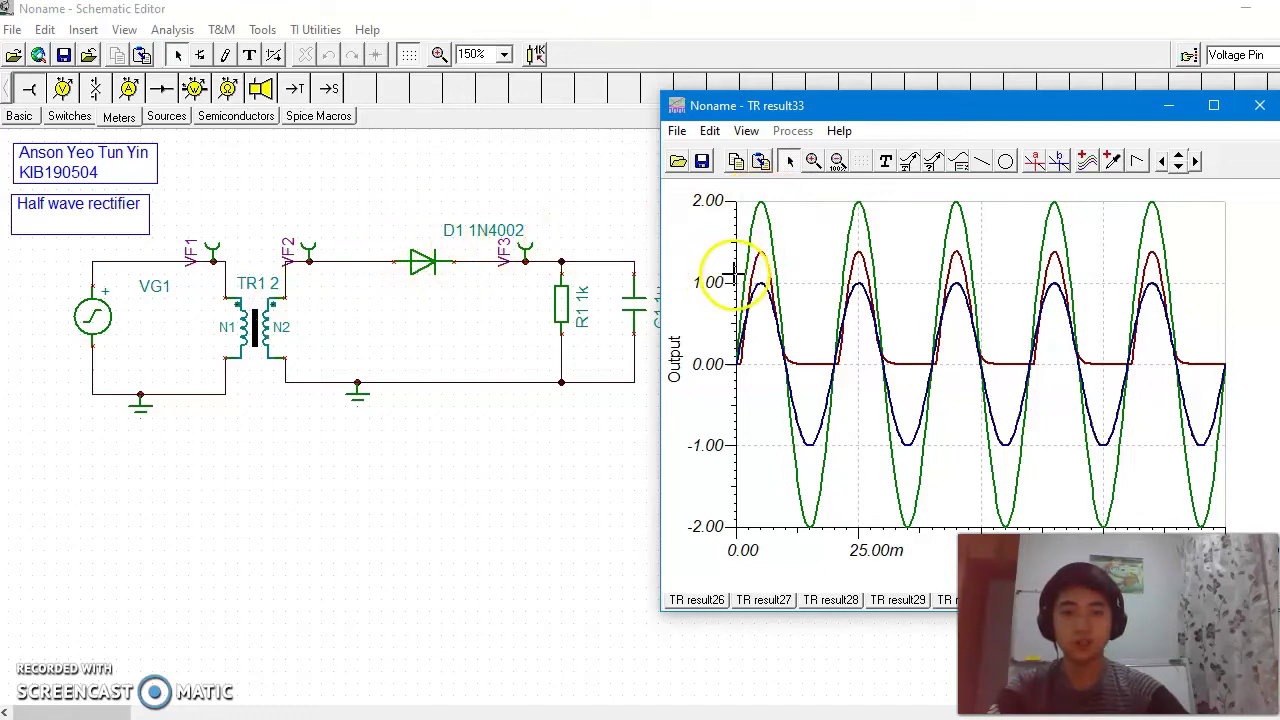
Set TR1's ratio to 4 and rerun the transient analysis, giving about 4 V secondary peaks.
{"action": "left_click", "coordinate": [1262, 108]}
{"action": "double_click", "coordinate": [252, 326]}
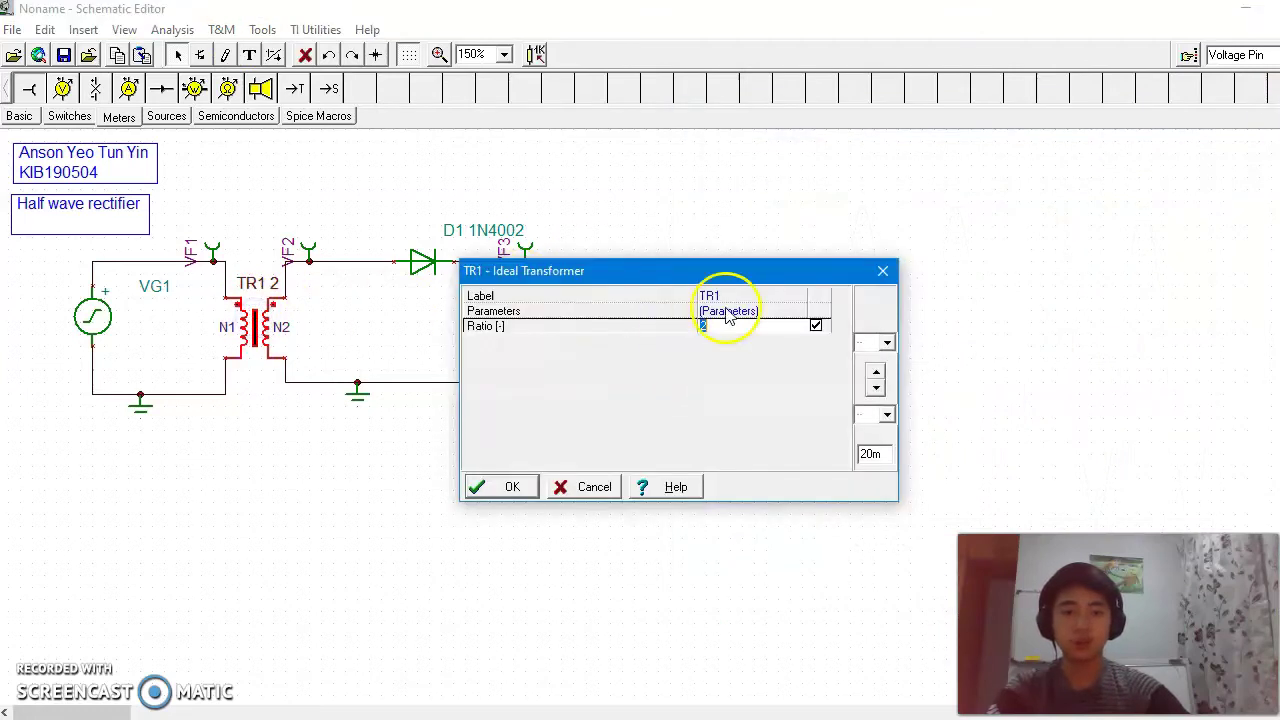
{"action": "type", "text": "4"}
{"action": "key", "text": "Return"}
{"action": "key", "text": "ctrl+t"}
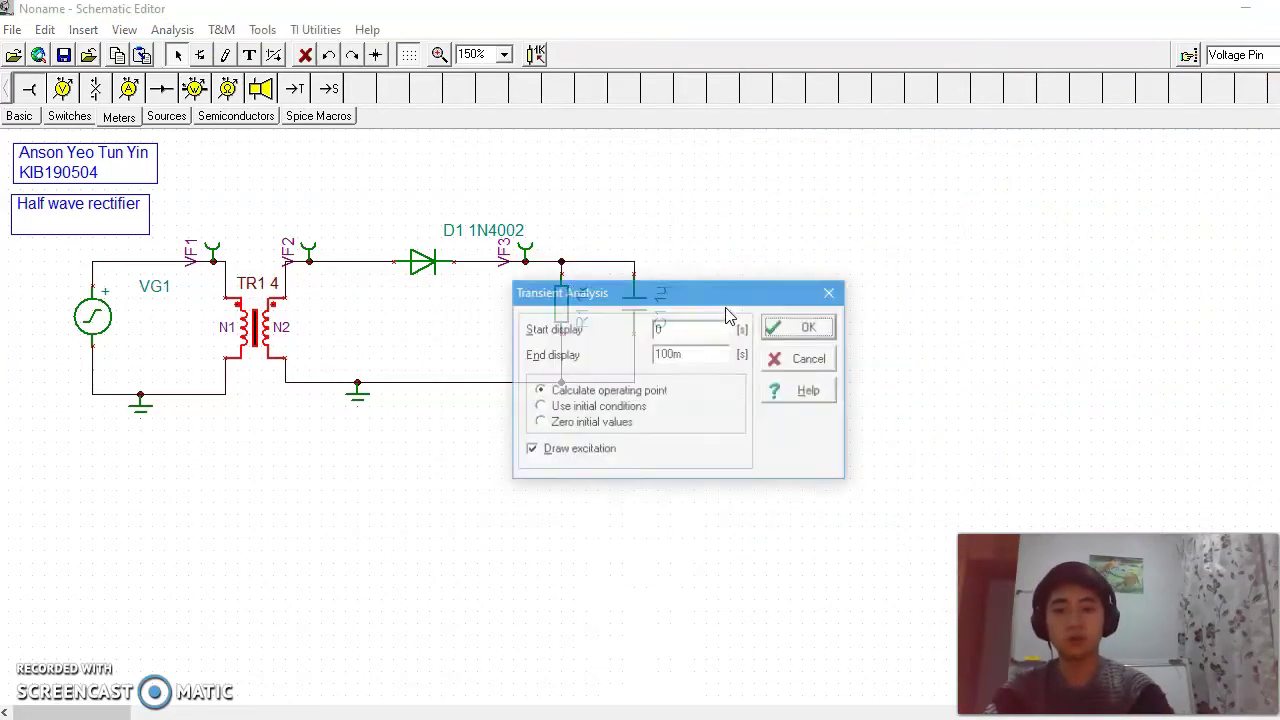
{"action": "key", "text": "Return"}
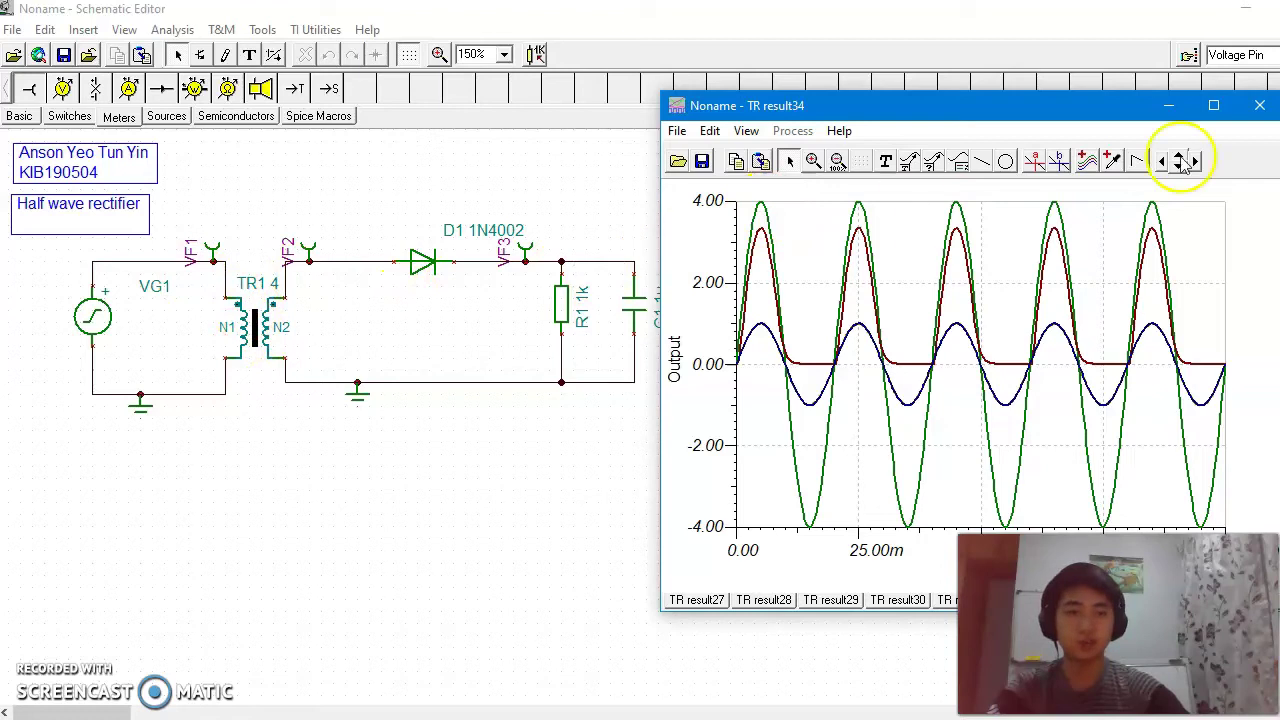
{"action": "left_click", "coordinate": [1259, 105]}
Set transformer TR1's ratio back to 2.
{"action": "double_click", "coordinate": [277, 327]}
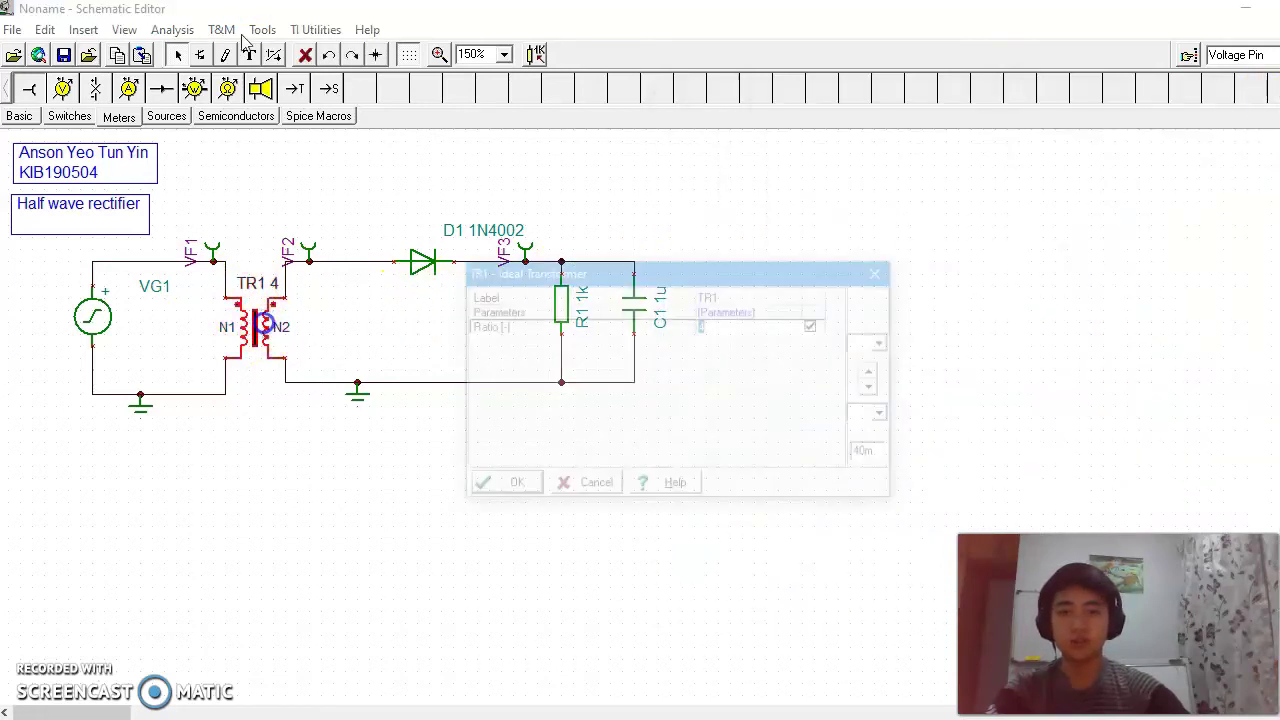
{"action": "type", "text": "2"}
{"action": "key", "text": "Return"}
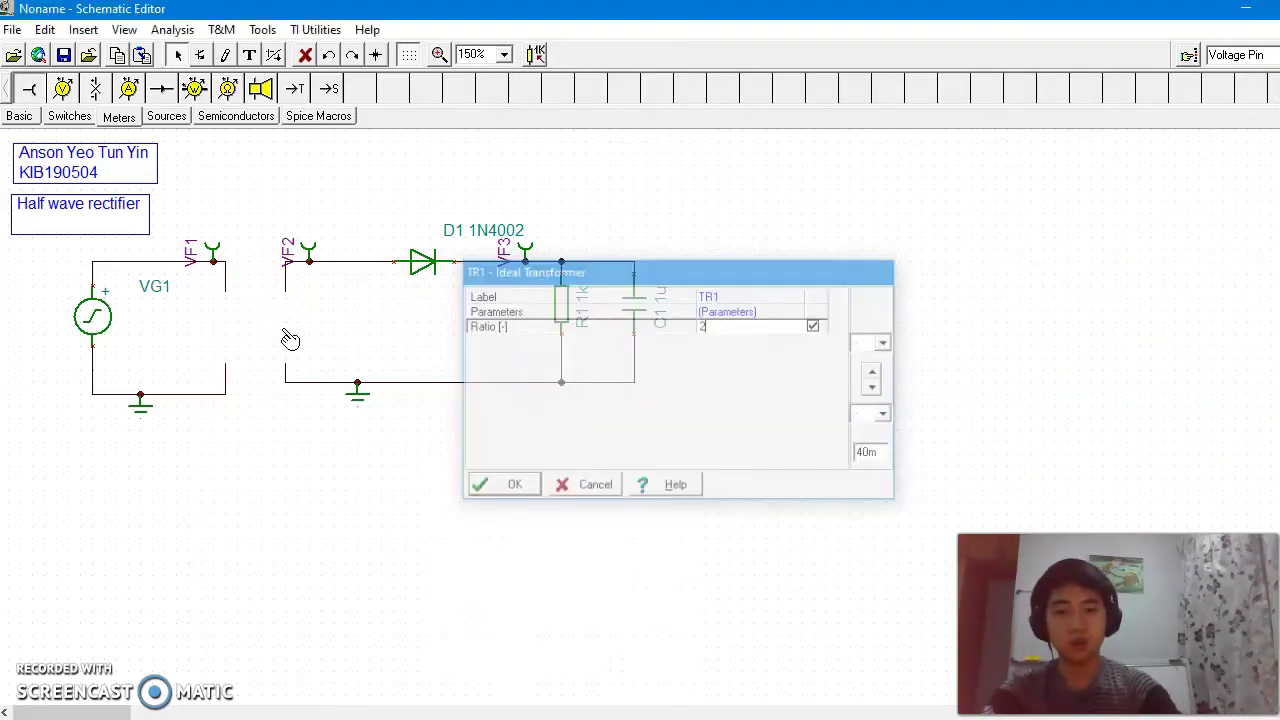
Change C1 to 10u and rerun the transient simulation.
{"action": "double_click", "coordinate": [636, 305]}
{"action": "left_click", "coordinate": [620, 322]}
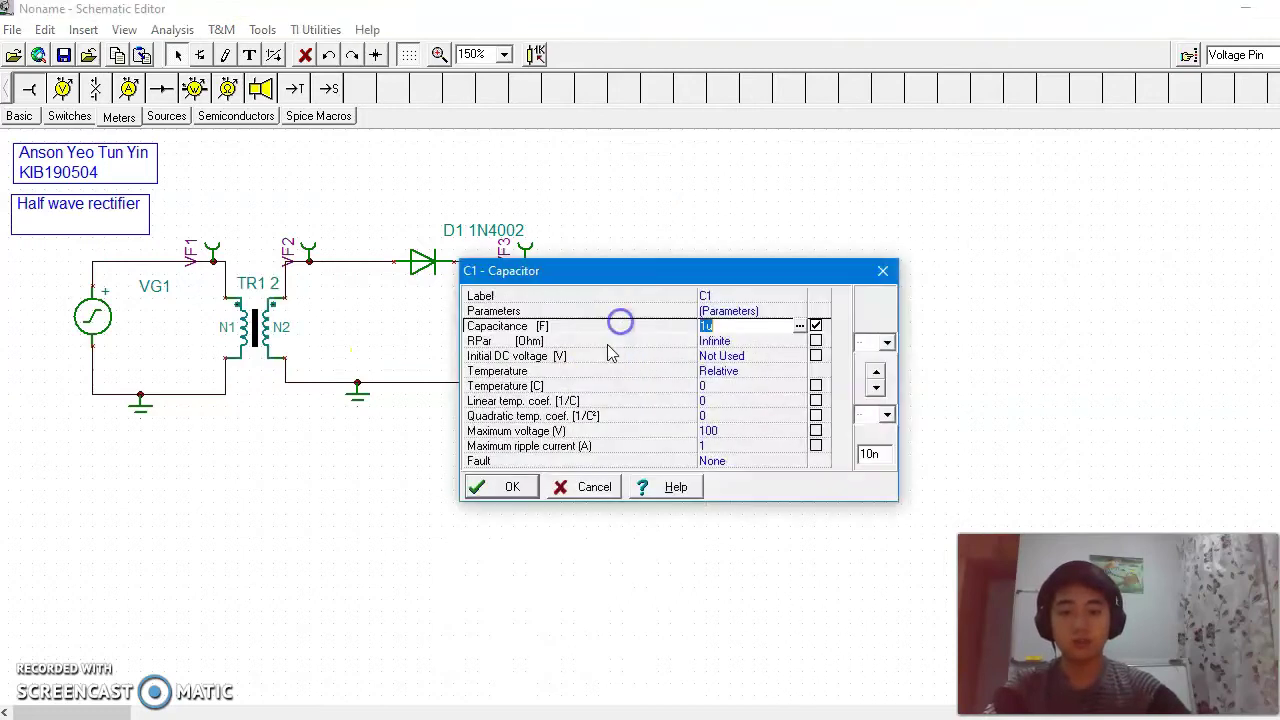
{"action": "type", "text": "10u"}
{"action": "key", "text": "Return"}
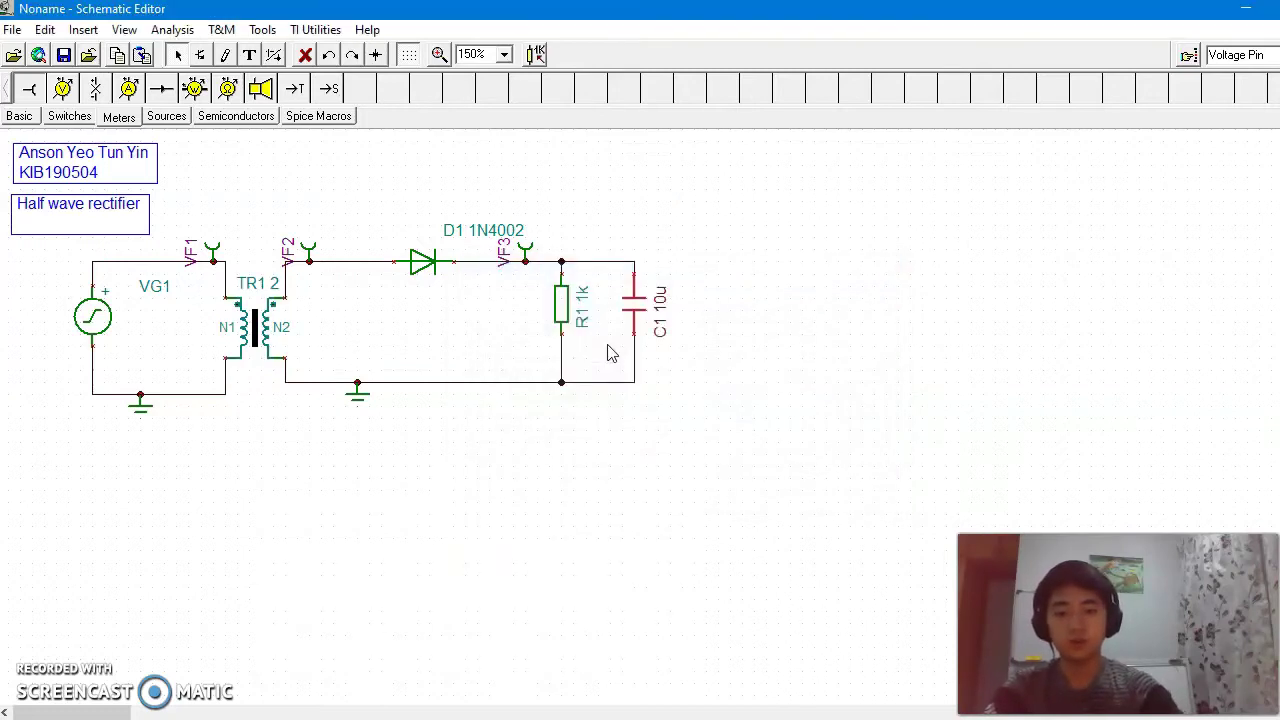
{"action": "key", "text": "alt+a"}
{"action": "key", "text": "t"}
{"action": "key", "text": "Return"}
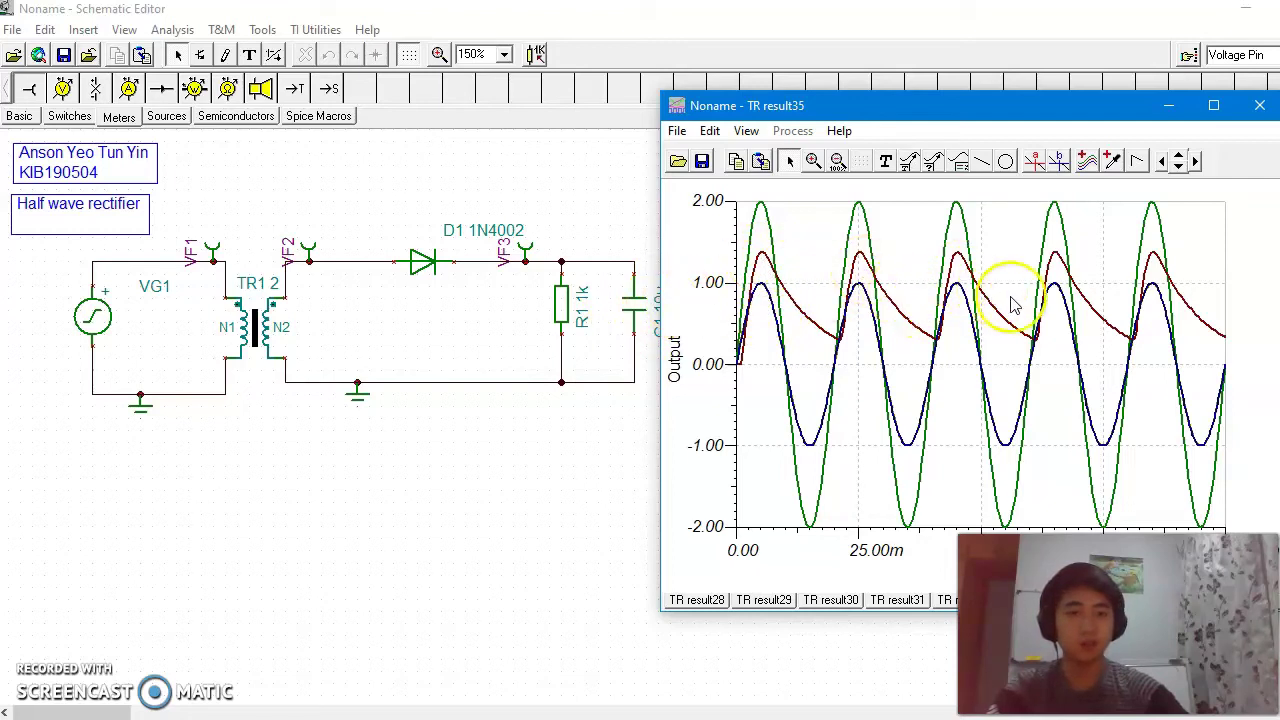
Set C1 to 100u and rerun the transient simulation.
{"action": "left_click", "coordinate": [1258, 108]}
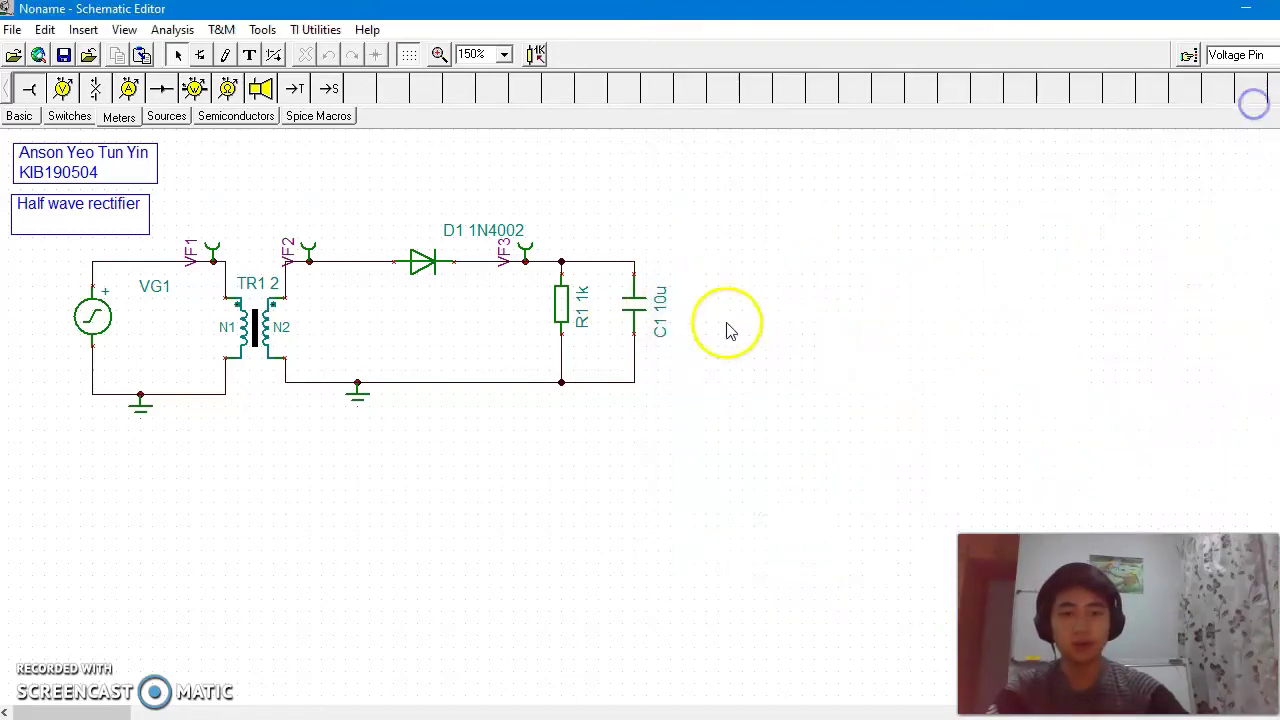
{"action": "double_click", "coordinate": [634, 306]}
{"action": "type", "text": "100u"}
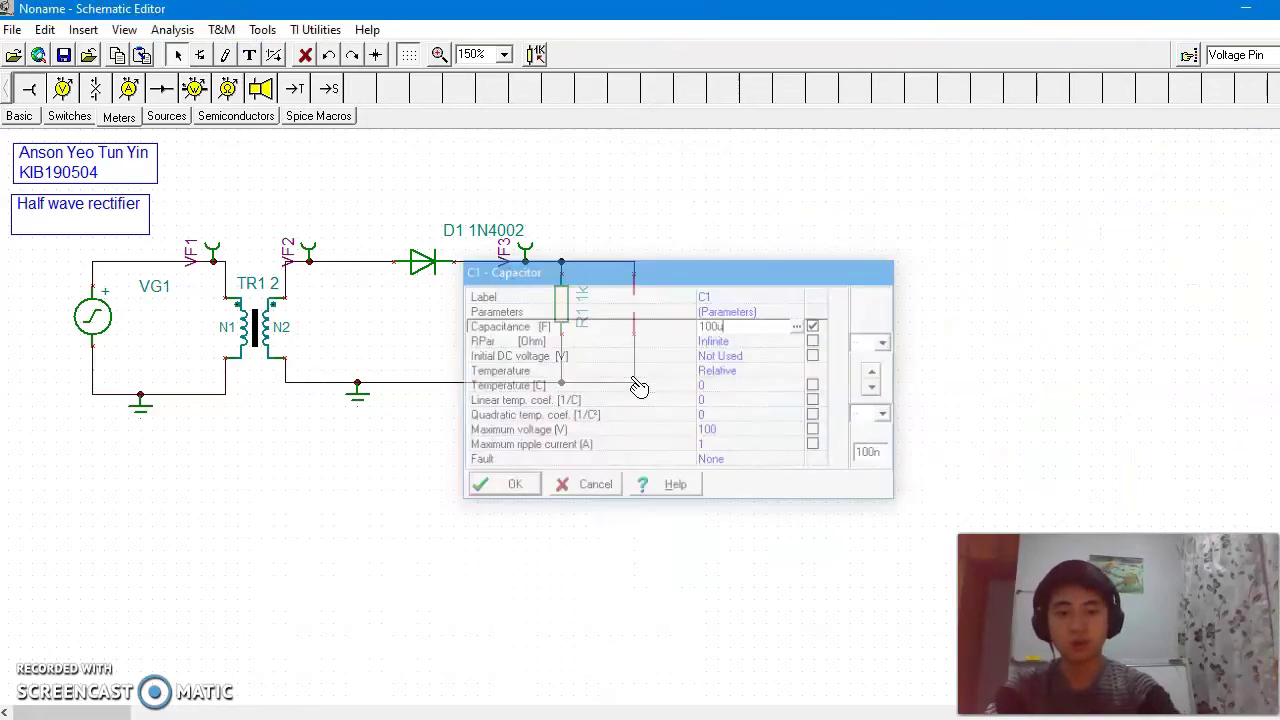
{"action": "key", "text": "Return"}
{"action": "key", "text": "alt+a"}
{"action": "key", "text": "t"}
{"action": "key", "text": "Return"}
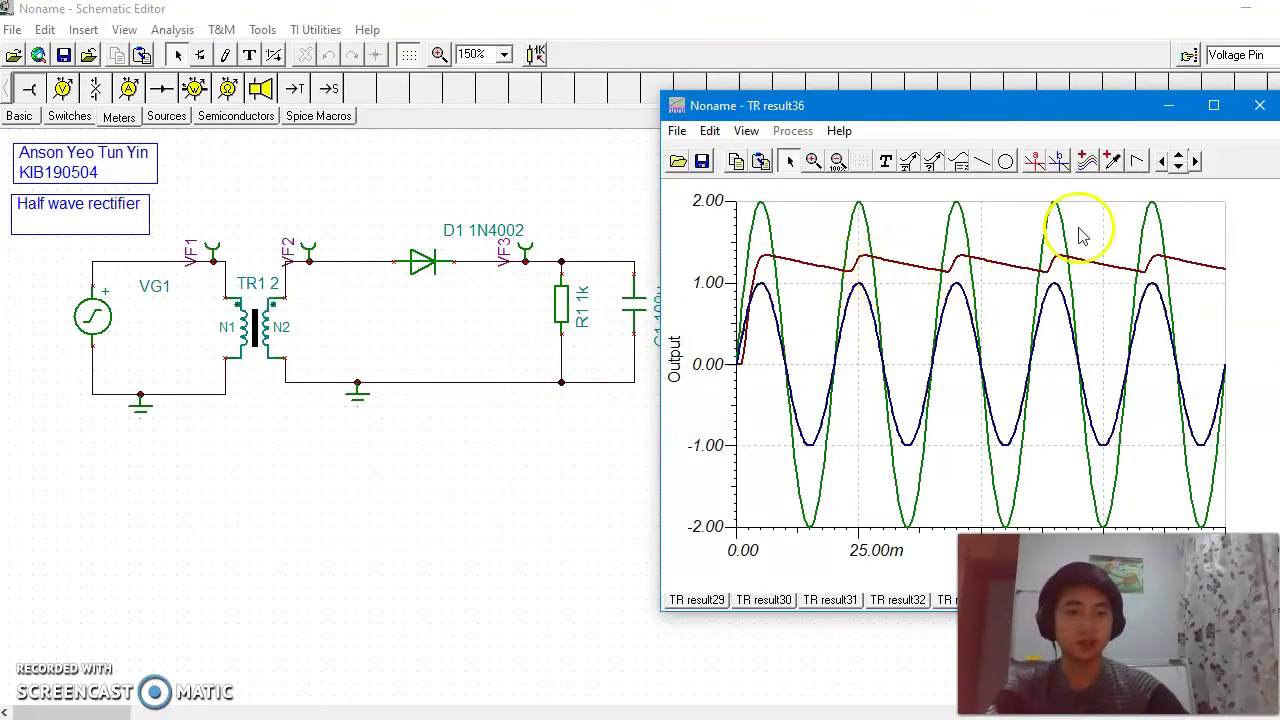
Raise C1 to 1m and rerun the transient analysis for a nearly flat output.
{"action": "left_click", "coordinate": [1260, 105]}
{"action": "double_click", "coordinate": [640, 305]}
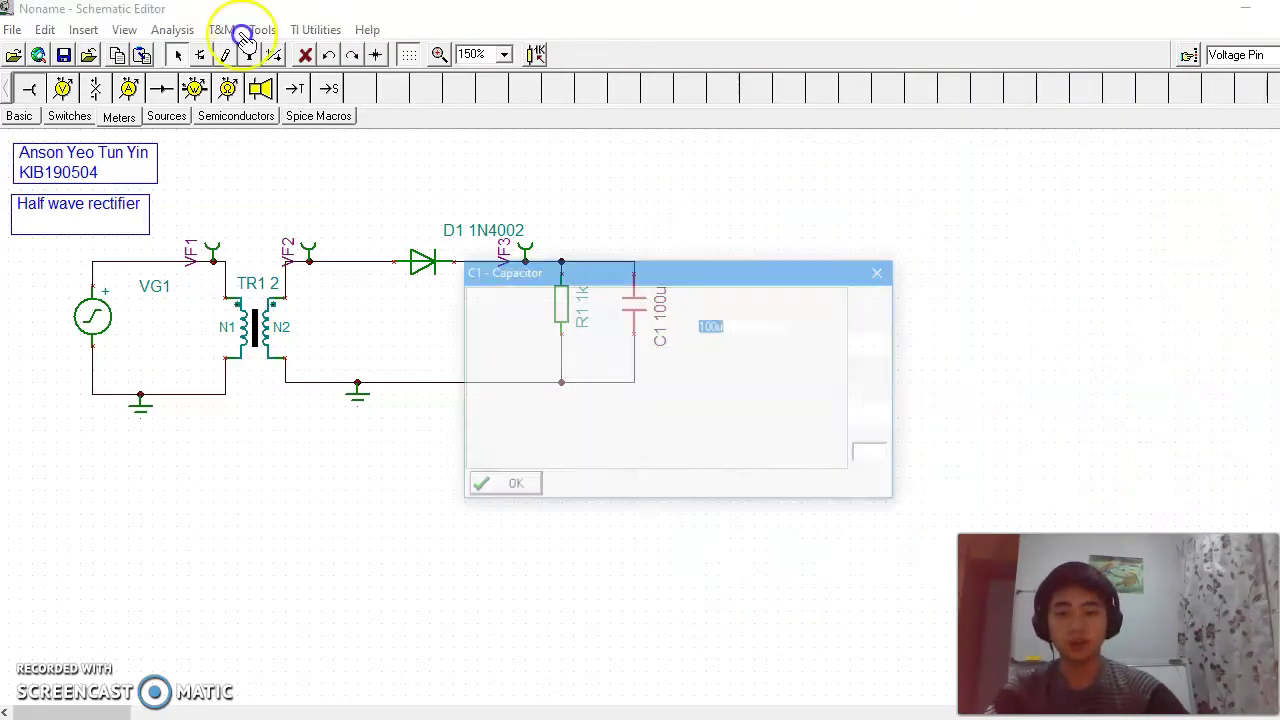
{"action": "type", "text": "1"}
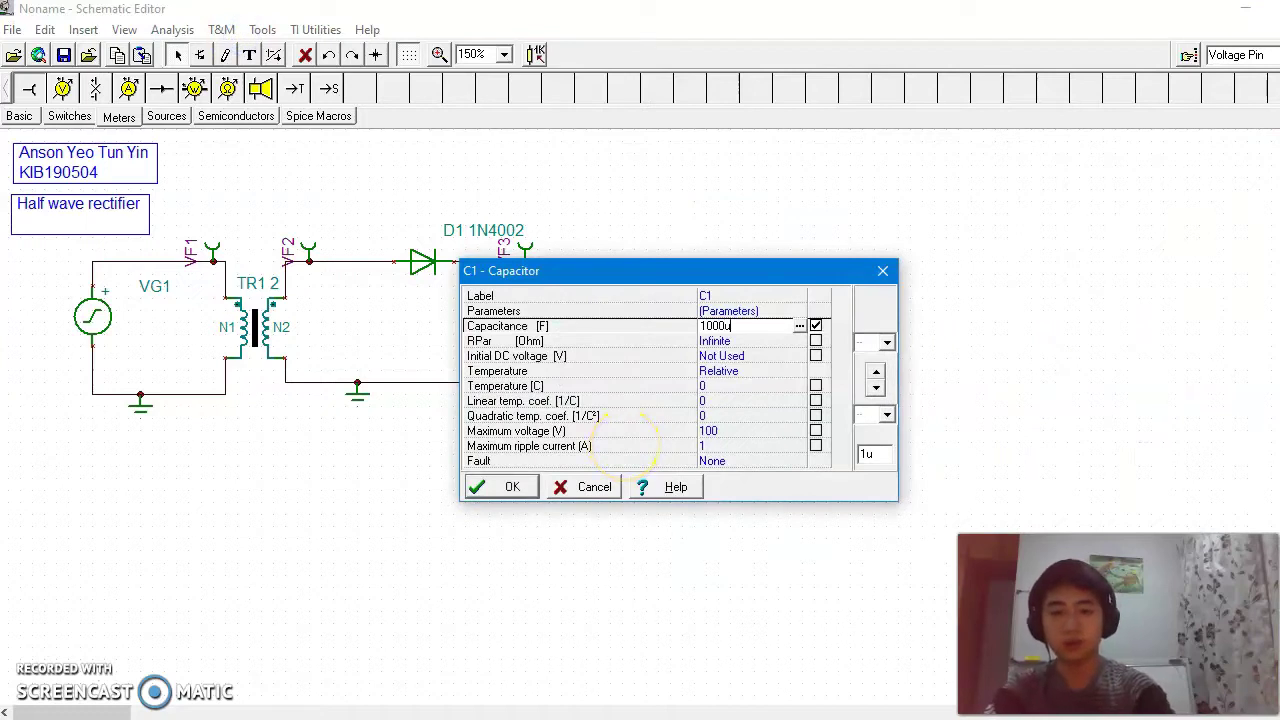
{"action": "key", "text": "Return"}
{"action": "key", "text": "ctrl+t"}
{"action": "key", "text": "Return"}
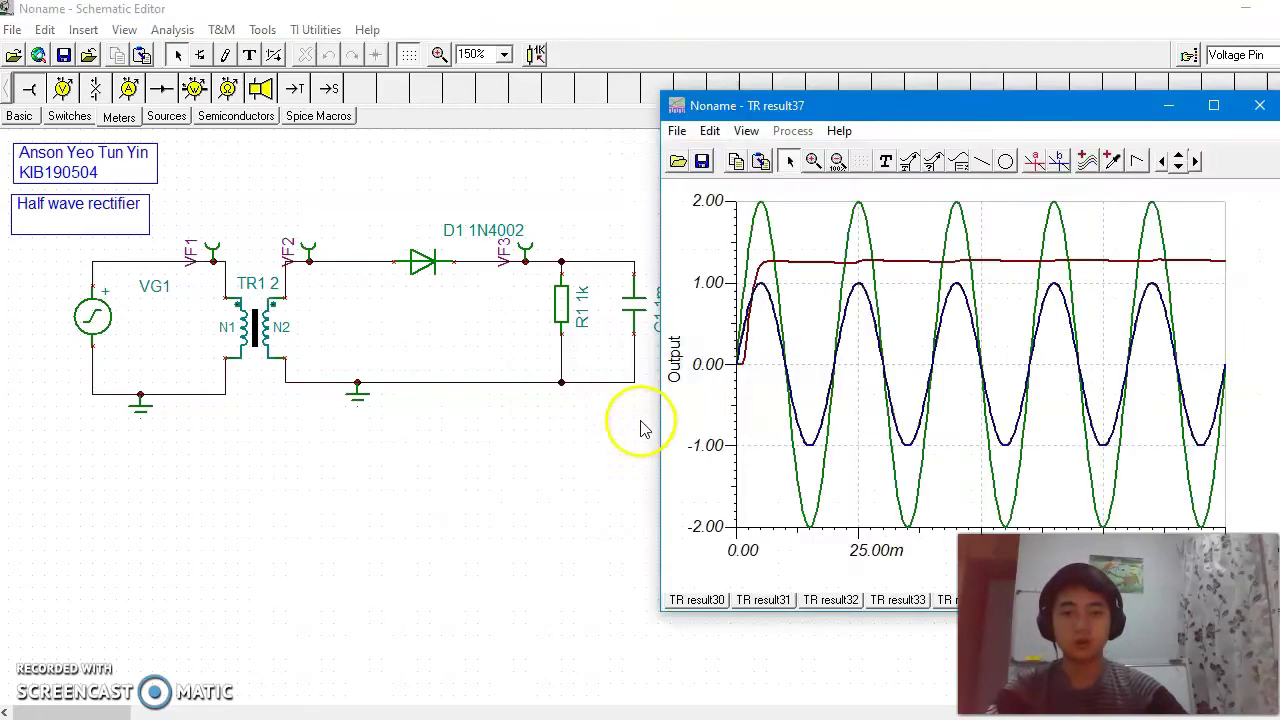
Measure the output with cursor A near 29.65 ms, about 1.27 V, then close TR result37.
{"action": "left_click", "coordinate": [909, 262]}
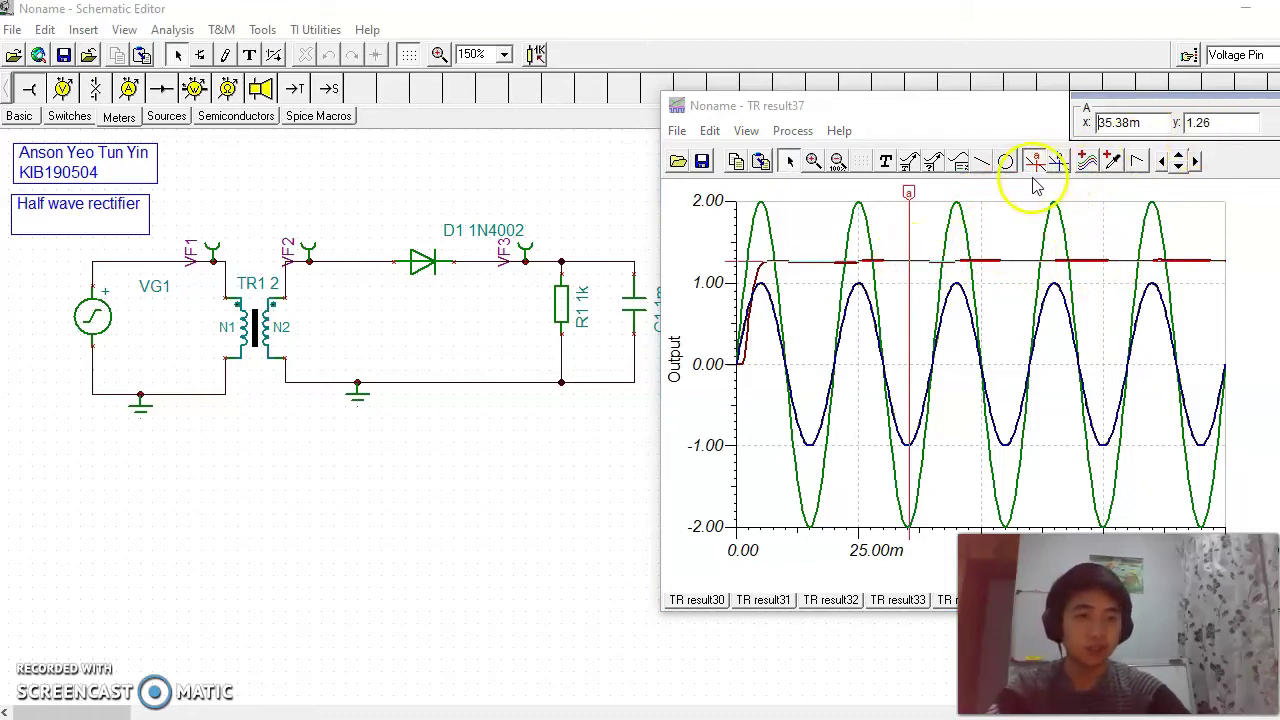
{"action": "left_click_drag", "start_coordinate": [908, 191], "coordinate": [880, 191]}
{"action": "left_click", "coordinate": [1078, 118]}
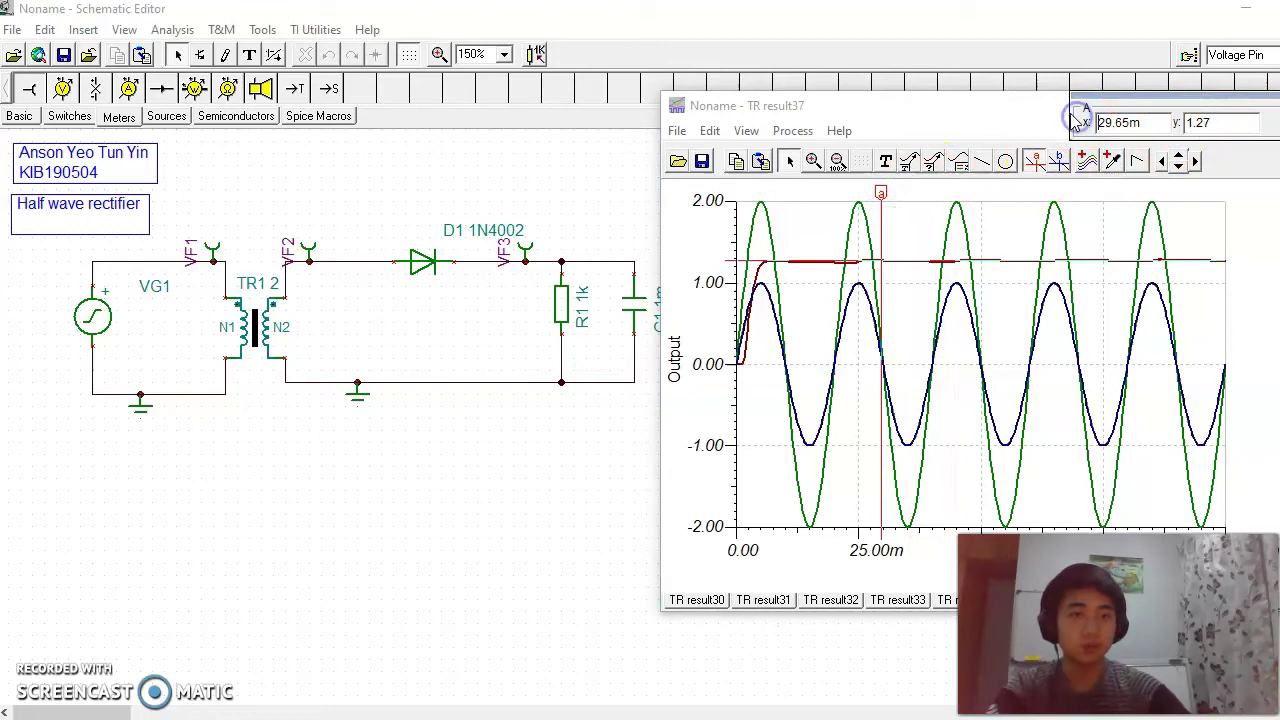
{"action": "left_click", "coordinate": [1036, 115]}
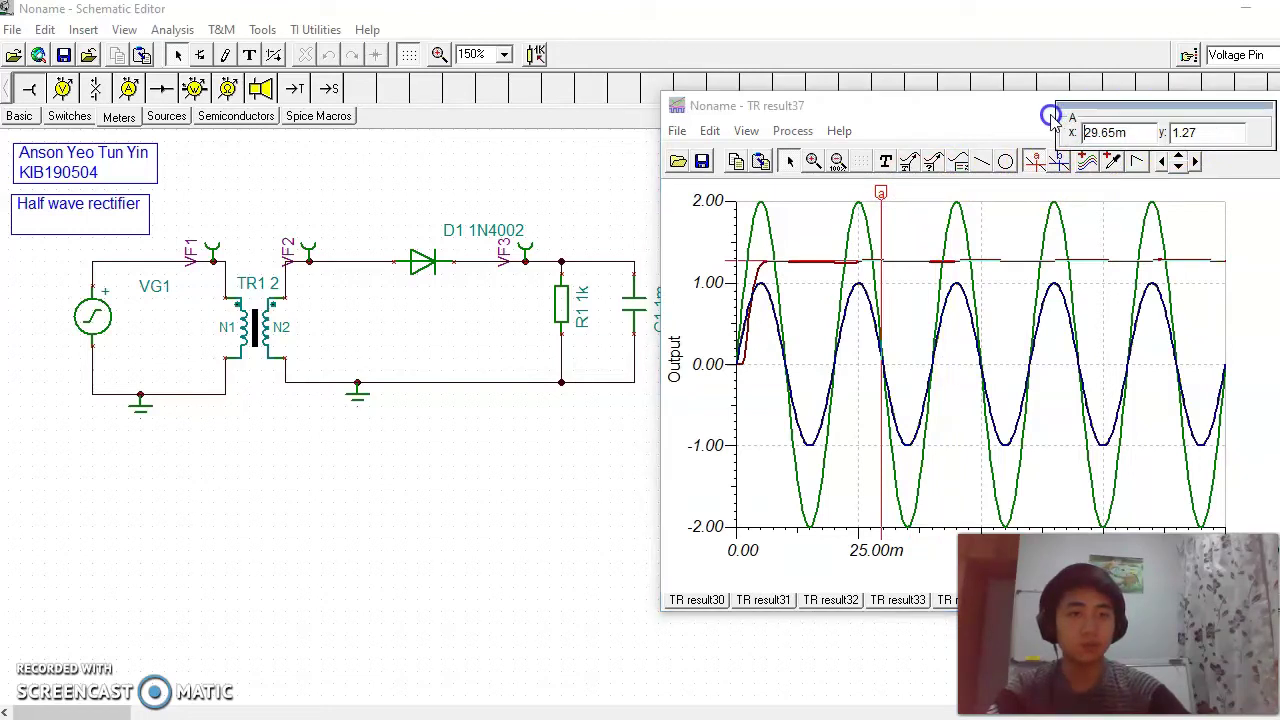
{"action": "left_click", "coordinate": [1250, 106]}
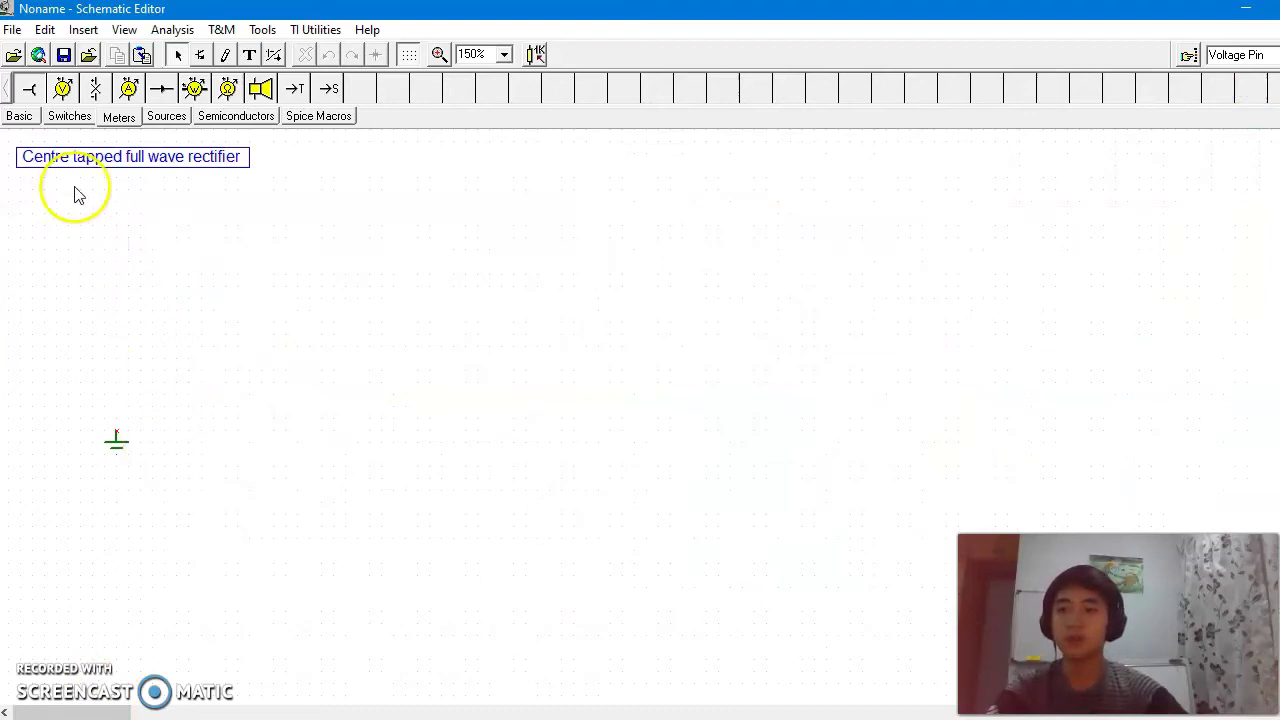
Remove the leftover ground symbol and place voltage generator VG1 on the left.
{"action": "left_click_drag", "start_coordinate": [70, 490], "coordinate": [178, 417]}
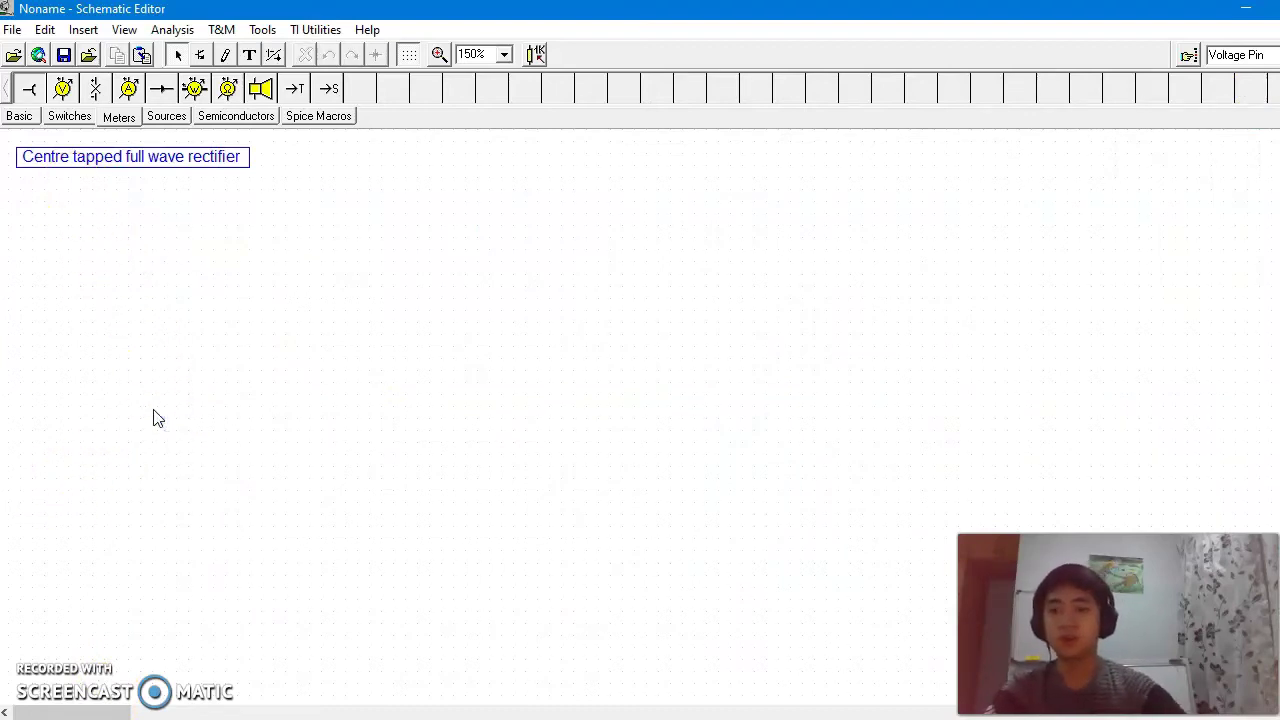
{"action": "left_click", "coordinate": [22, 117]}
{"action": "left_click", "coordinate": [129, 88]}
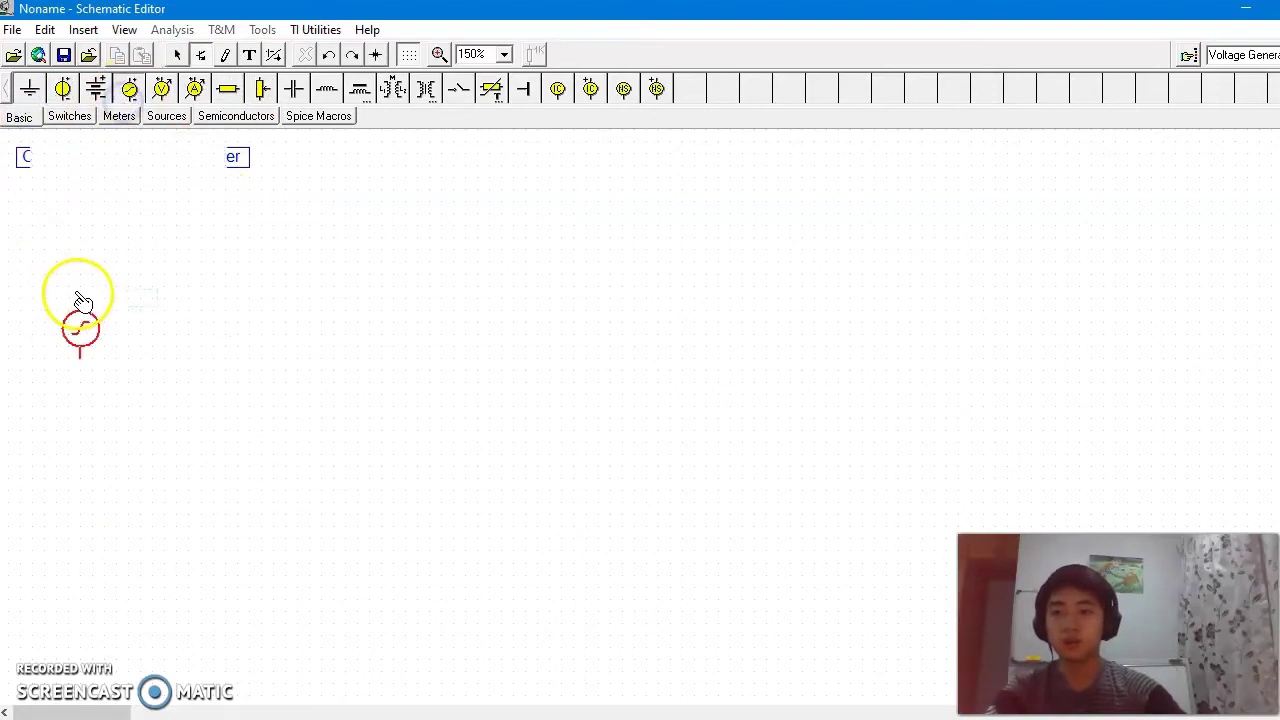
{"action": "left_click", "coordinate": [83, 300]}
Add centre-tapped ideal transformer TRCT1 and wire VG1 across its primary N1.
{"action": "left_click", "coordinate": [395, 89]}
{"action": "left_click", "coordinate": [422, 91]}
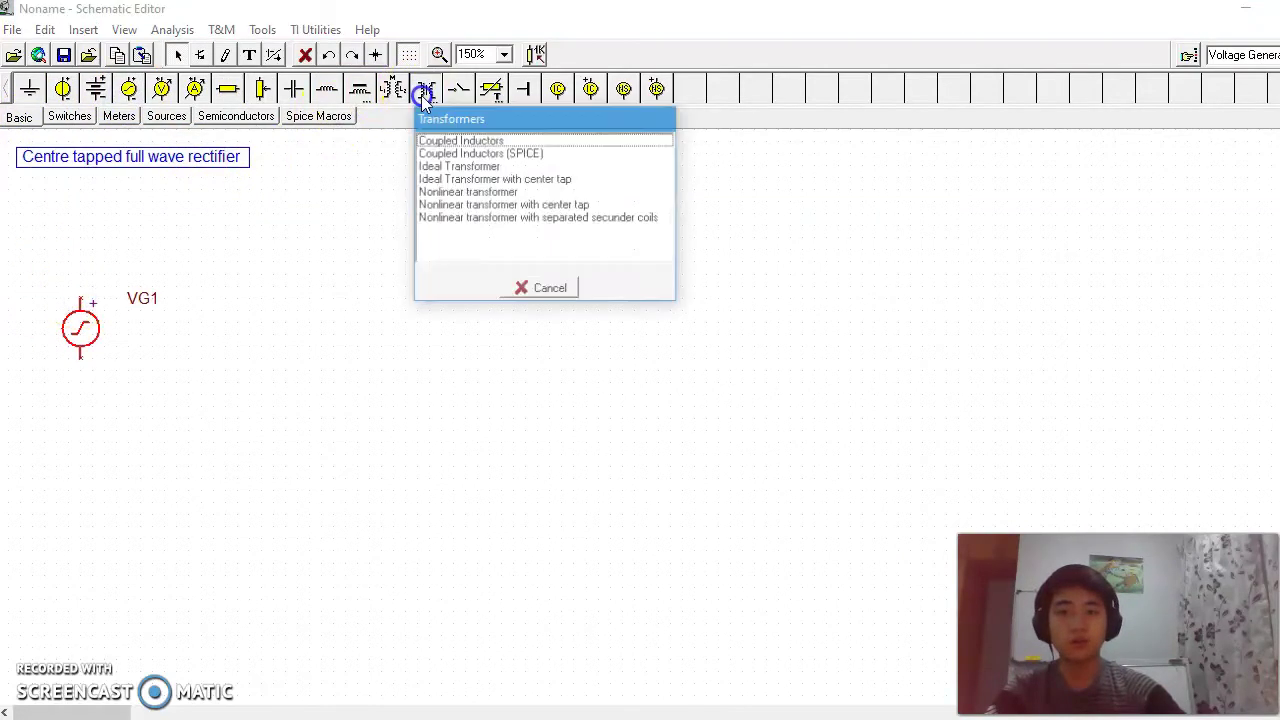
{"action": "double_click", "coordinate": [478, 180]}
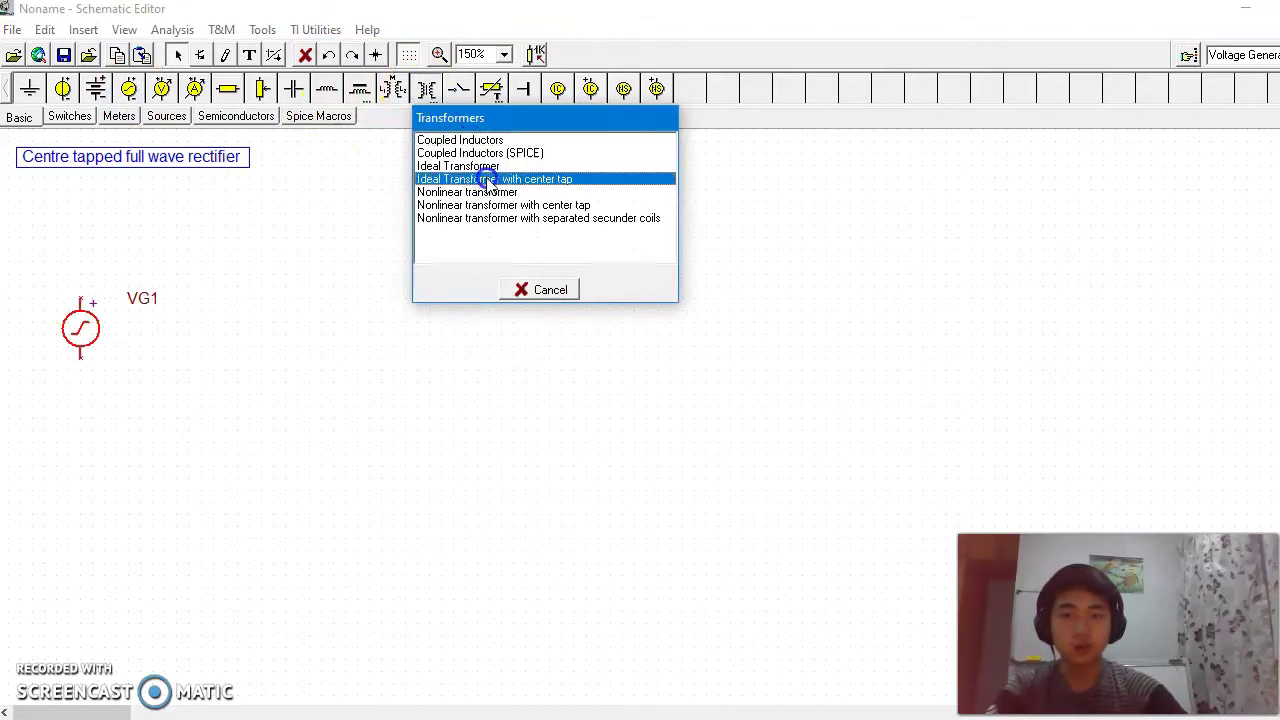
{"action": "left_click", "coordinate": [238, 287]}
{"action": "mouse_move", "coordinate": [80, 299]}
{"action": "left_mouse_down"}
{"action": "mouse_move", "coordinate": [86, 257]}
{"action": "mouse_move", "coordinate": [228, 248]}
{"action": "left_mouse_up"}
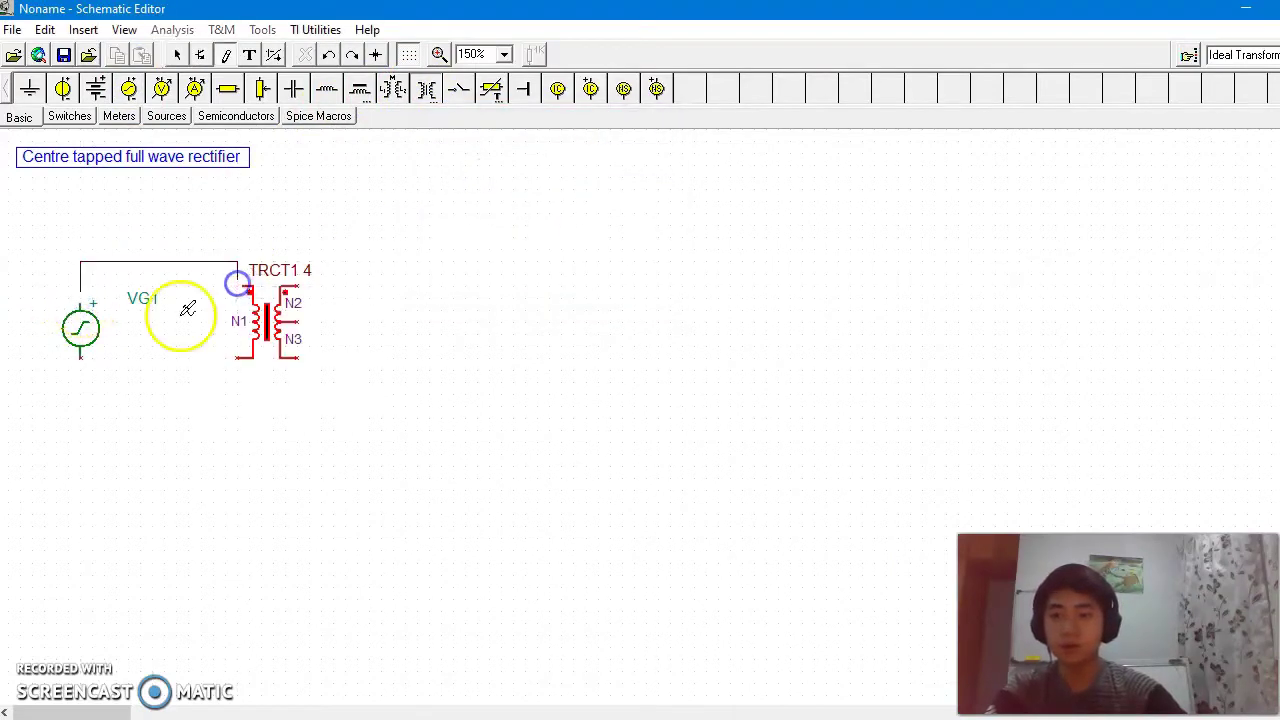
{"action": "left_click_drag", "start_coordinate": [80, 356], "coordinate": [76, 388]}
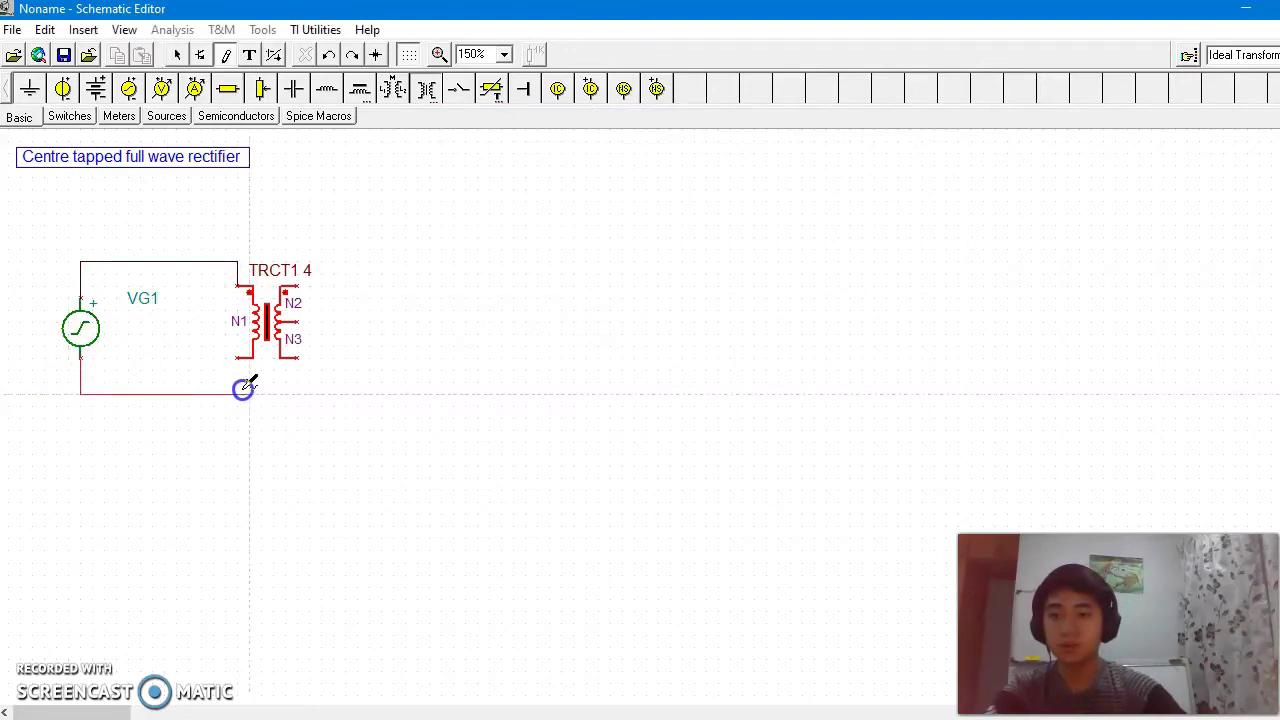
{"action": "left_click_drag", "start_coordinate": [237, 360], "coordinate": [237, 360]}
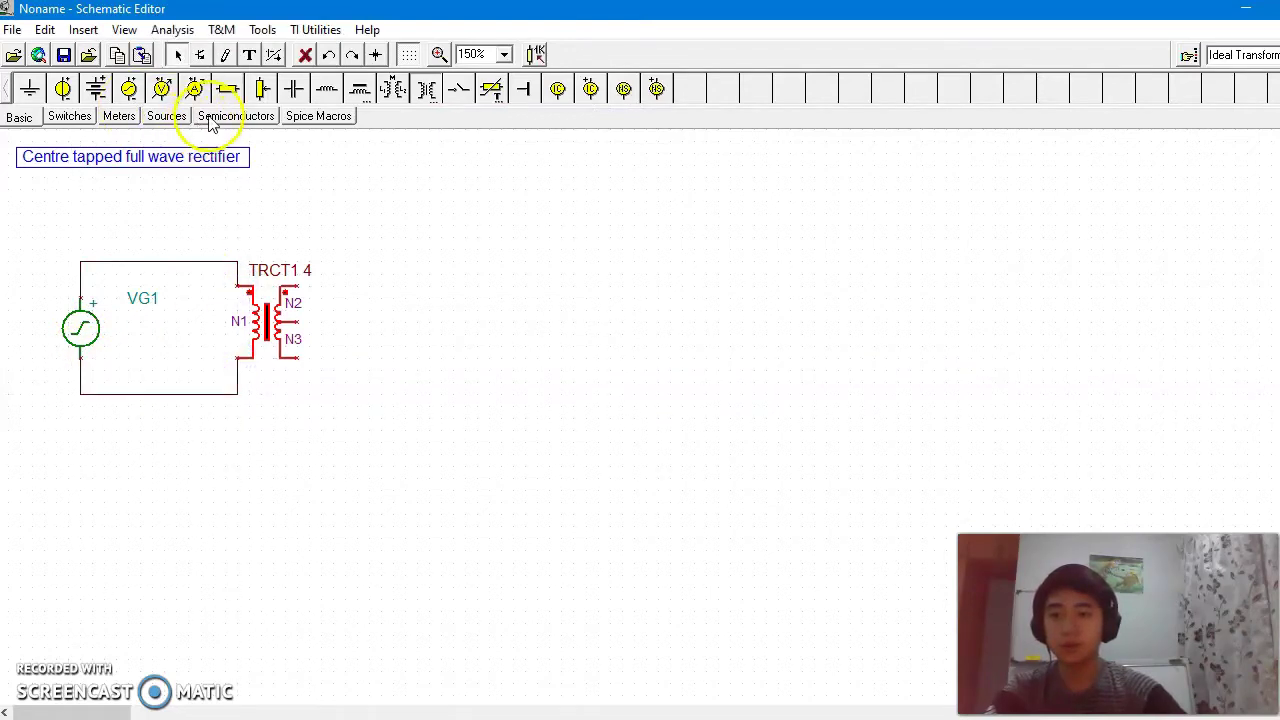
Place two 1N4002 diodes, D1 and D2, one above the other.
{"action": "left_click", "coordinate": [167, 117]}
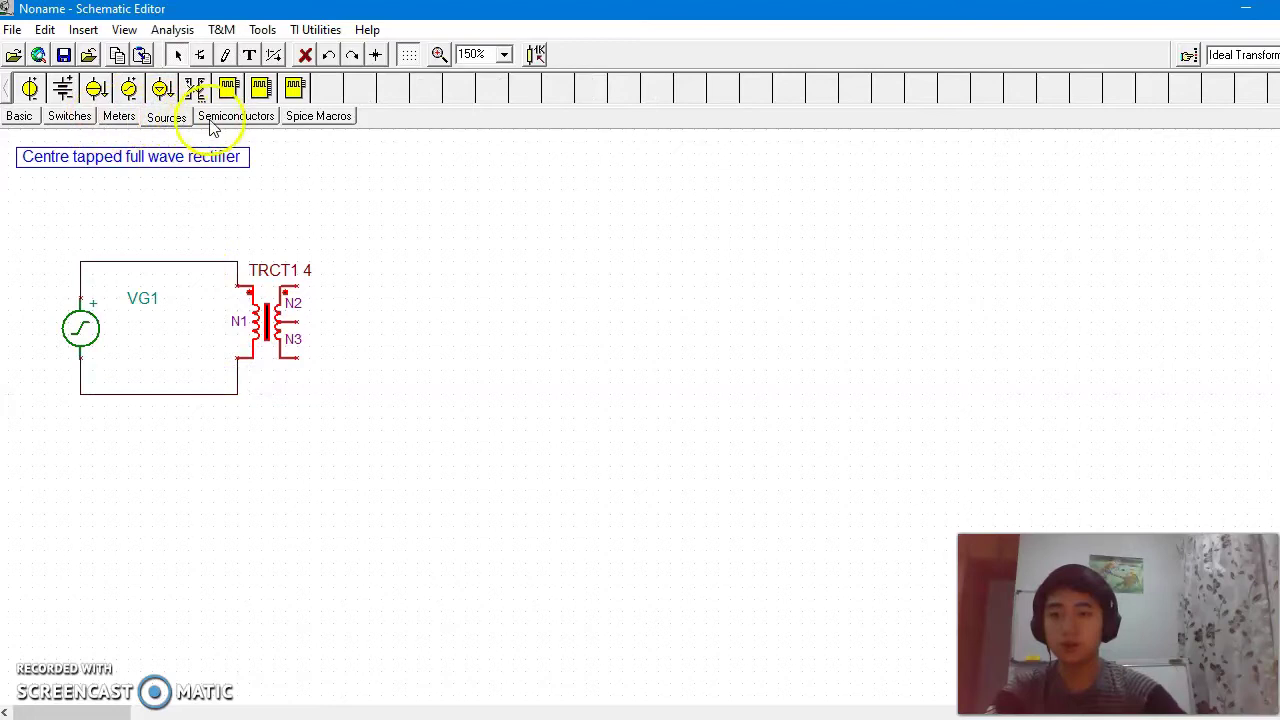
{"action": "left_click", "coordinate": [212, 122]}
{"action": "left_click", "coordinate": [128, 90]}
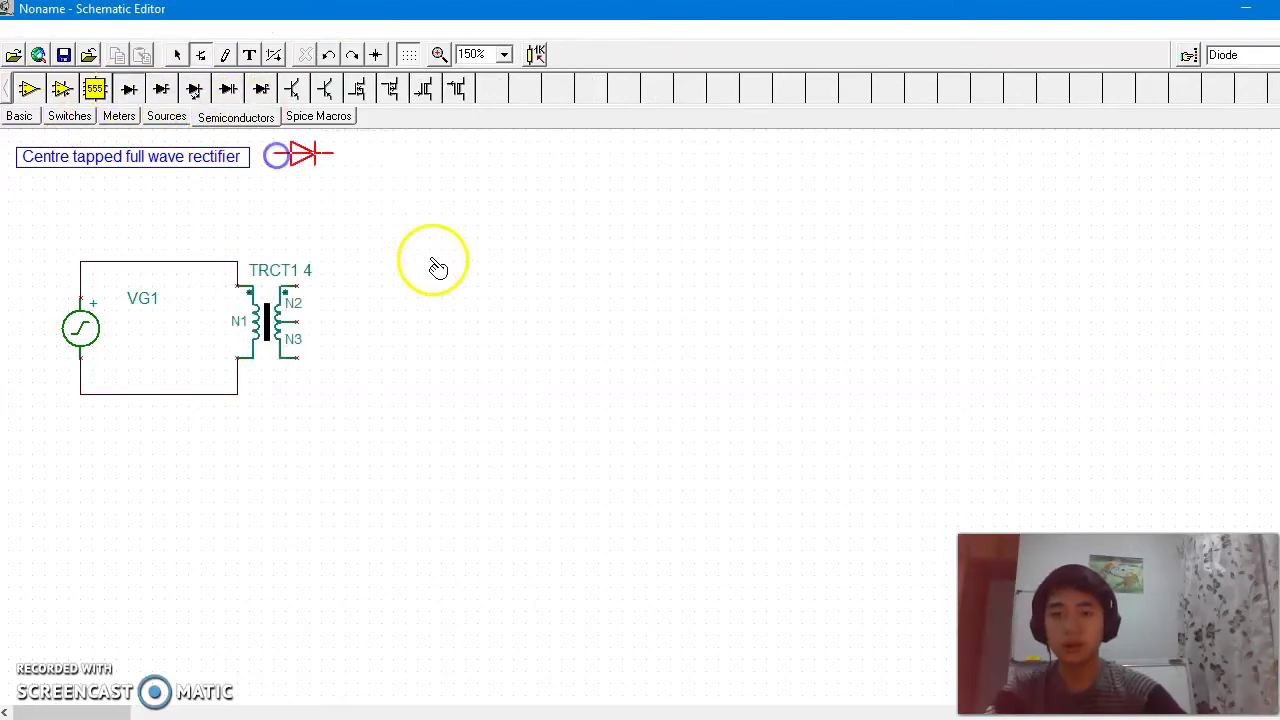
{"action": "left_click", "coordinate": [420, 250]}
{"action": "left_click", "coordinate": [128, 90]}
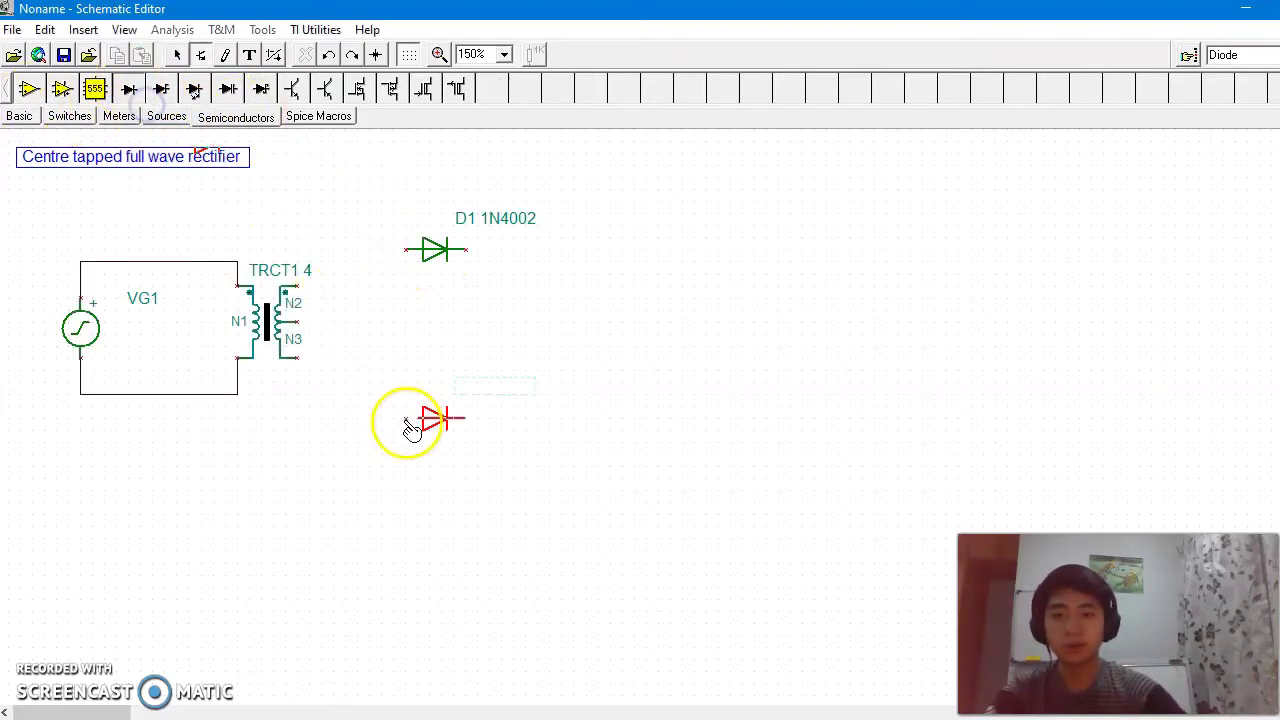
{"action": "left_click", "coordinate": [414, 394]}
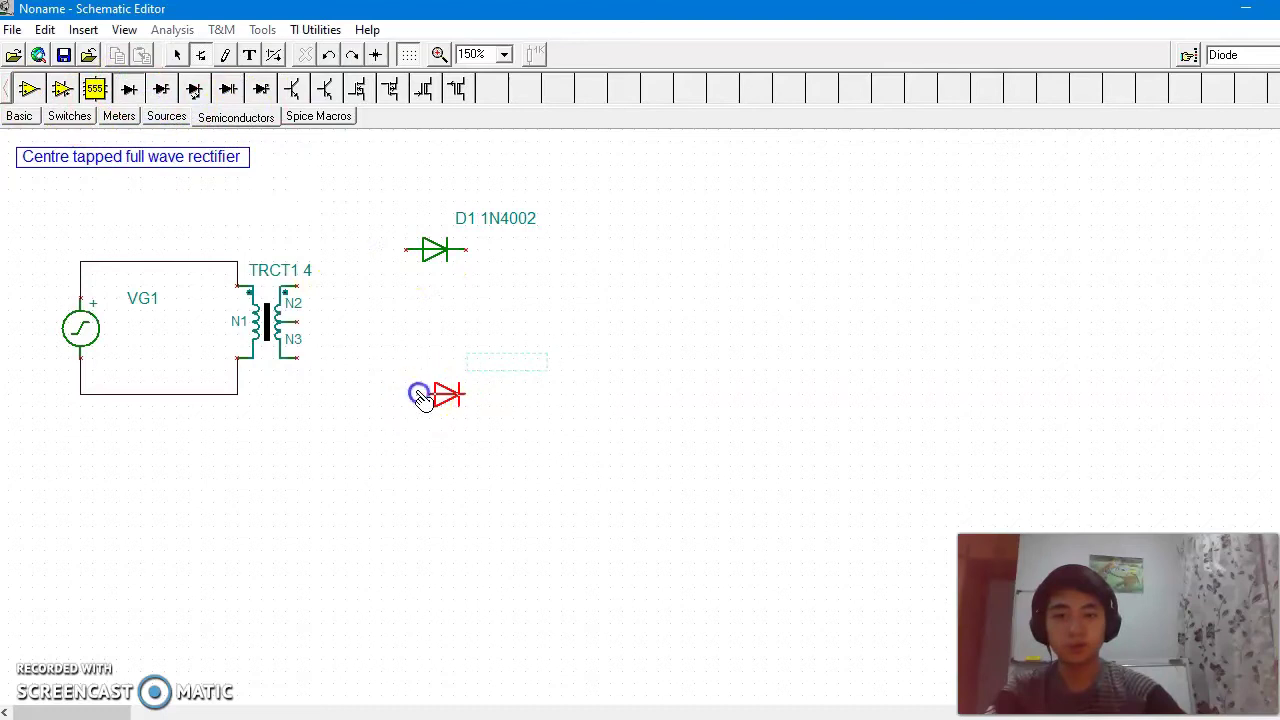
Place 1k resistor R1 right of the diodes and capacitor C1 beside it.
{"action": "left_click", "coordinate": [19, 117]}
{"action": "left_click", "coordinate": [238, 88]}
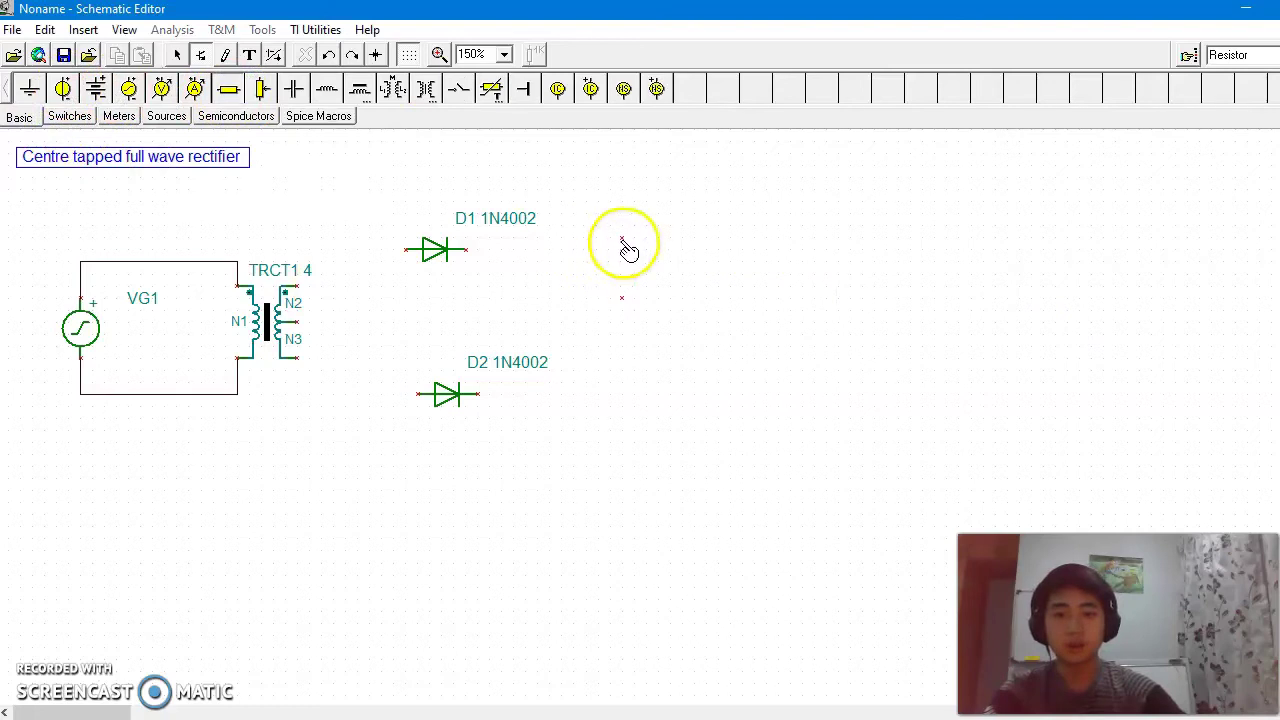
{"action": "left_click", "coordinate": [628, 250]}
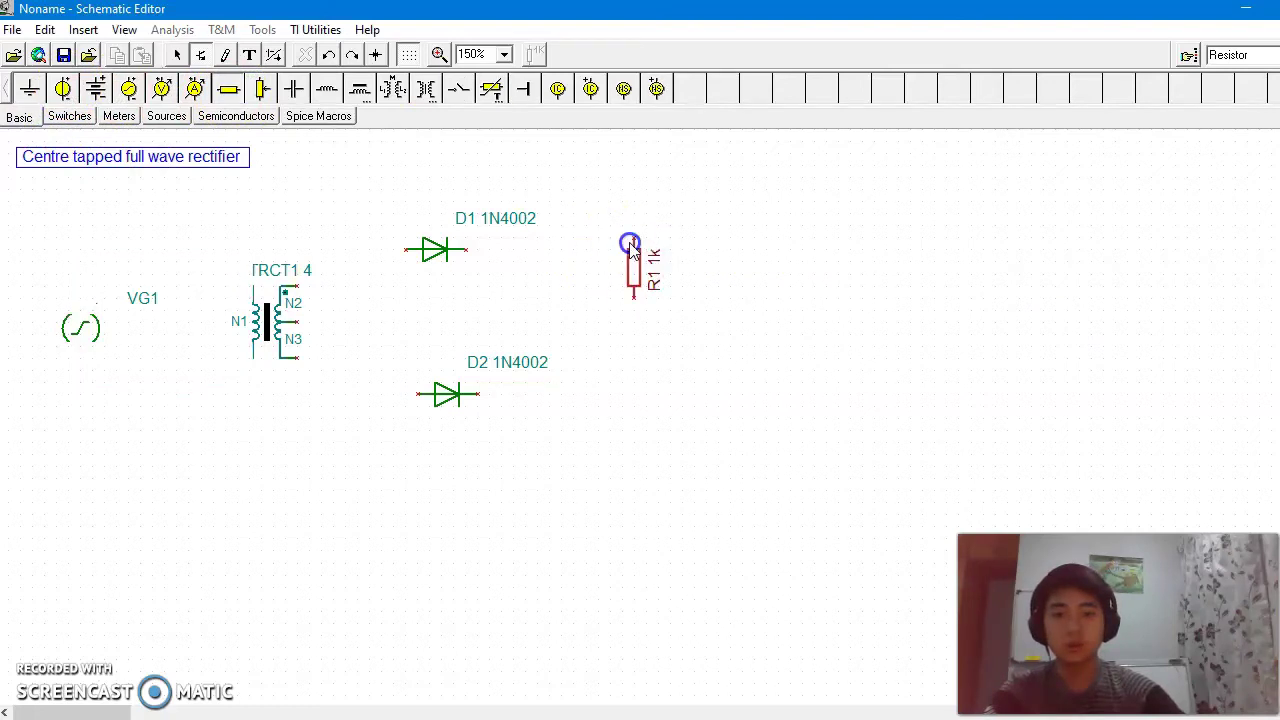
{"action": "left_click", "coordinate": [298, 88]}
{"action": "left_click", "coordinate": [707, 252]}
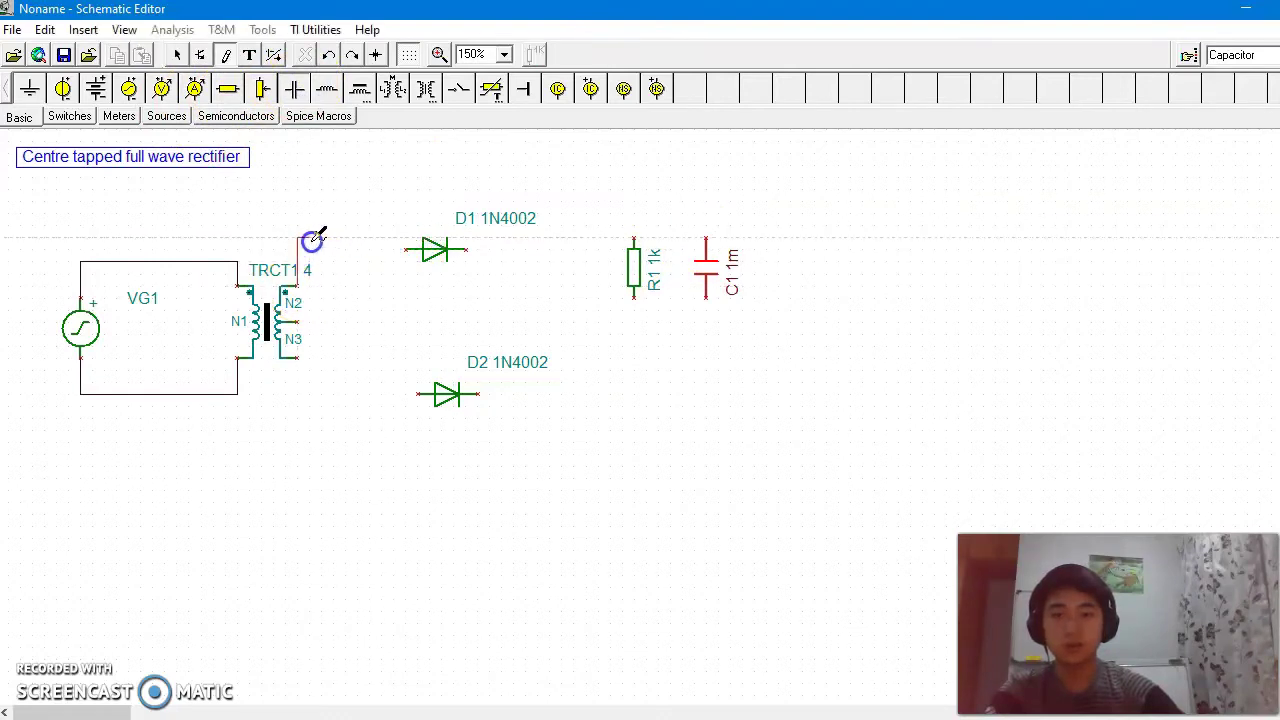
Wire the transformer's top and N3 outputs through D1 and D2 to R1 and C1.
{"action": "left_click_drag", "start_coordinate": [372, 240], "coordinate": [300, 245]}
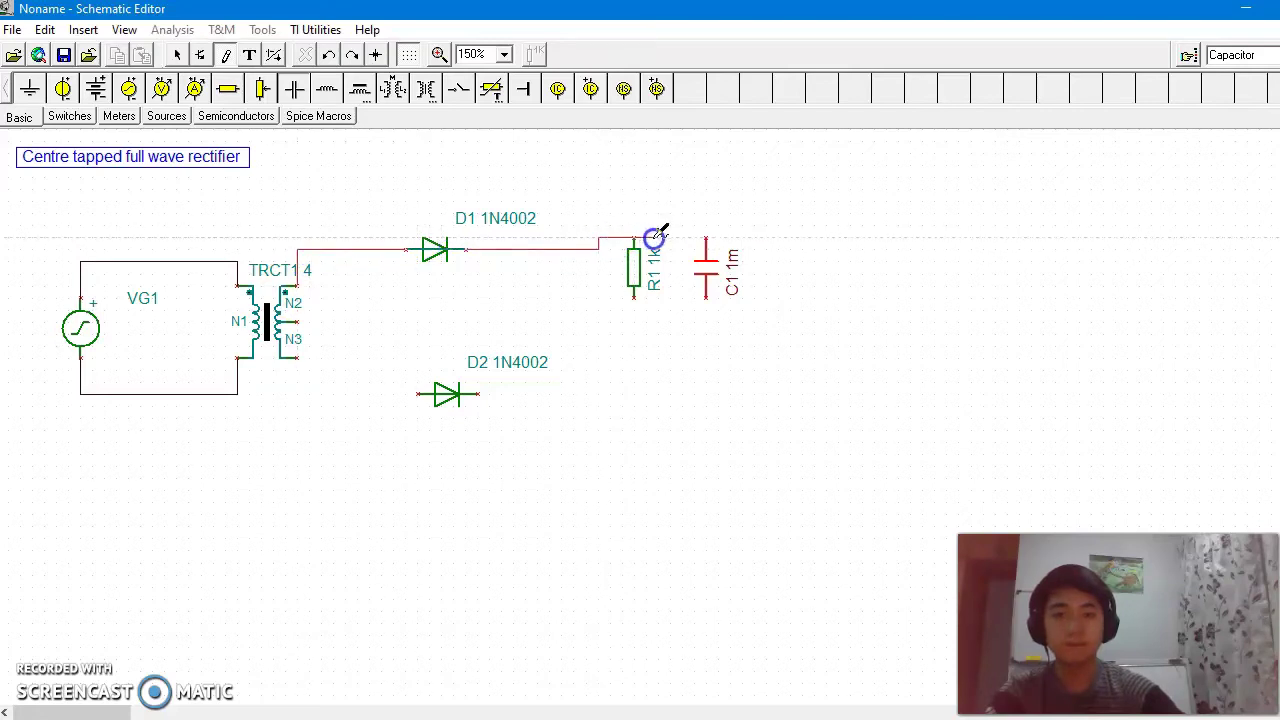
{"action": "left_click", "coordinate": [702, 240]}
{"action": "left_click", "coordinate": [299, 357]}
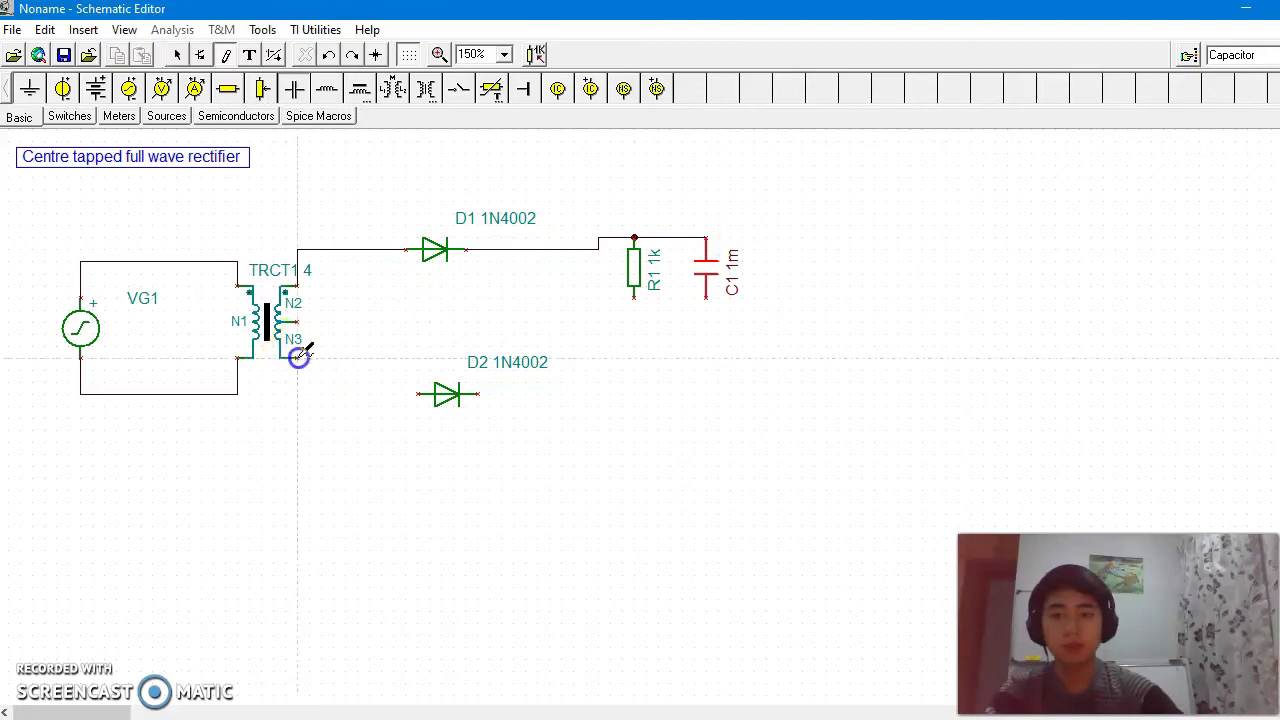
{"action": "left_click_drag", "start_coordinate": [303, 390], "coordinate": [416, 395]}
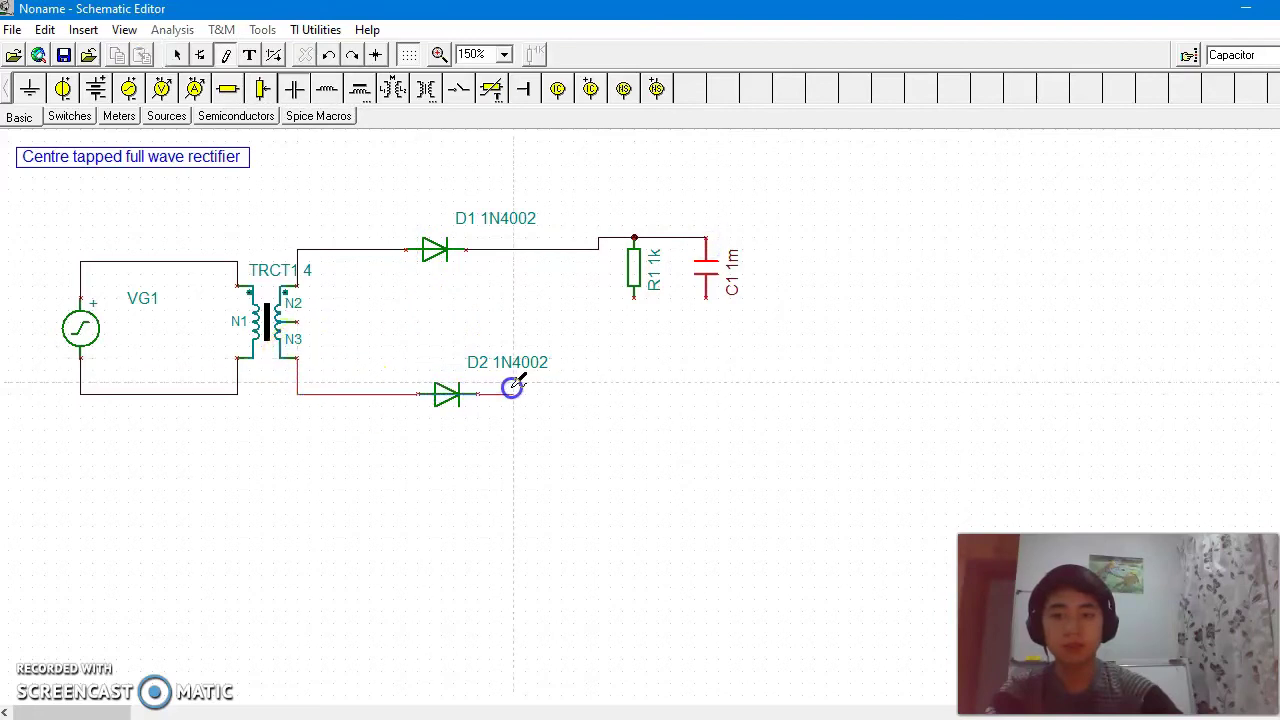
{"action": "left_click", "coordinate": [512, 250]}
Run the centre-tap return wire to the bottoms of C1 and R1 and ground it.
{"action": "left_click", "coordinate": [299, 321]}
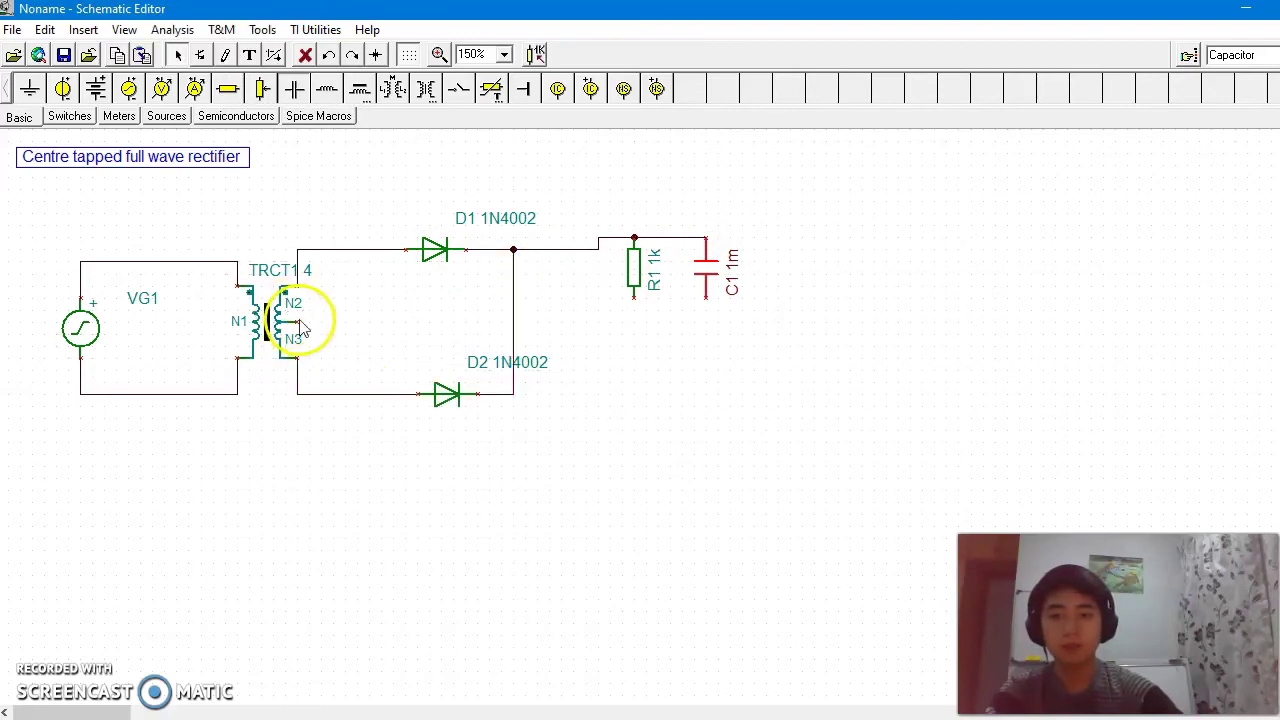
{"action": "left_click", "coordinate": [706, 300]}
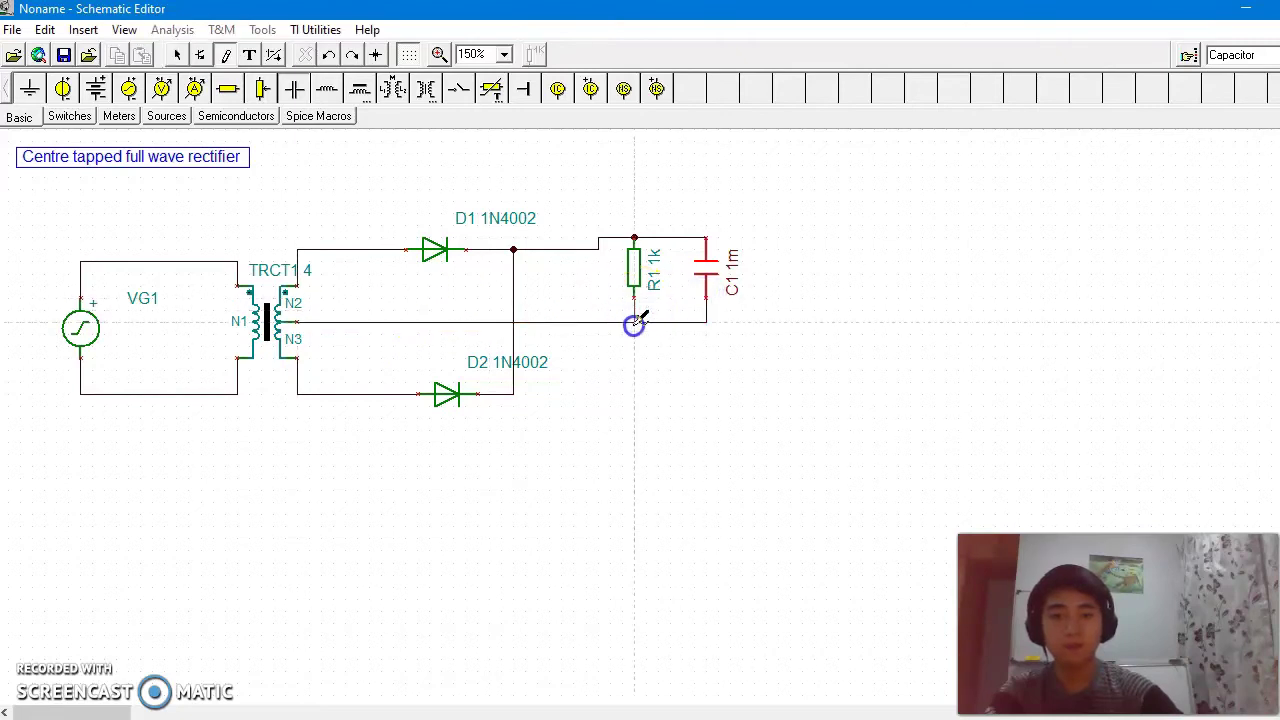
{"action": "left_click", "coordinate": [635, 322]}
{"action": "left_click", "coordinate": [30, 88]}
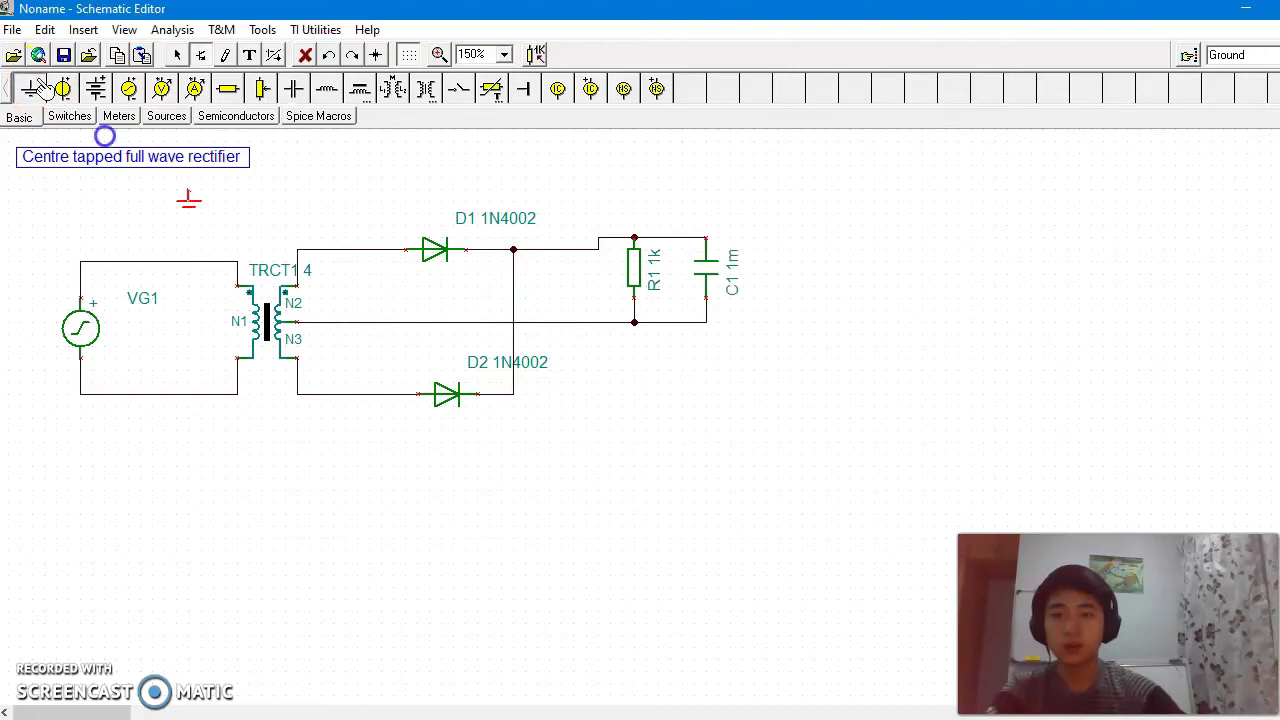
{"action": "left_click", "coordinate": [398, 333]}
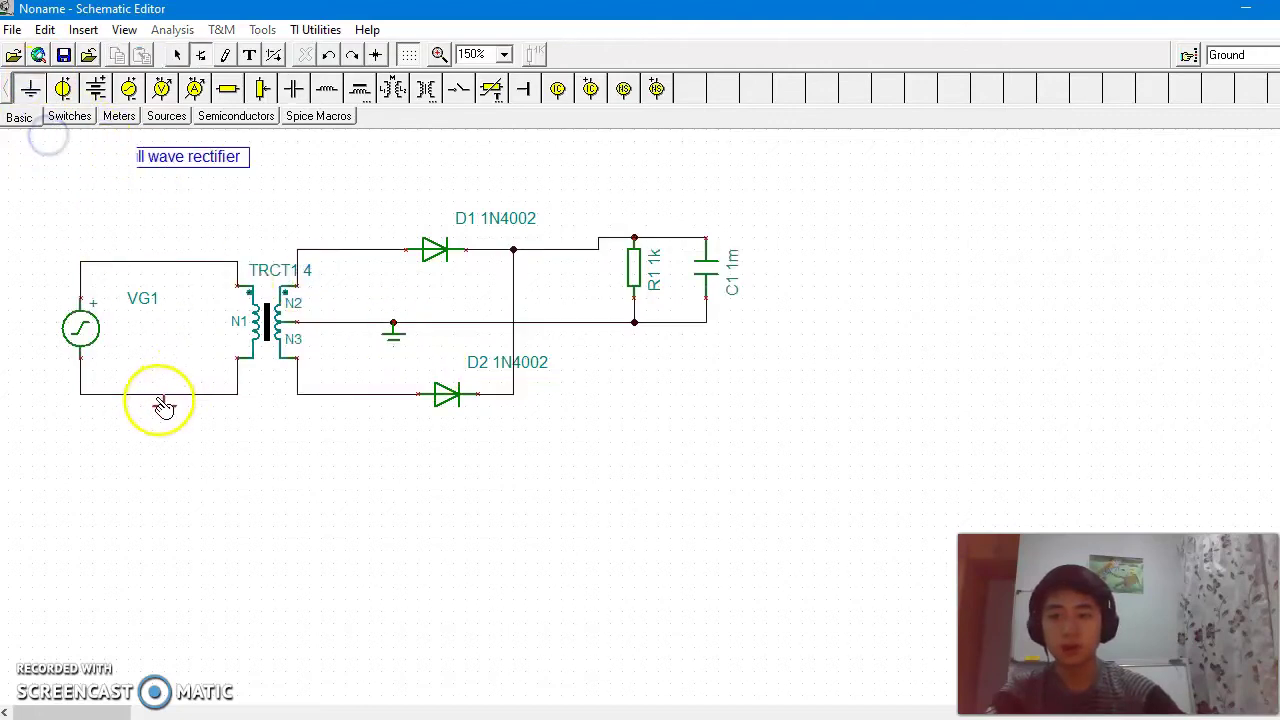
Place voltage probes VF1, VF2 and VF3 on the source, transformer output and load input.
{"action": "left_click", "coordinate": [119, 116]}
{"action": "left_click", "coordinate": [30, 88]}
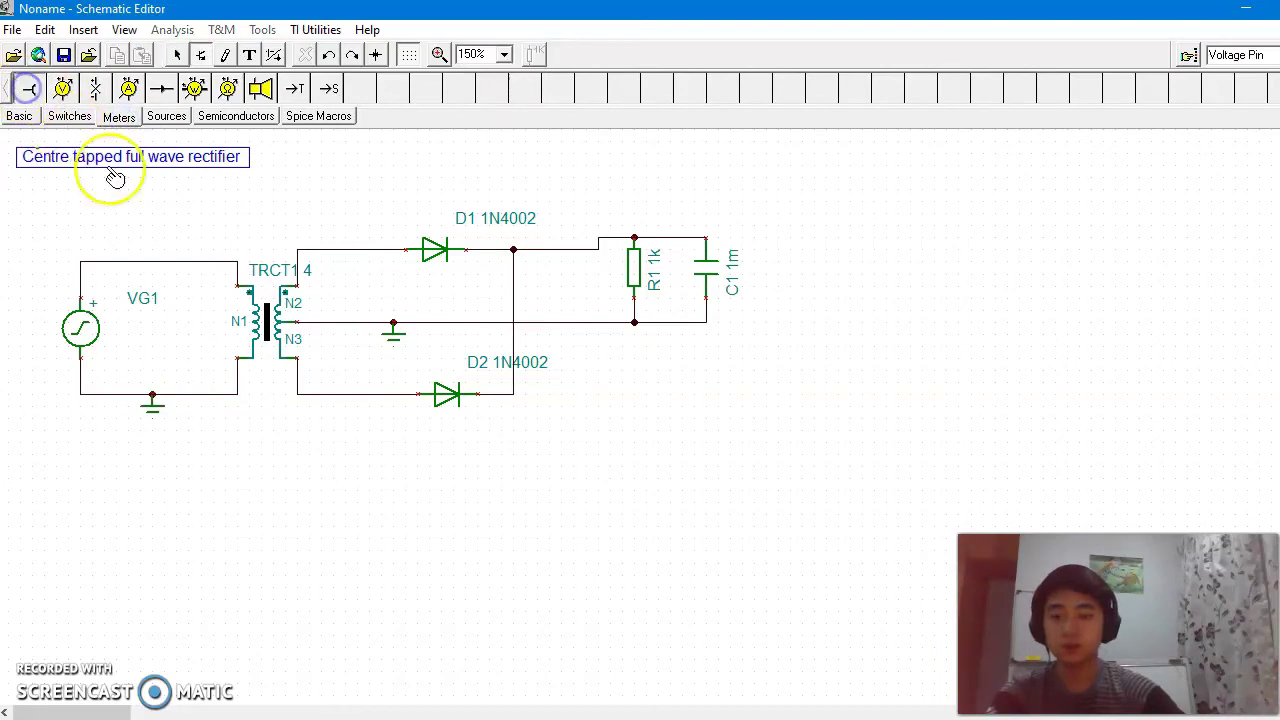
{"action": "left_click", "coordinate": [210, 260]}
{"action": "left_click", "coordinate": [30, 88]}
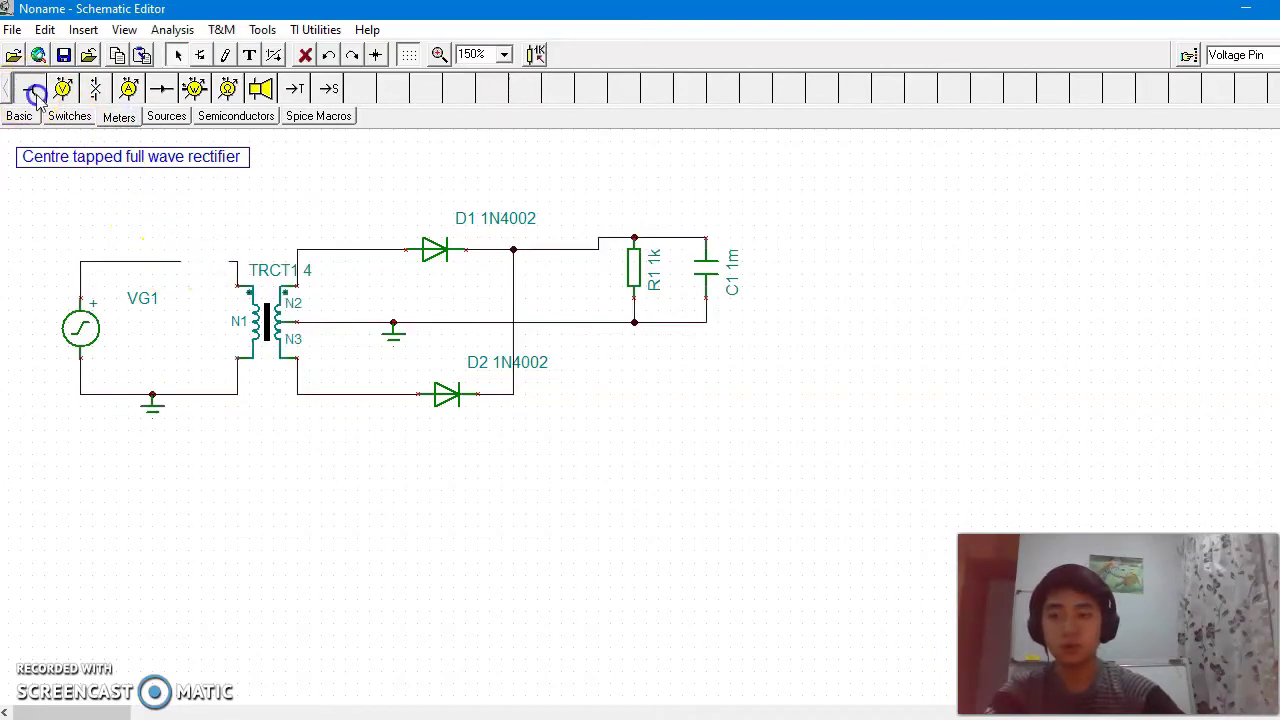
{"action": "left_click", "coordinate": [320, 246]}
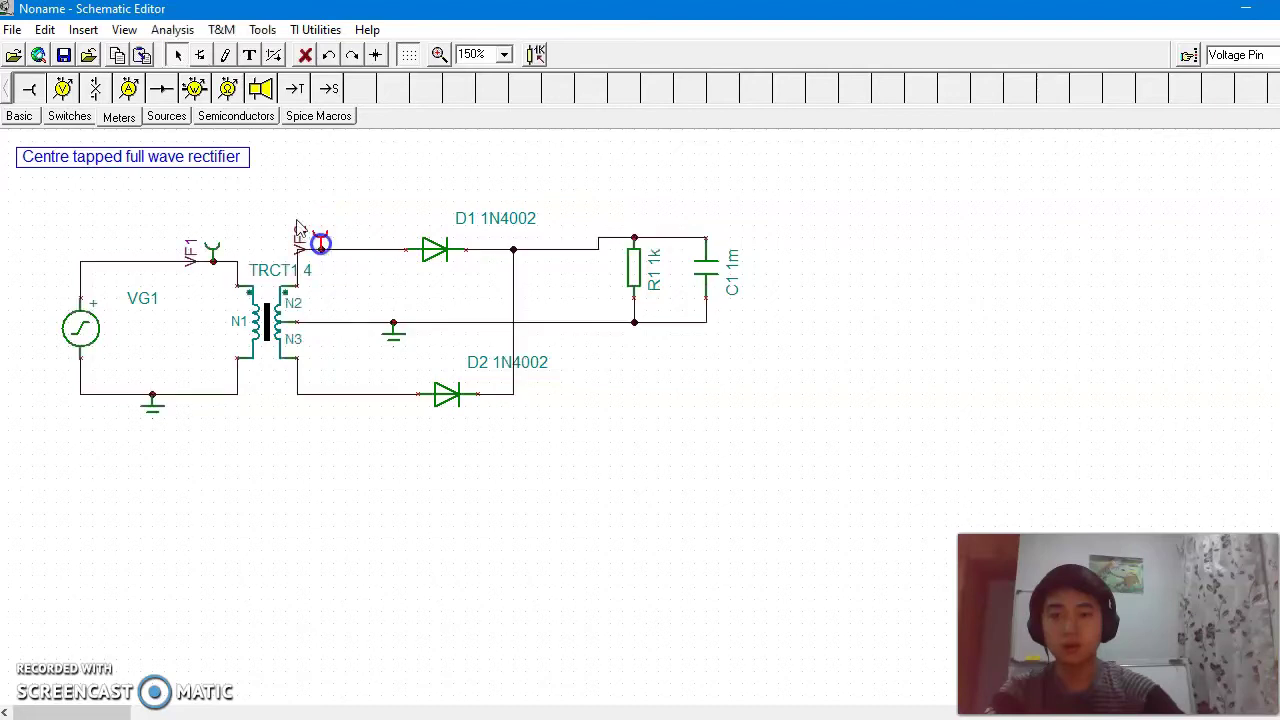
{"action": "left_click", "coordinate": [25, 89]}
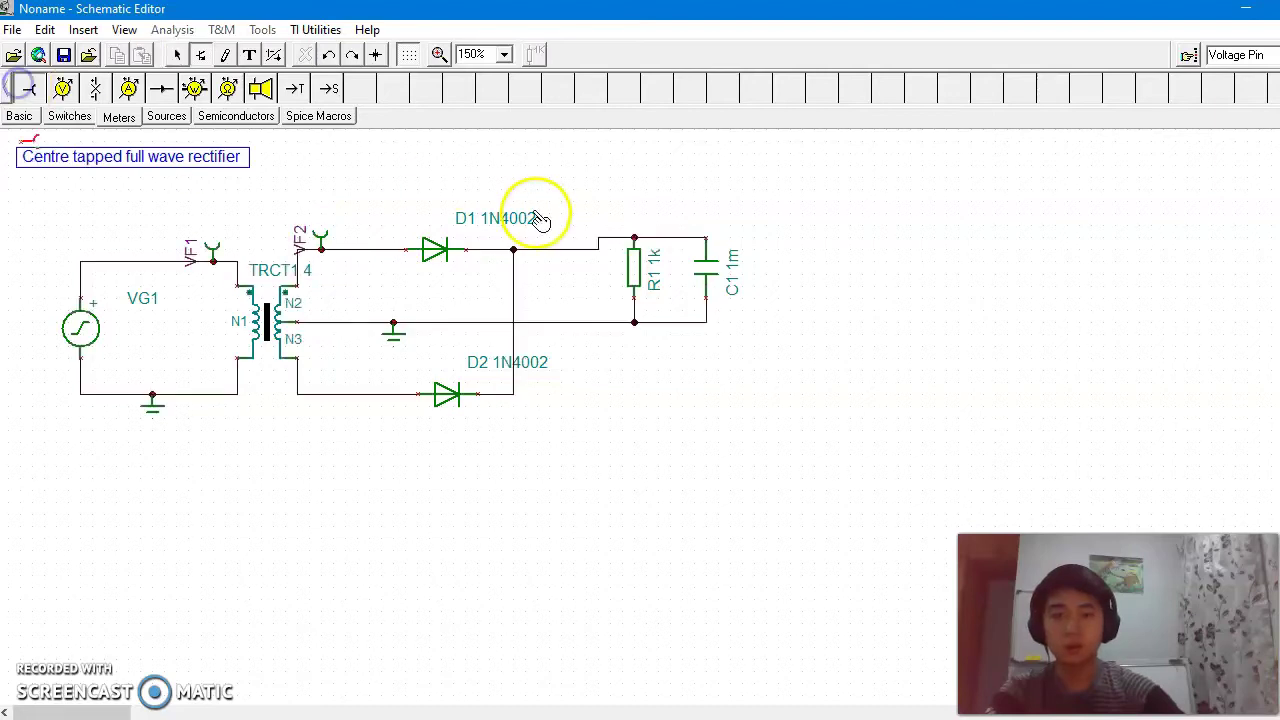
{"action": "left_click", "coordinate": [576, 247]}
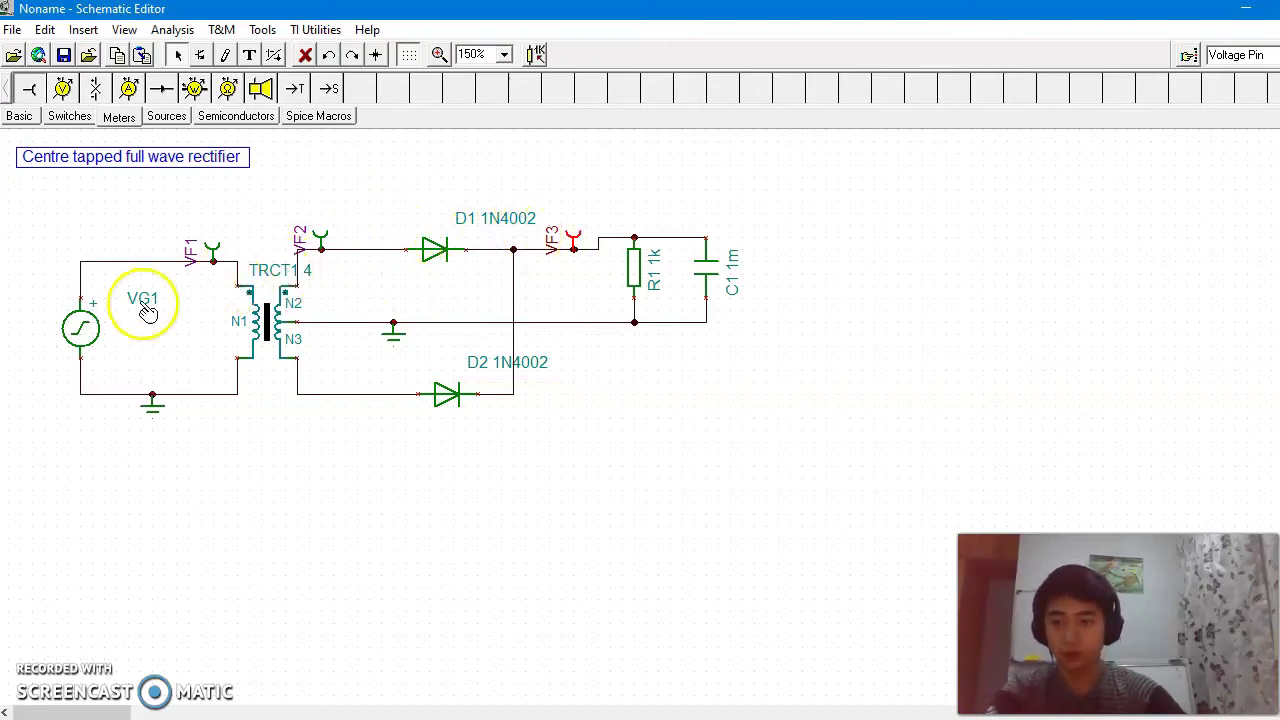
Set generator VG1's signal to a sine wave.
{"action": "double_click", "coordinate": [64, 340]}
{"action": "left_click", "coordinate": [724, 340]}
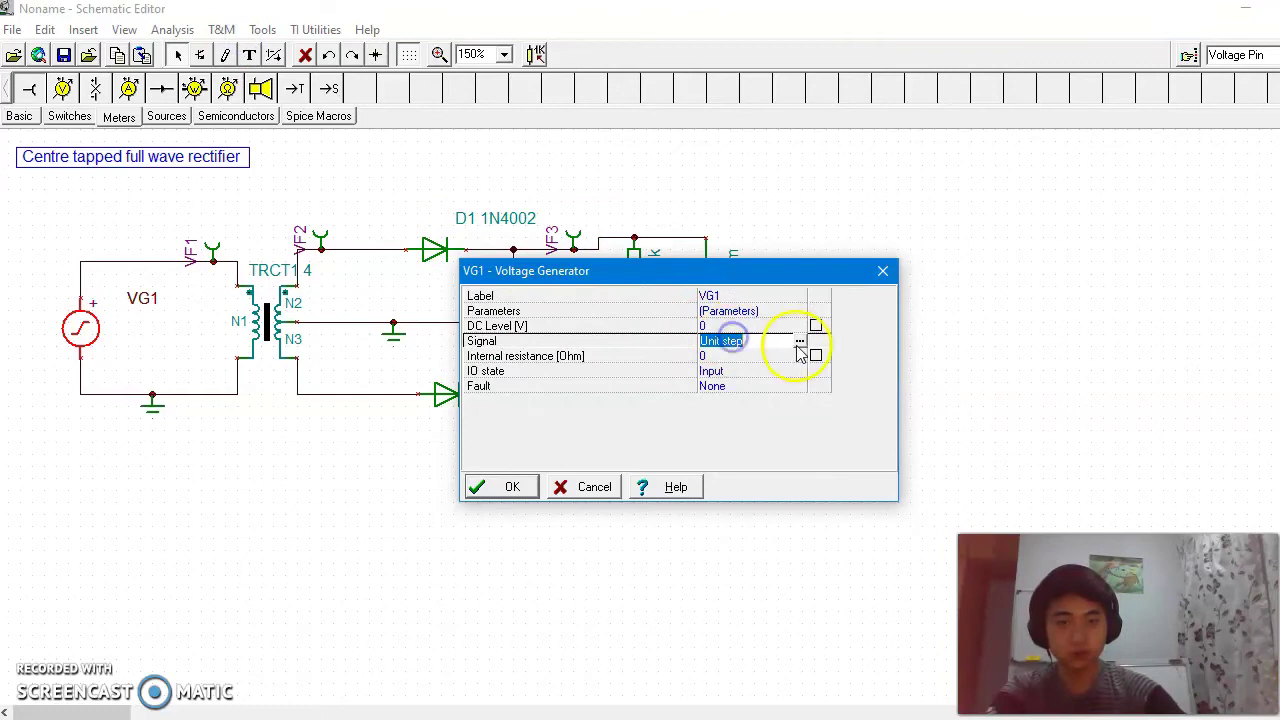
{"action": "left_click", "coordinate": [801, 342]}
{"action": "left_click", "coordinate": [560, 287]}
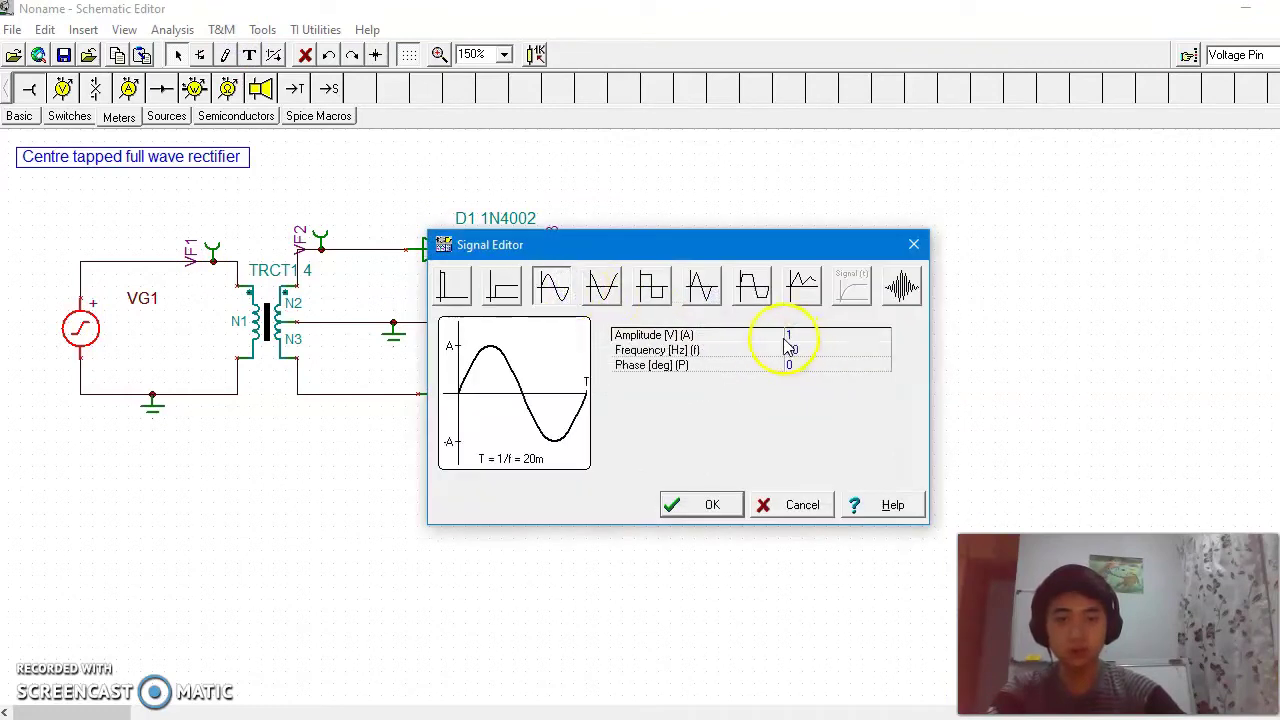
{"action": "left_click", "coordinate": [720, 505]}
{"action": "left_click", "coordinate": [522, 486]}
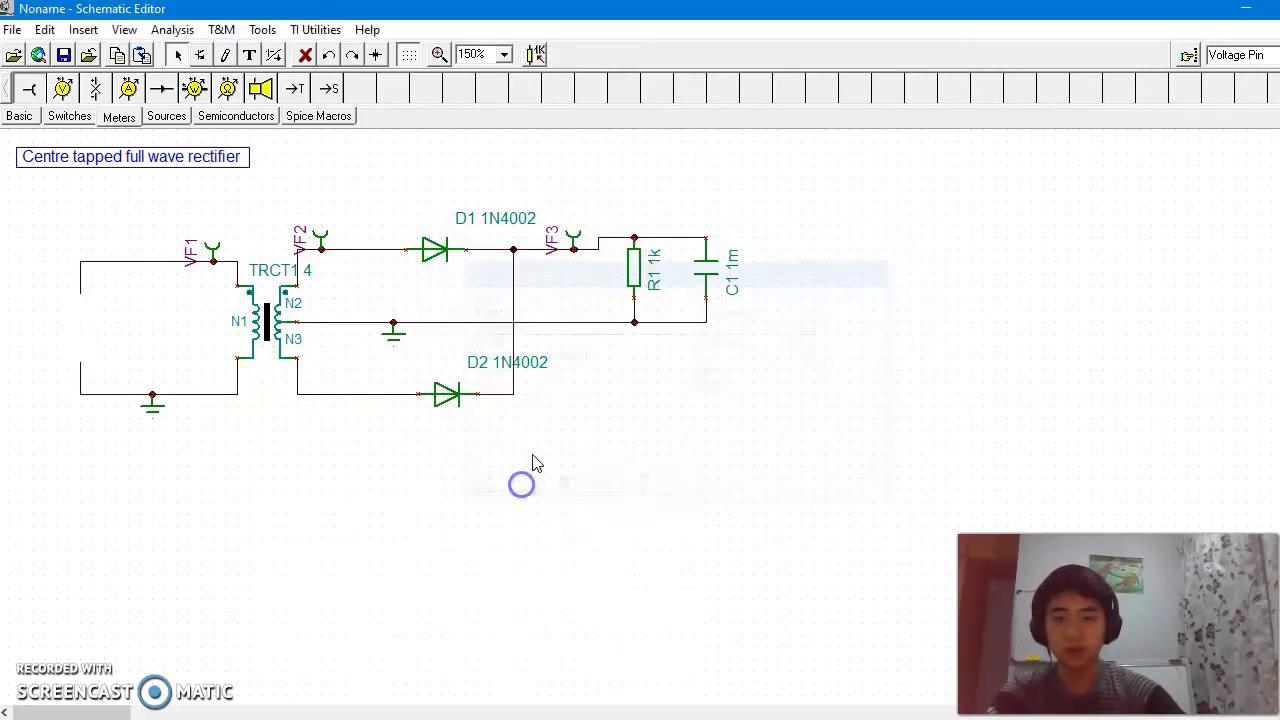
Change C1 to 1u and the transformer TRCT1 ratio to 2.
{"action": "double_click", "coordinate": [707, 268]}
{"action": "key", "text": "Return"}
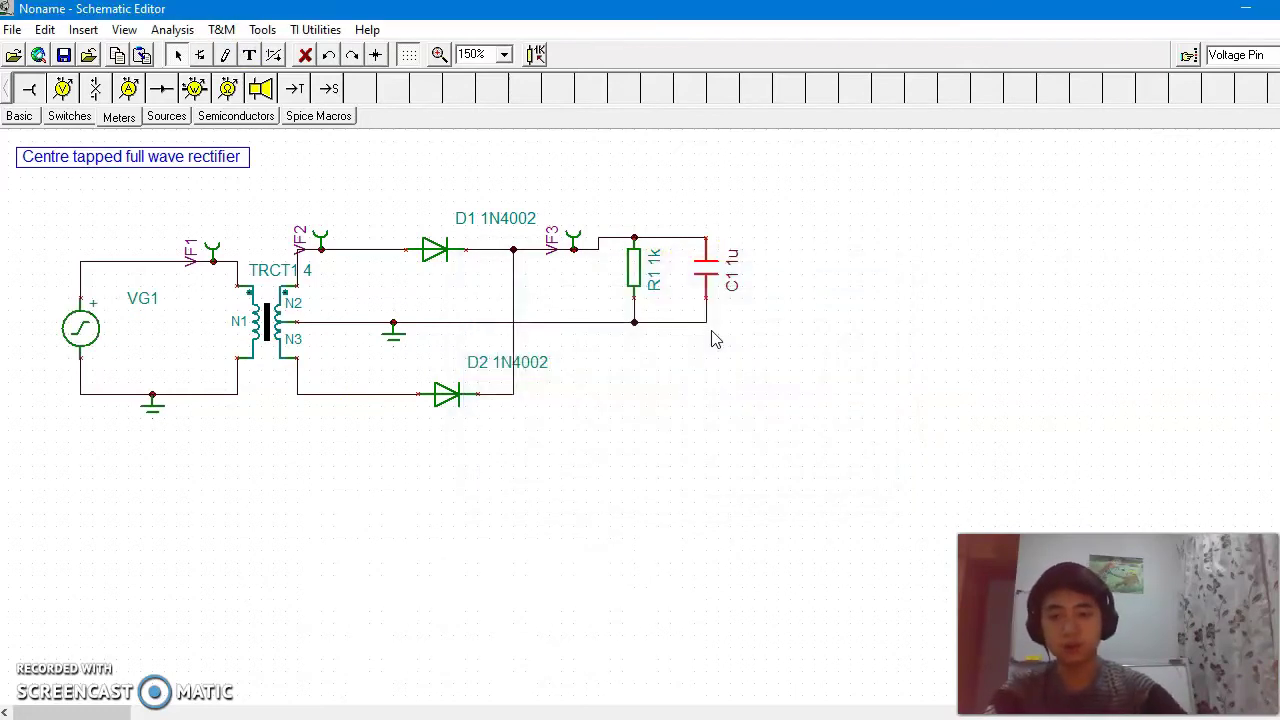
{"action": "left_click", "coordinate": [262, 311]}
{"action": "double_click", "coordinate": [262, 311]}
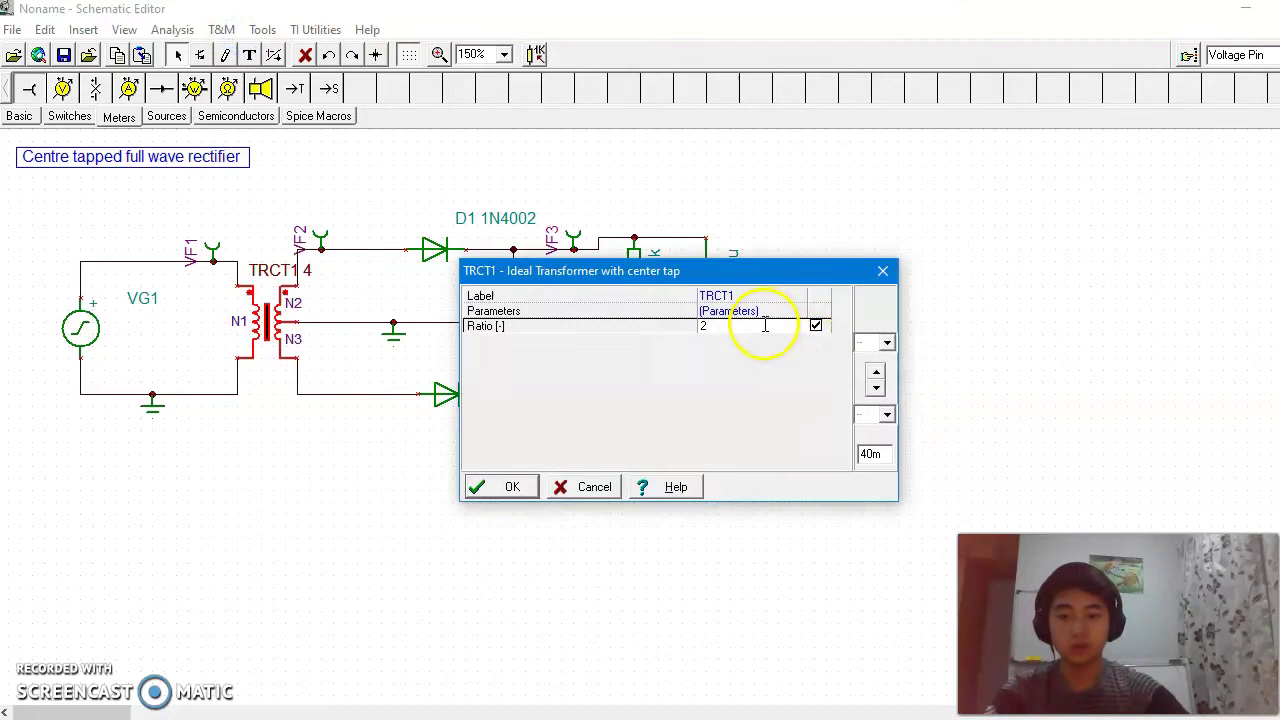
{"action": "key", "text": "Return"}
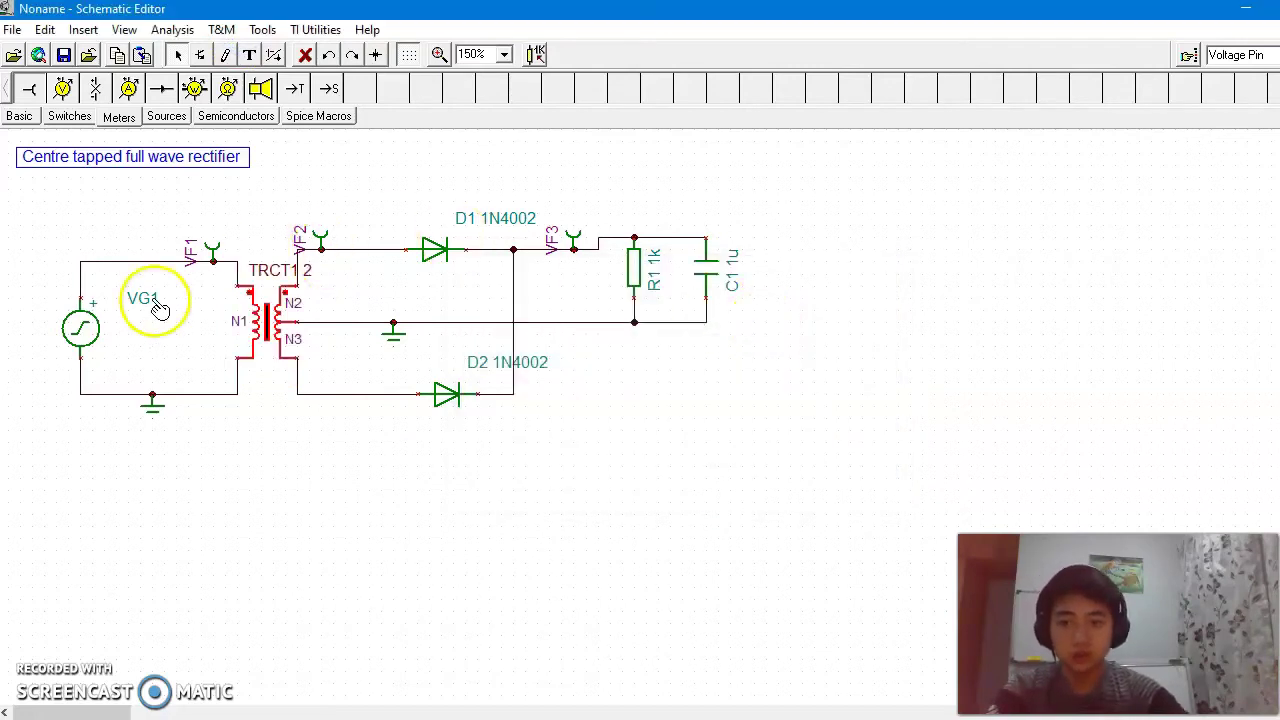
{"action": "left_click", "coordinate": [383, 452]}
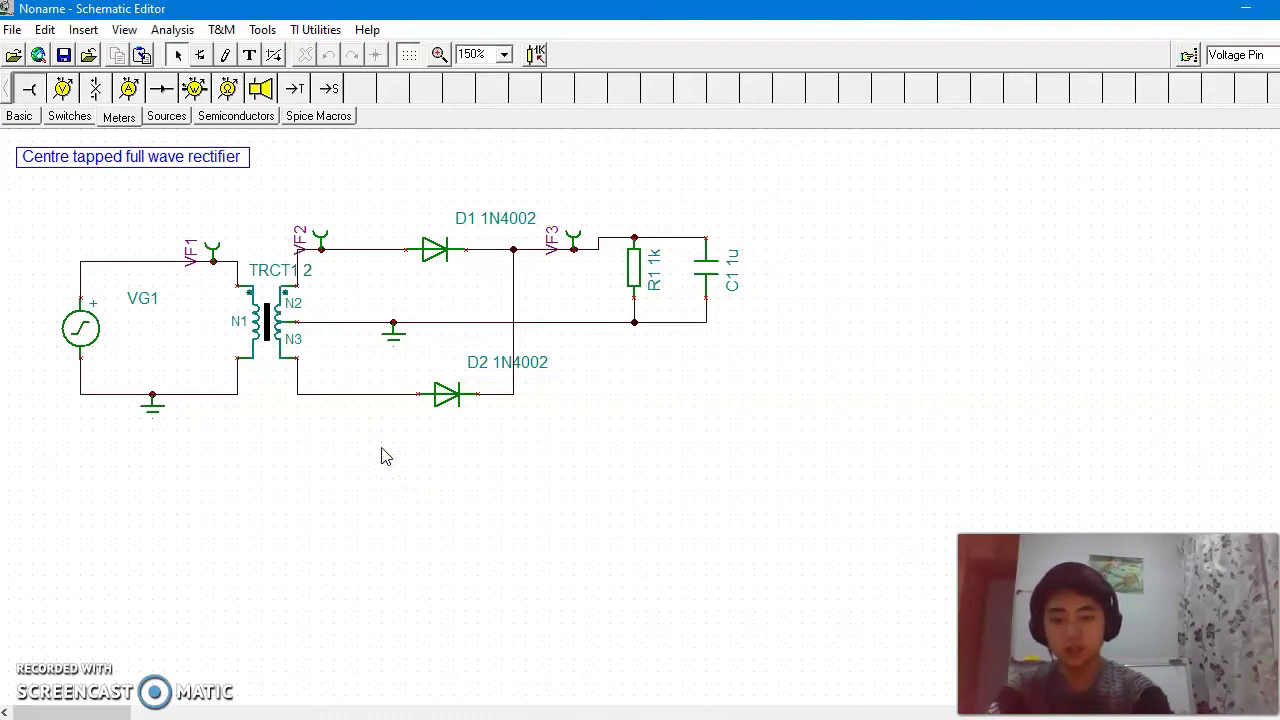
Run a transient analysis showing the ±1 V input and the rectified output.
{"action": "key", "text": "alt+a"}
{"action": "key", "text": "t"}
{"action": "key", "text": "Return"}
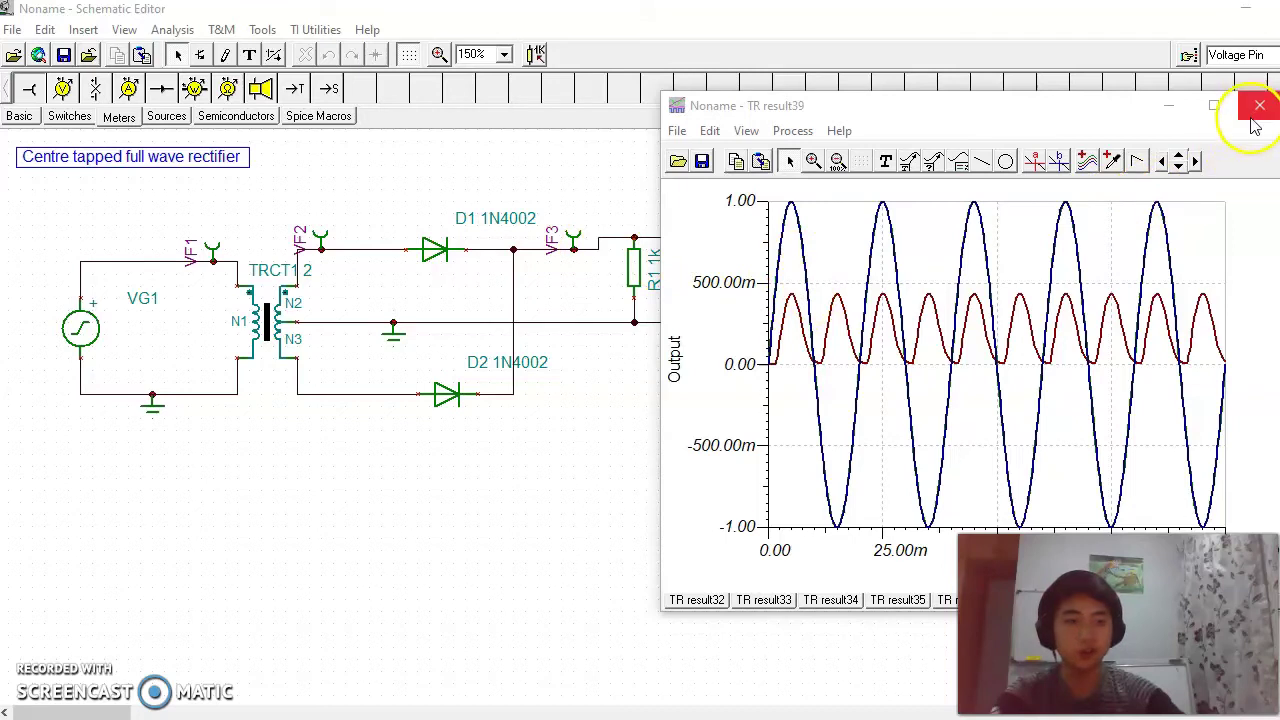
Set TRCT1's ratio to 4 and rerun the transient analysis, giving a ±2 V secondary.
{"action": "left_click", "coordinate": [1257, 106]}
{"action": "double_click", "coordinate": [284, 322]}
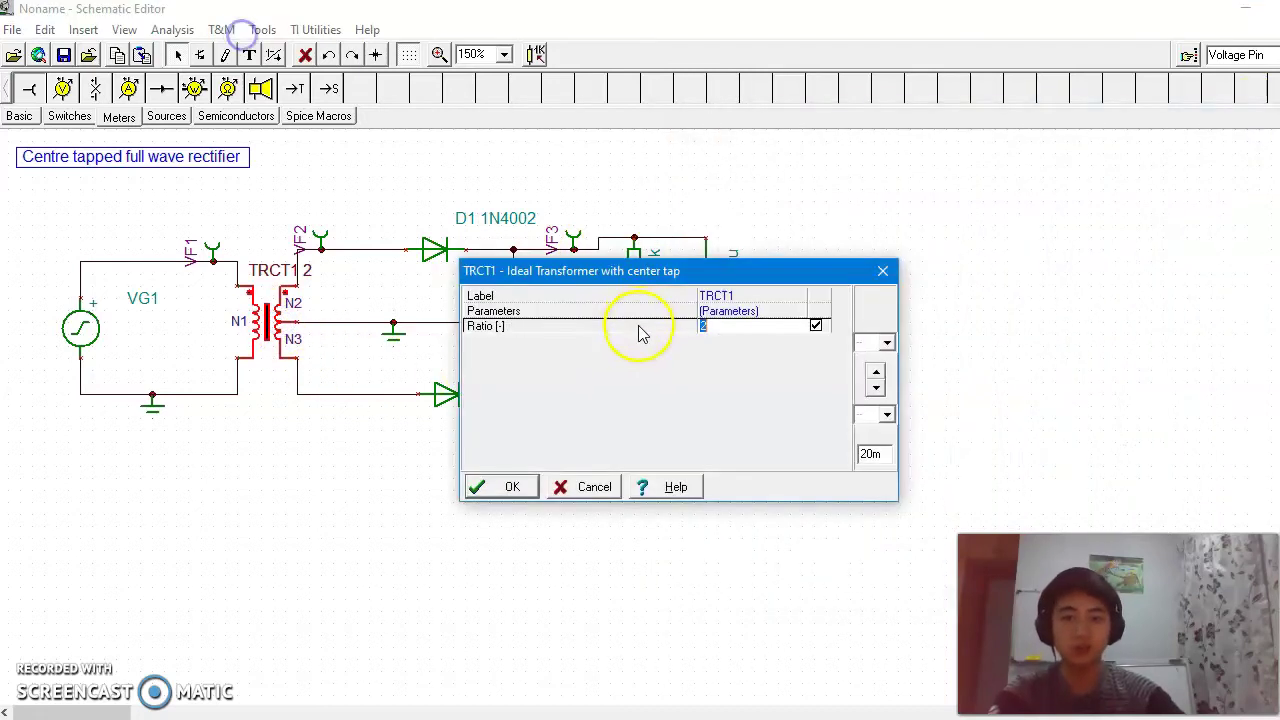
{"action": "key", "text": "Return"}
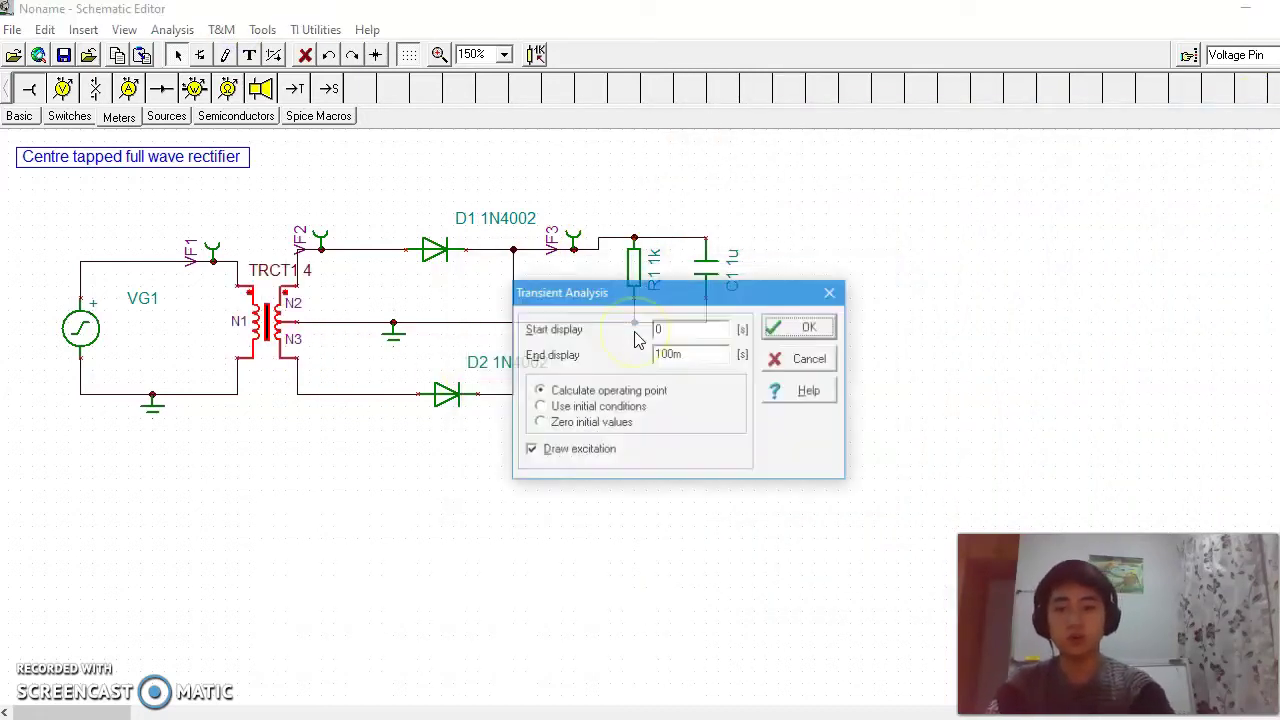
{"action": "key", "text": "Return"}
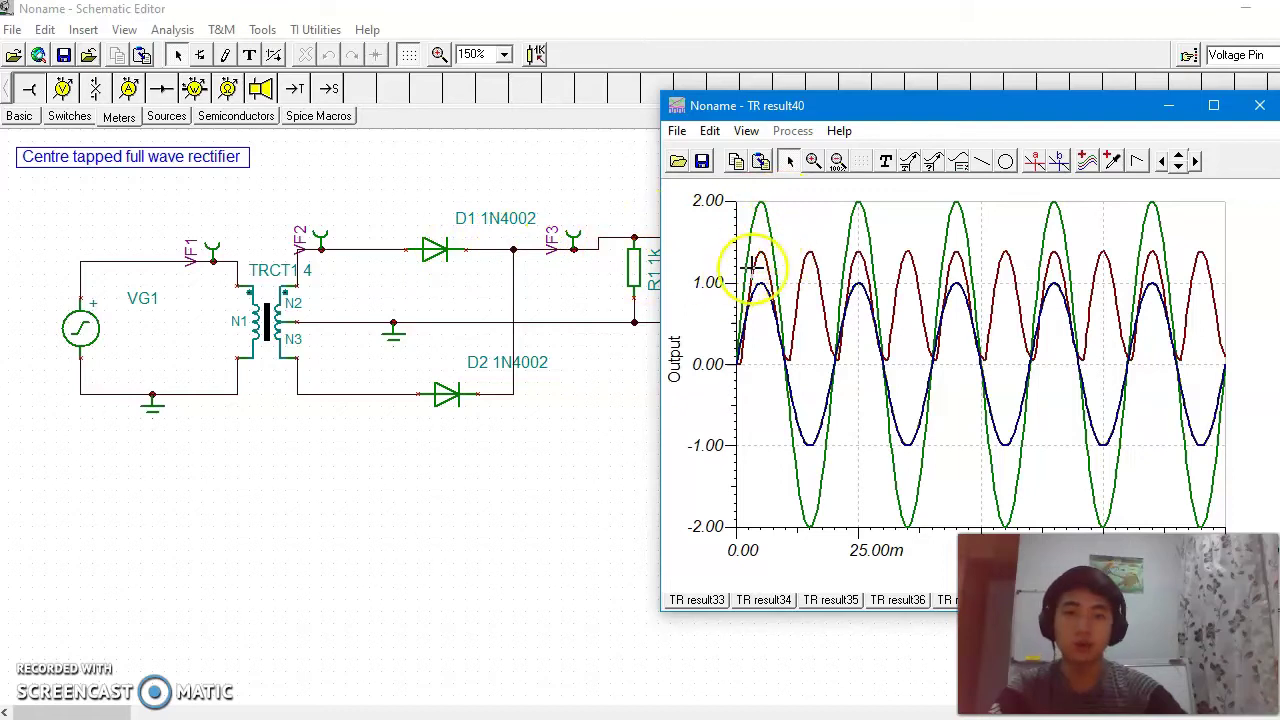
Try C1 at 10u and then 100u, rerunning the transient simulation.
{"action": "left_click", "coordinate": [1259, 105]}
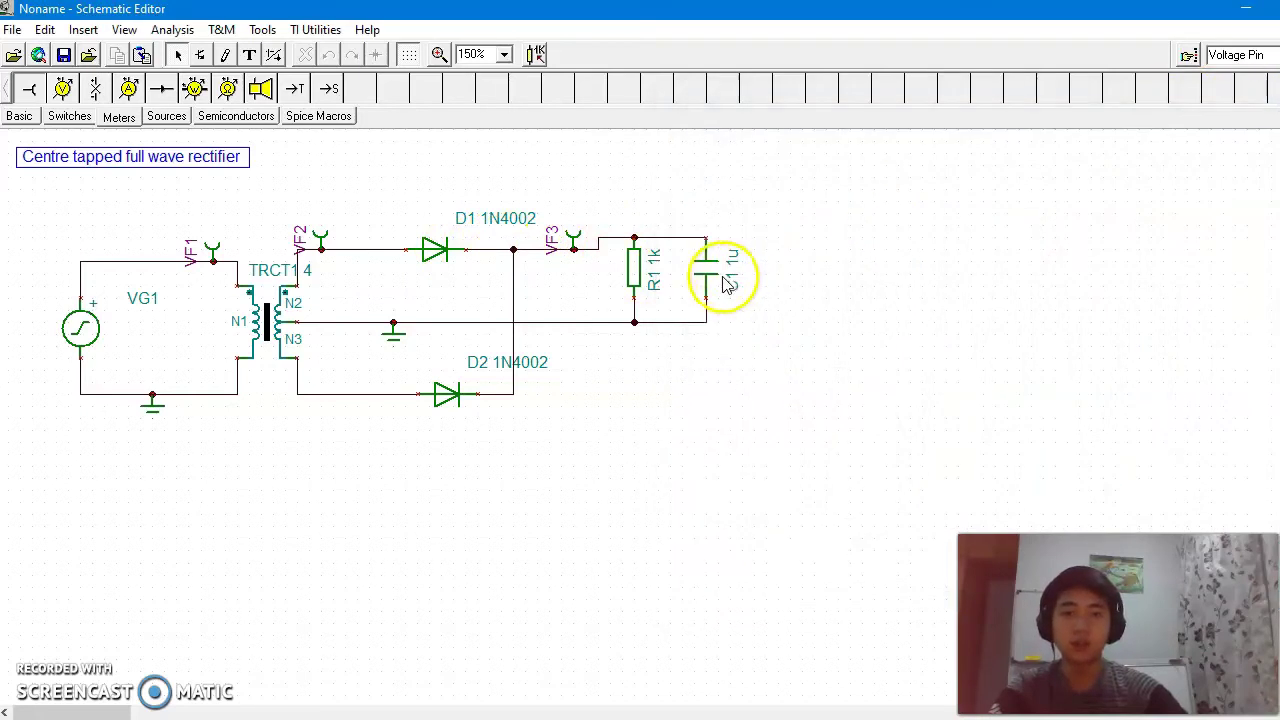
{"action": "left_click", "coordinate": [716, 278]}
{"action": "double_click", "coordinate": [716, 278]}
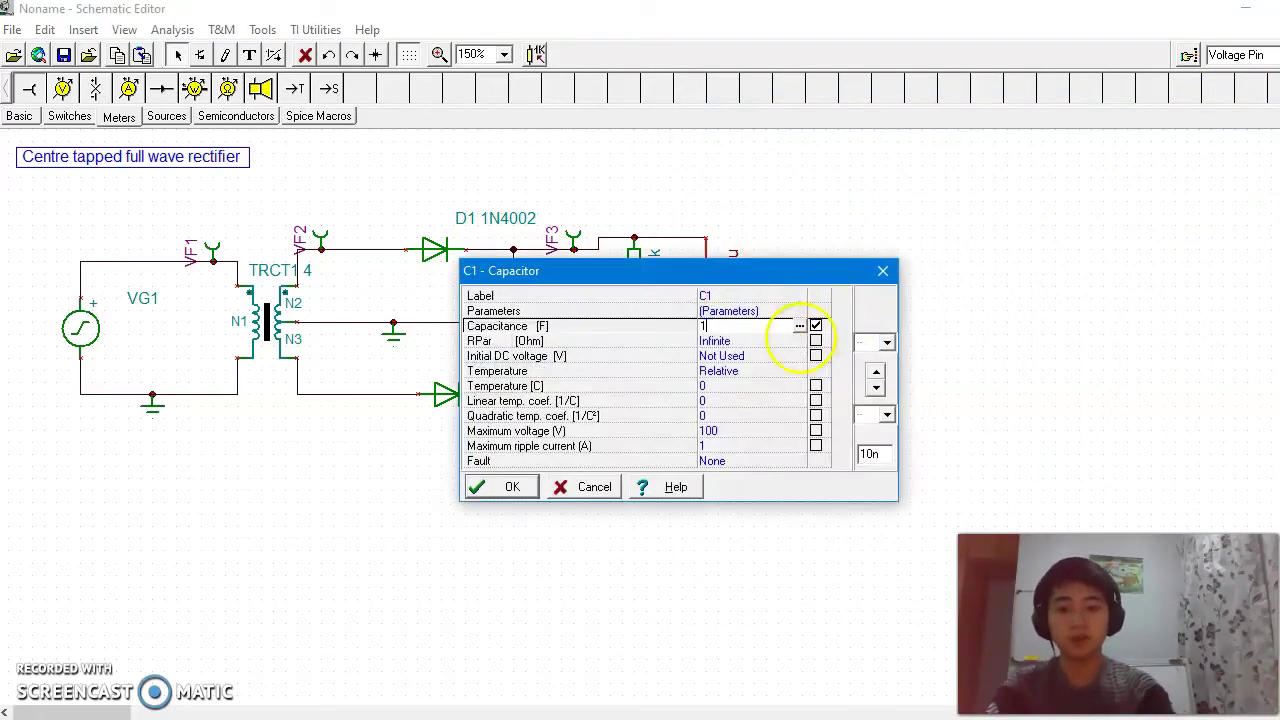
{"action": "type", "text": "10u"}
{"action": "key", "text": "Return"}
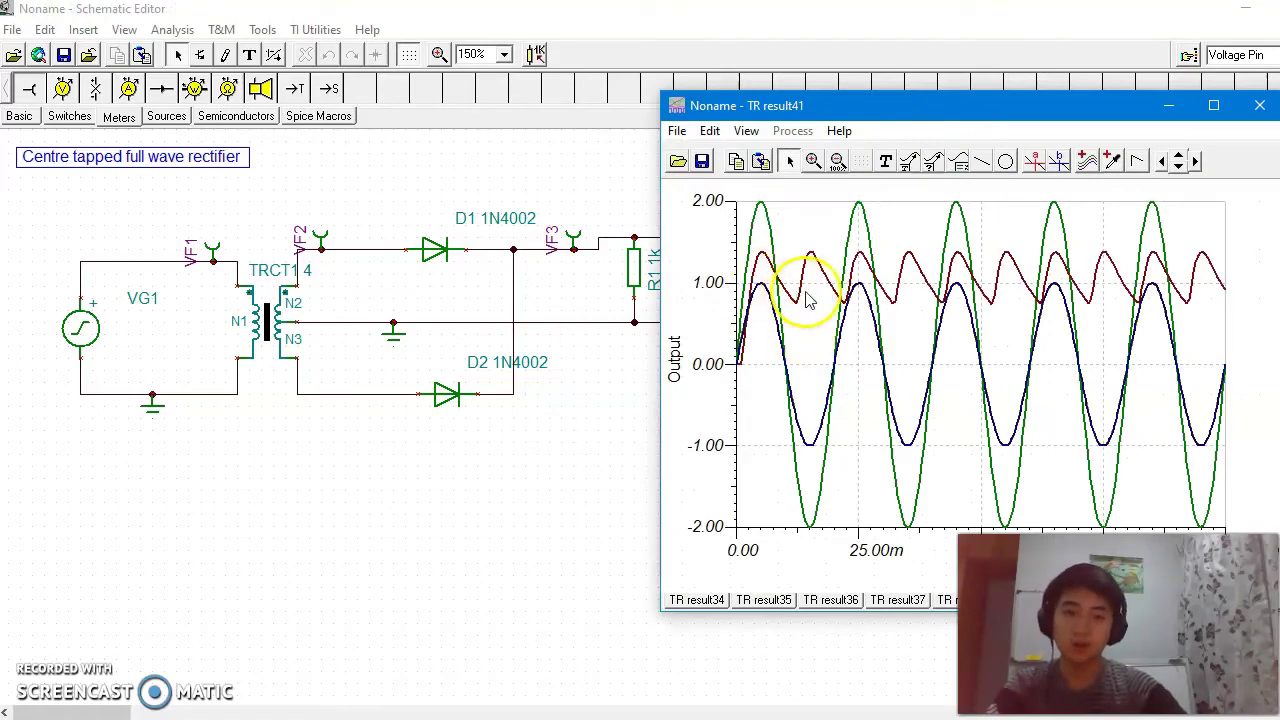
{"action": "left_click", "coordinate": [1258, 107]}
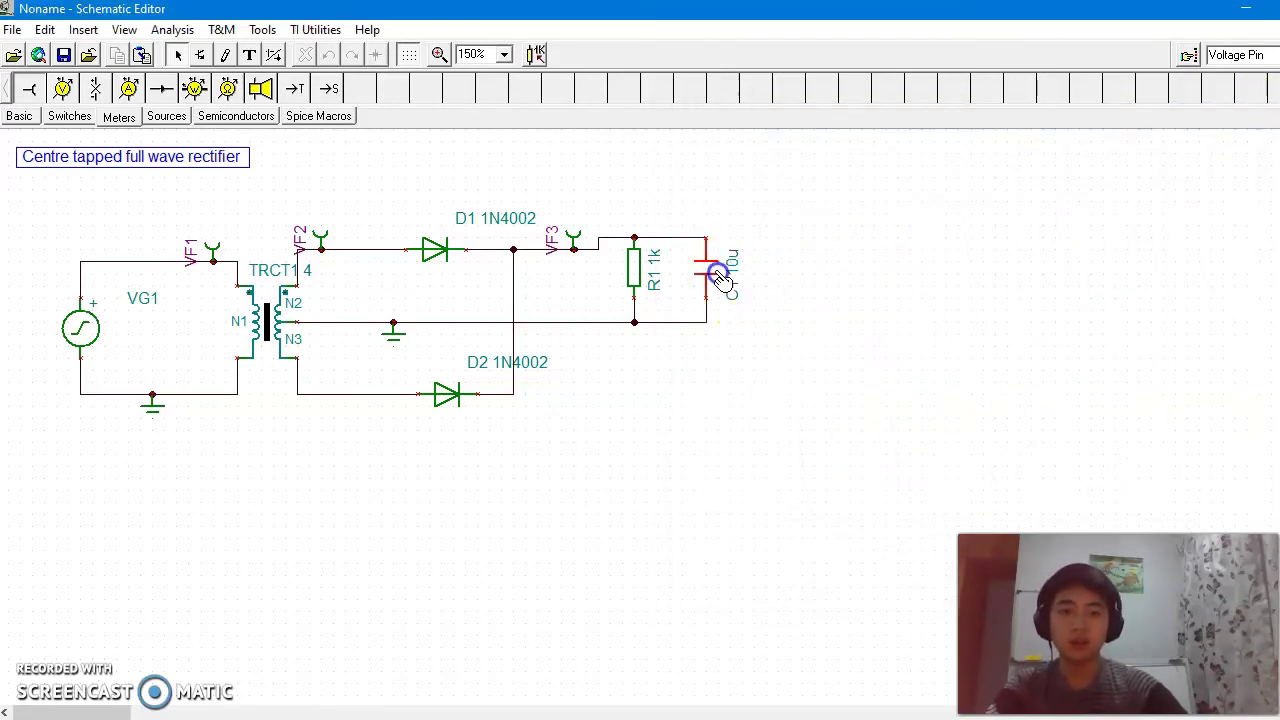
{"action": "double_click", "coordinate": [720, 265]}
{"action": "key", "text": "Return"}
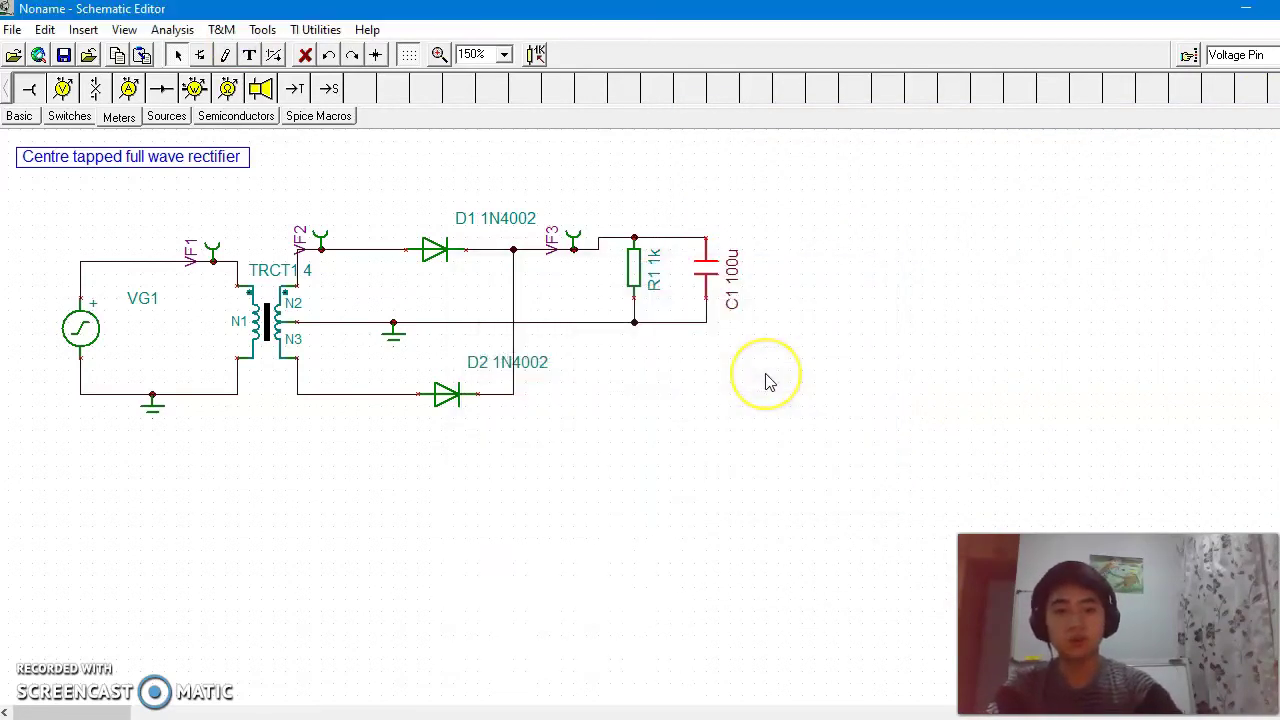
{"action": "key", "text": "F9"}
{"action": "key", "text": "Return"}
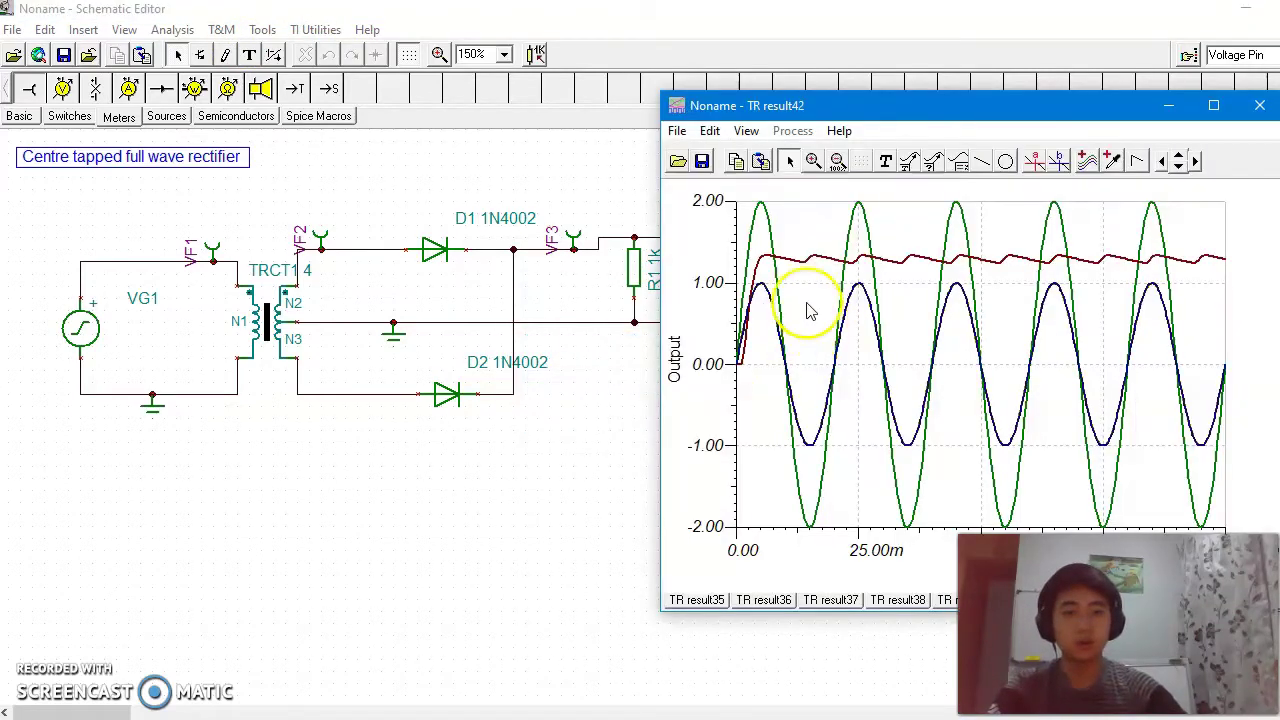
Set C1 to 1m, rerun the transient analysis and read the flat 1.29 V output with a cursor.
{"action": "left_click", "coordinate": [1259, 105]}
{"action": "double_click", "coordinate": [727, 277]}
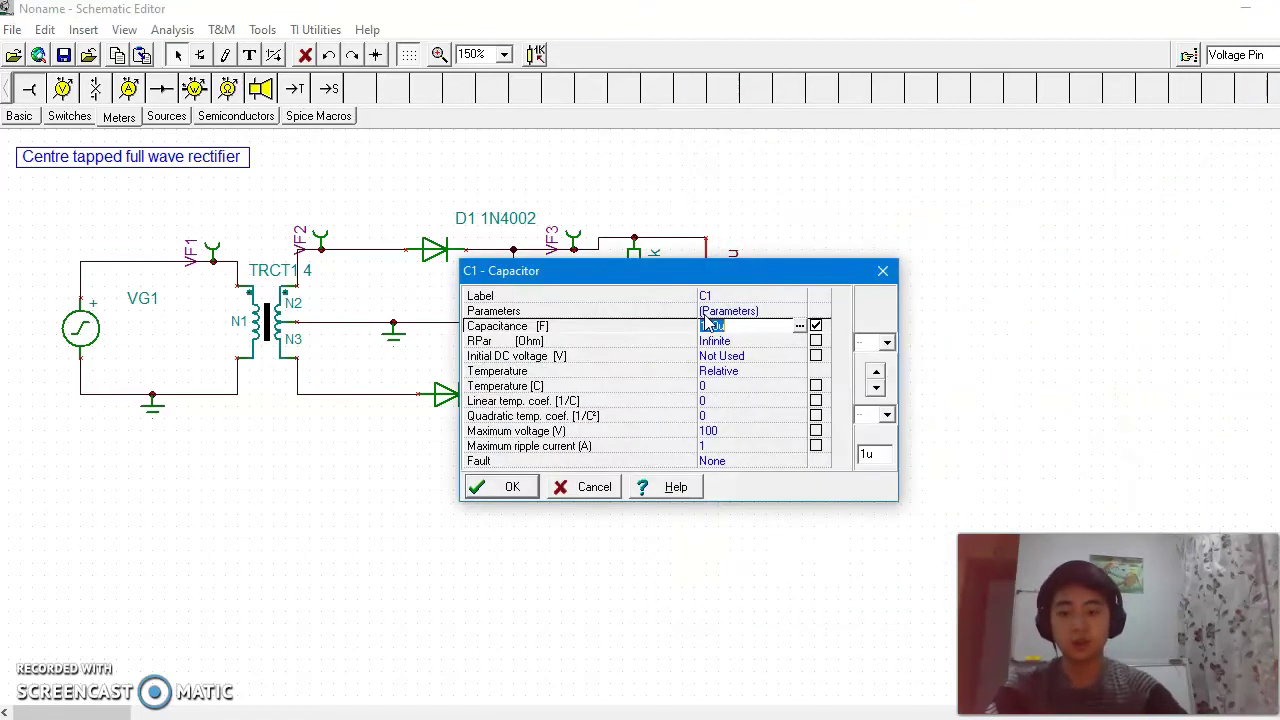
{"action": "key", "text": "Return"}
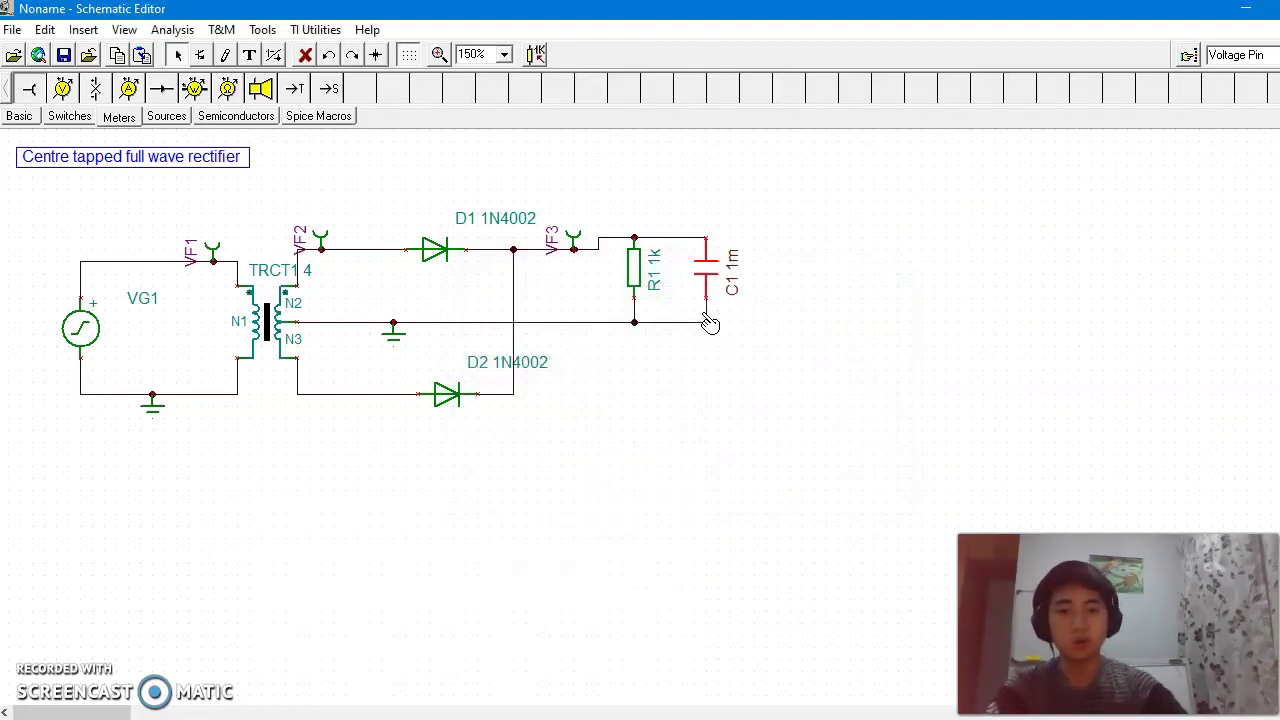
{"action": "key", "text": "F9"}
{"action": "key", "text": "Return"}
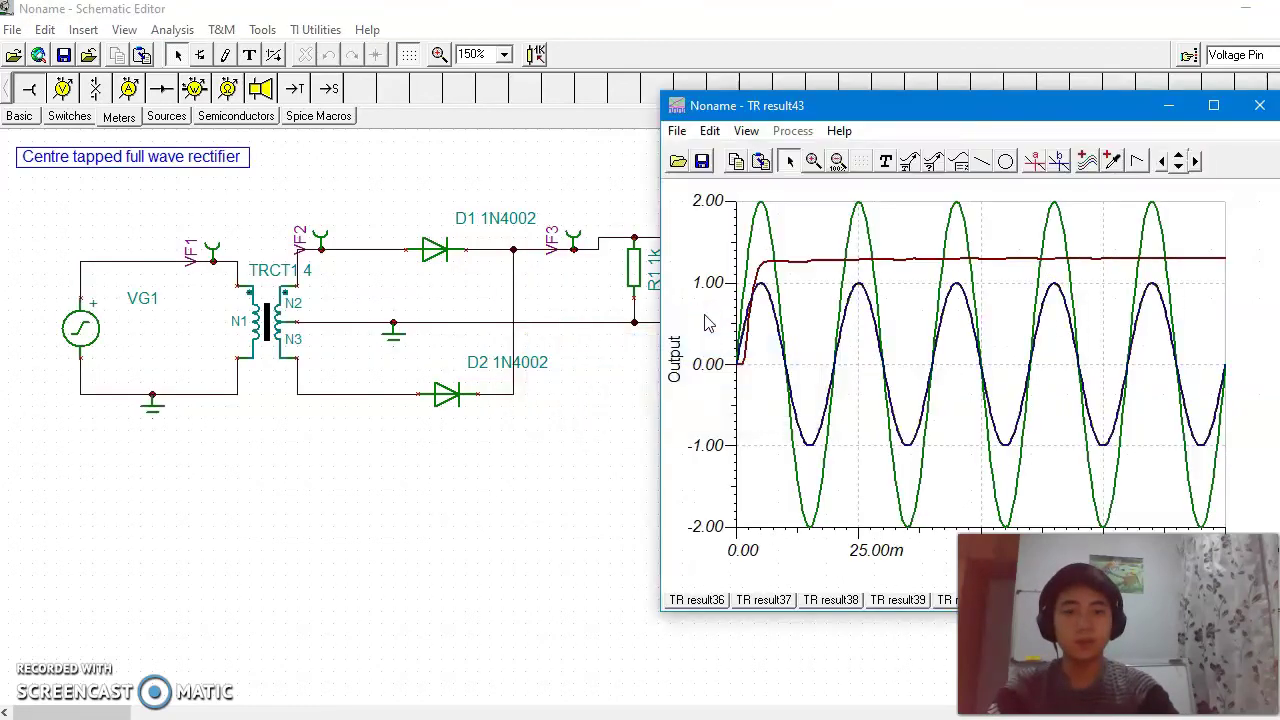
{"action": "left_click", "coordinate": [794, 270]}
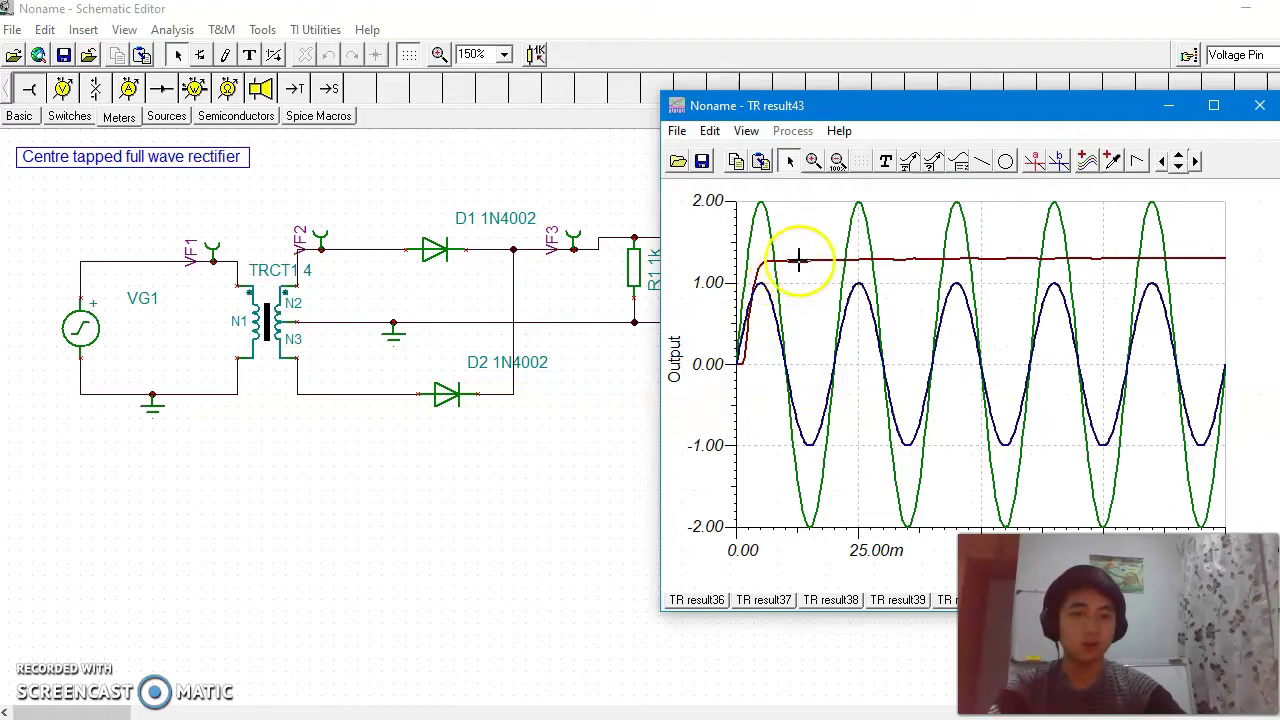
{"action": "left_click", "coordinate": [1045, 163]}
{"action": "left_click", "coordinate": [908, 260]}
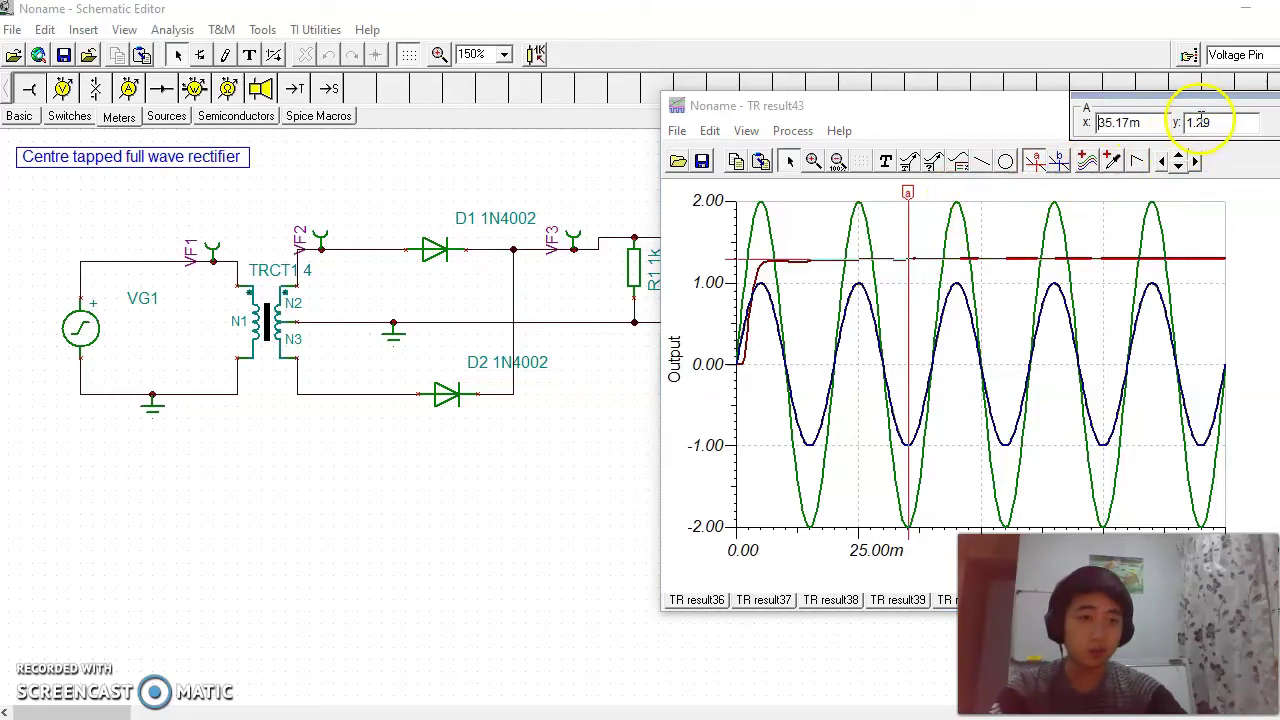
{"action": "left_click", "coordinate": [1046, 120]}
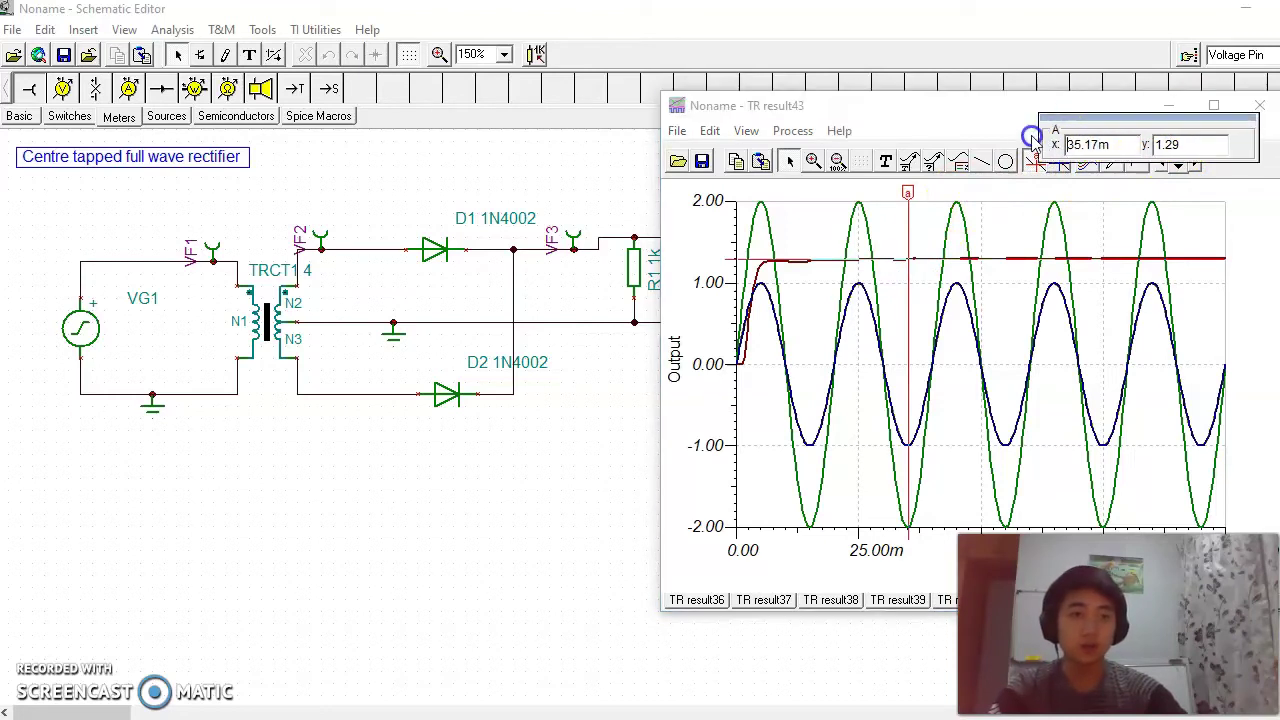
Place voltage generator VG1 and an ideal transformer TR1 beside it.
{"action": "left_click", "coordinate": [1253, 107]}
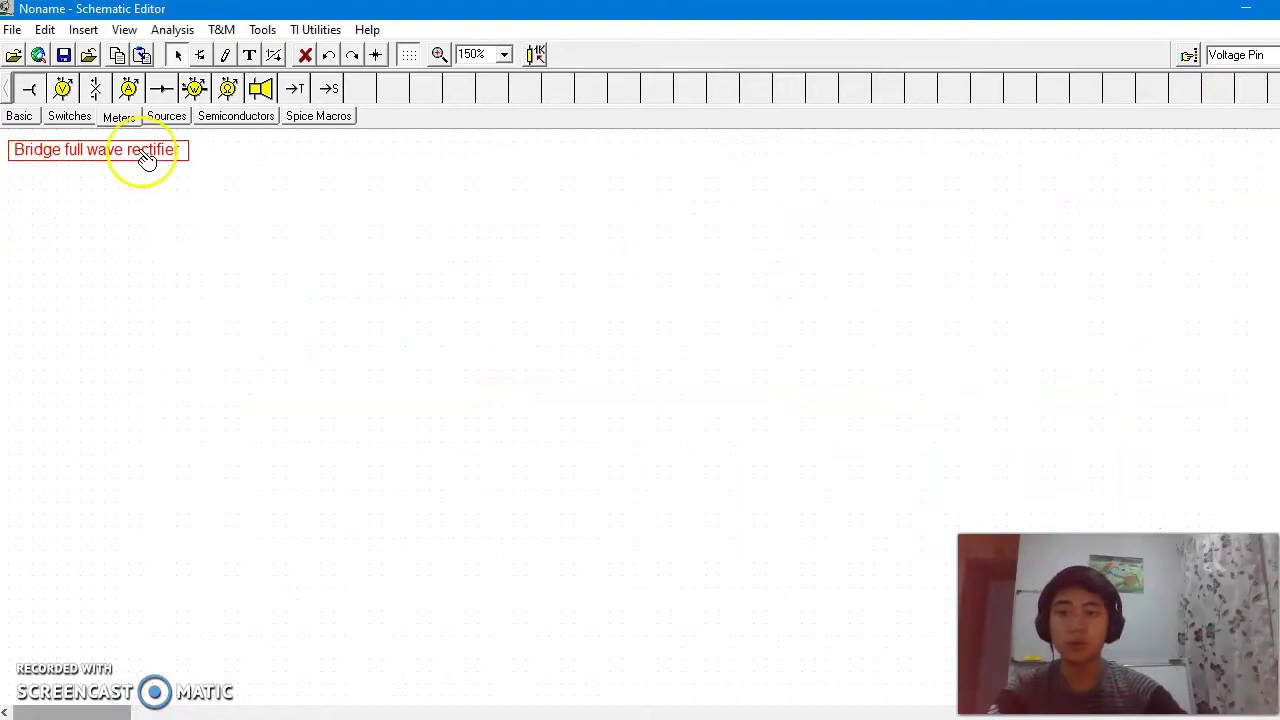
{"action": "left_click", "coordinate": [19, 116]}
{"action": "left_click", "coordinate": [130, 89]}
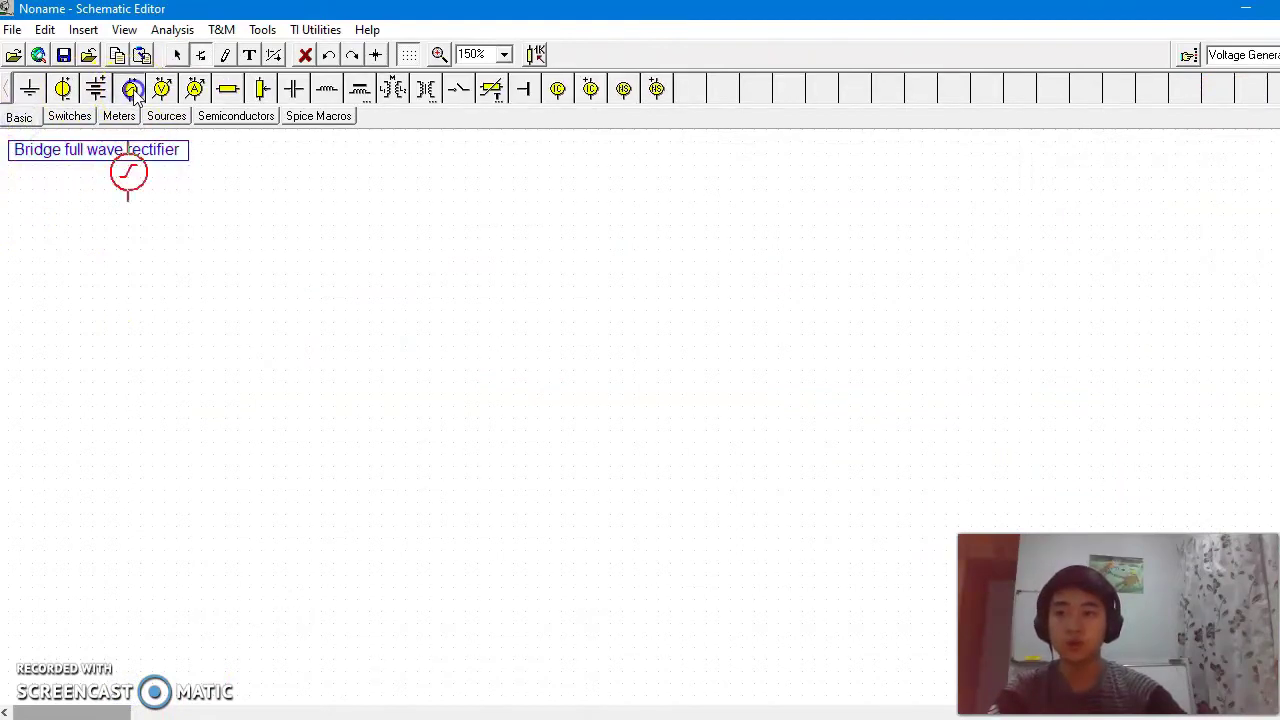
{"action": "left_click", "coordinate": [80, 302]}
{"action": "left_click", "coordinate": [426, 89]}
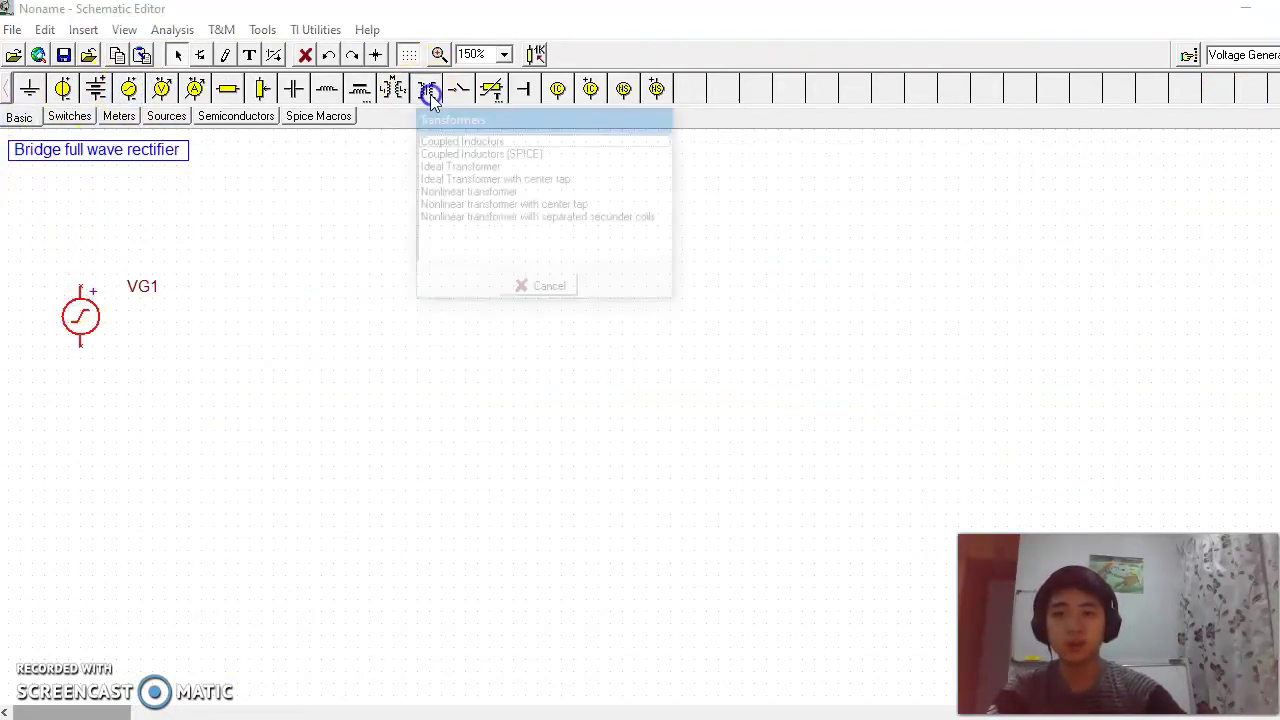
{"action": "double_click", "coordinate": [495, 168]}
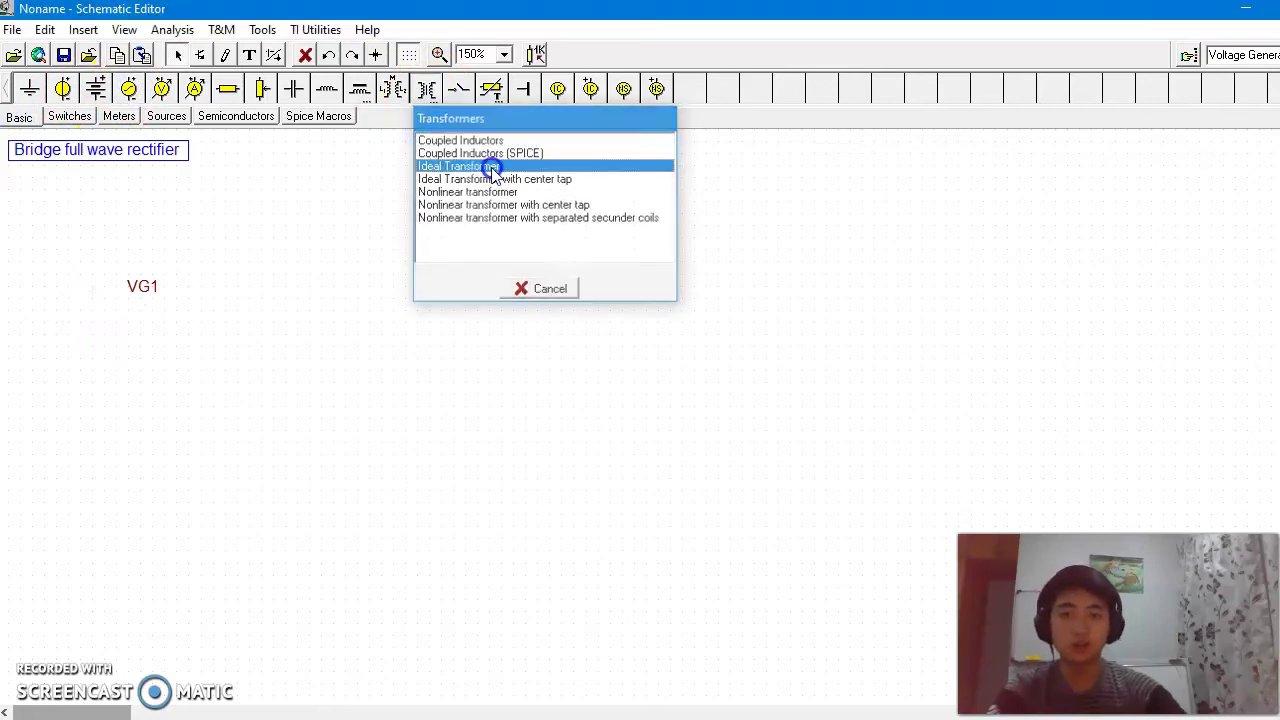
{"action": "left_click", "coordinate": [223, 287]}
Wire VG1's top and bottom terminals to TR1's N1 primary pins.
{"action": "left_click", "coordinate": [87, 284]}
{"action": "left_click_drag", "start_coordinate": [84, 286], "coordinate": [82, 242]}
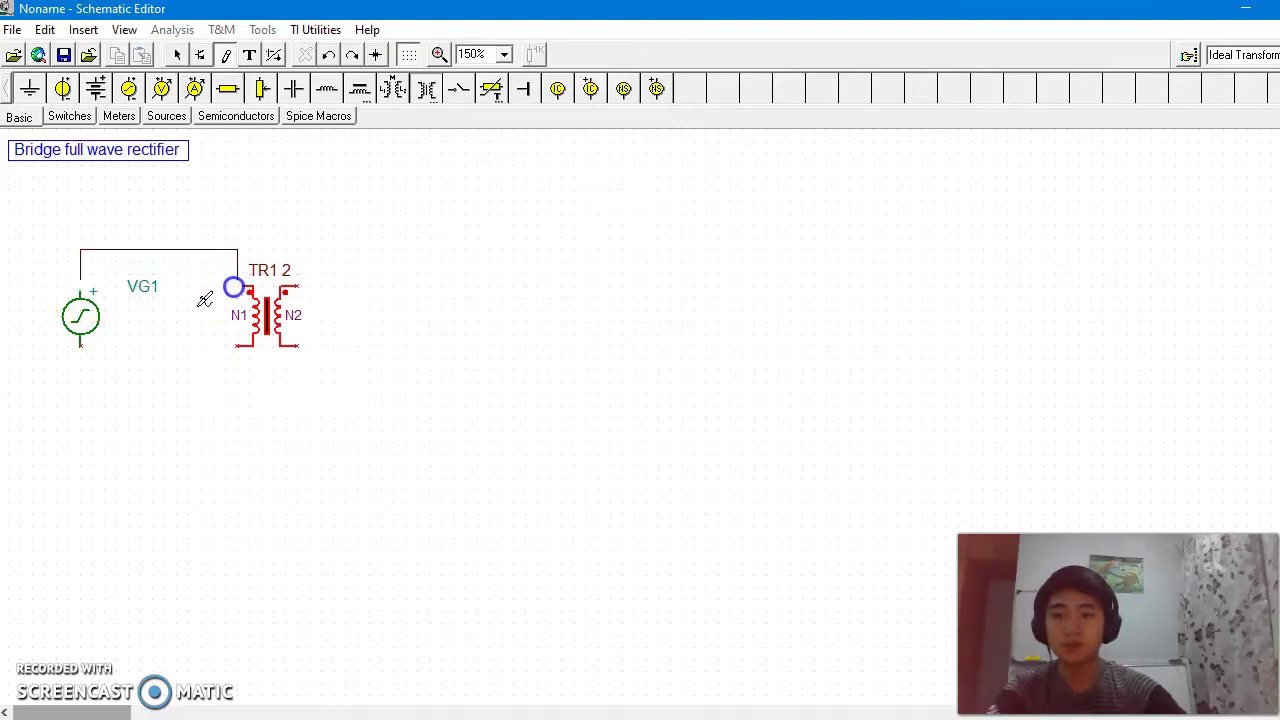
{"action": "left_click_drag", "start_coordinate": [204, 300], "coordinate": [210, 296]}
{"action": "left_click_drag", "start_coordinate": [86, 343], "coordinate": [84, 378]}
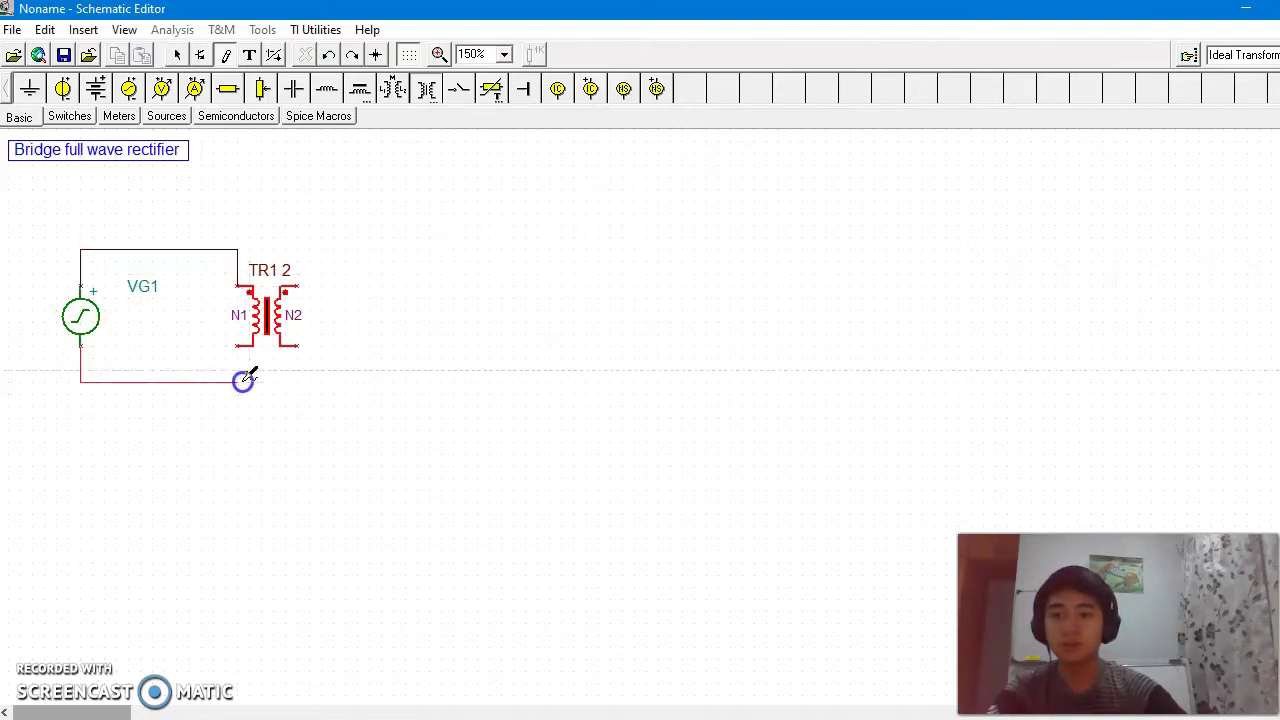
{"action": "left_click_drag", "start_coordinate": [242, 346], "coordinate": [238, 347]}
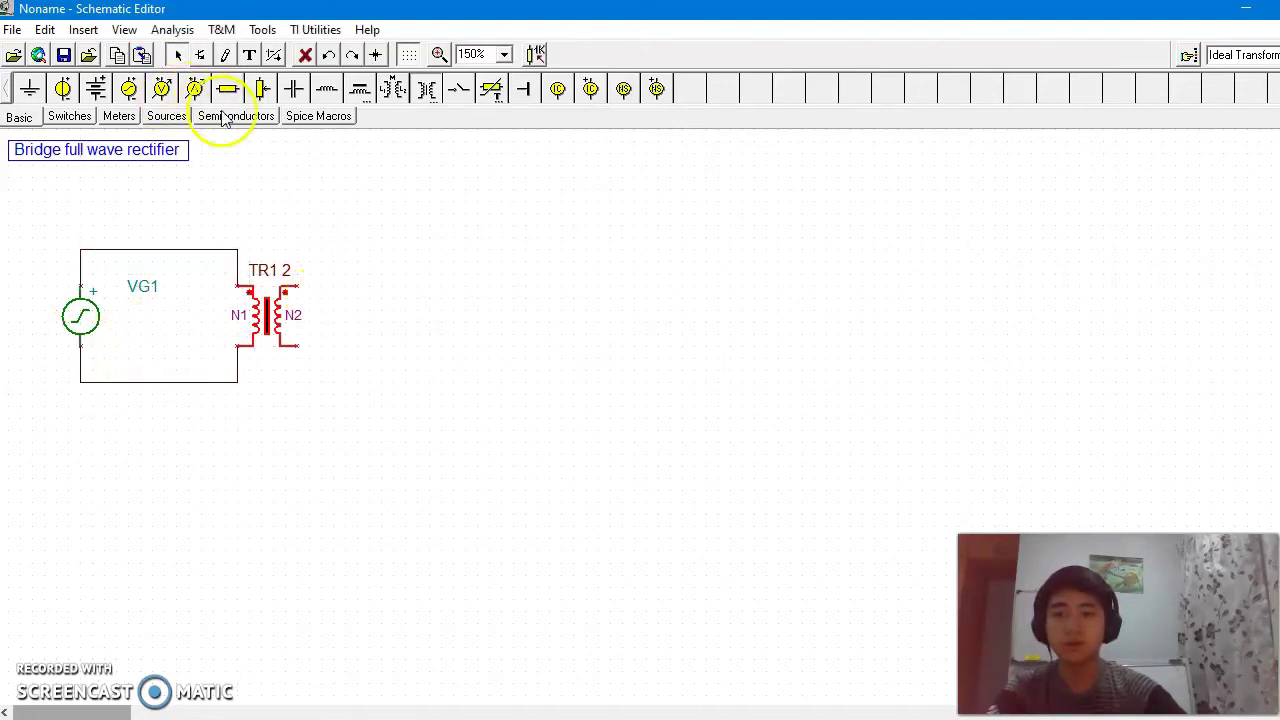
Place four 1N4002 diodes D1–D4 in two rows of two.
{"action": "left_click", "coordinate": [168, 117]}
{"action": "left_click", "coordinate": [222, 117]}
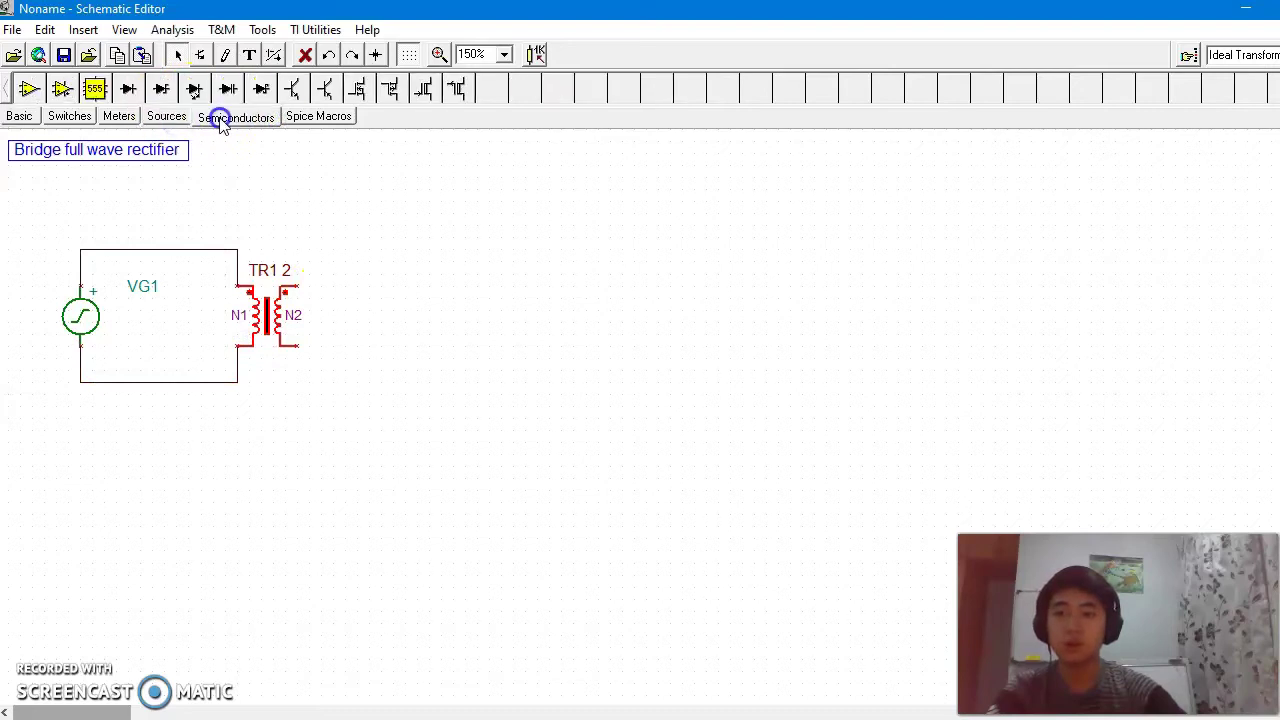
{"action": "left_click", "coordinate": [128, 89]}
{"action": "left_click", "coordinate": [437, 262]}
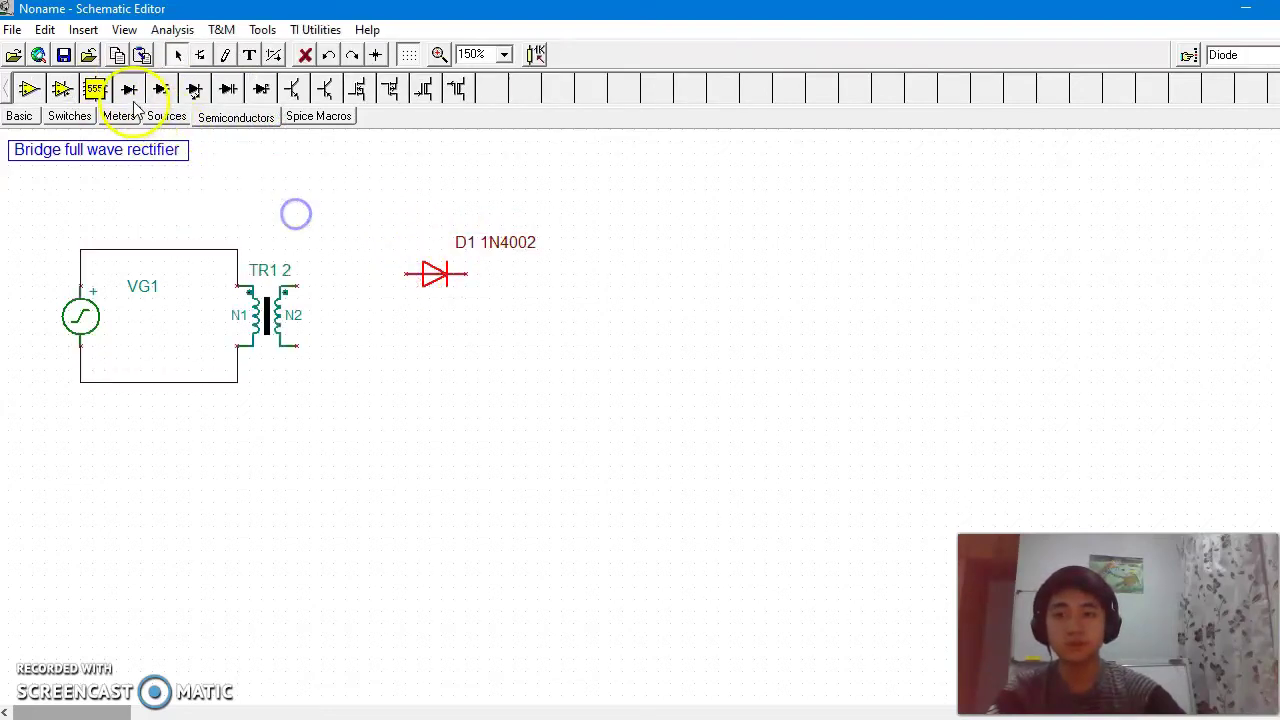
{"action": "left_click_drag", "start_coordinate": [437, 270], "coordinate": [562, 280]}
{"action": "left_click", "coordinate": [562, 280]}
{"action": "left_click", "coordinate": [128, 89]}
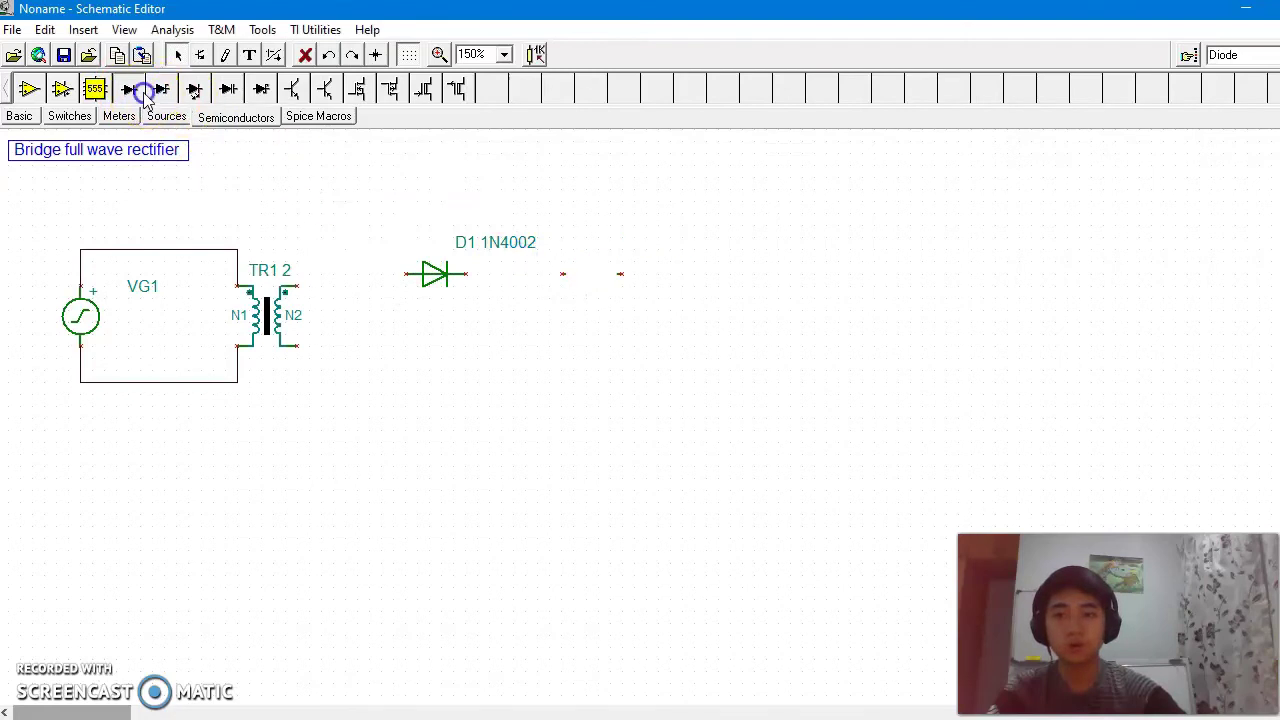
{"action": "left_click", "coordinate": [418, 342]}
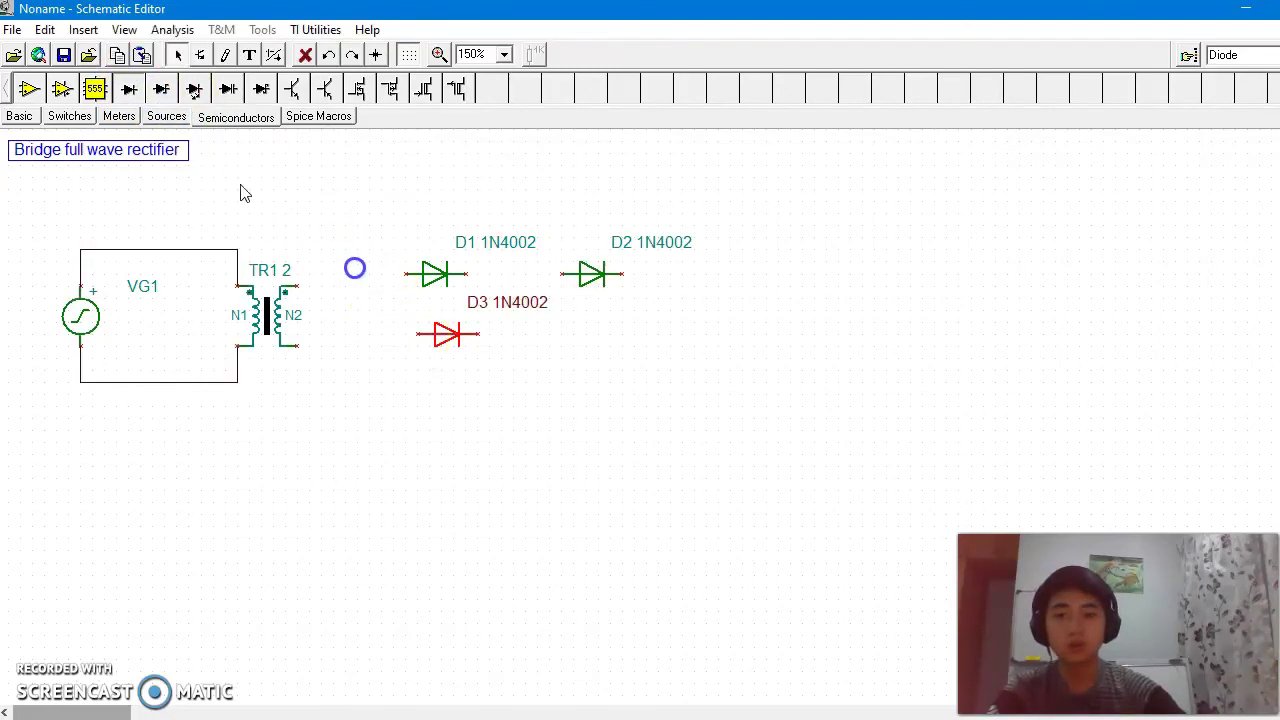
{"action": "left_click", "coordinate": [128, 89]}
{"action": "left_click", "coordinate": [578, 342]}
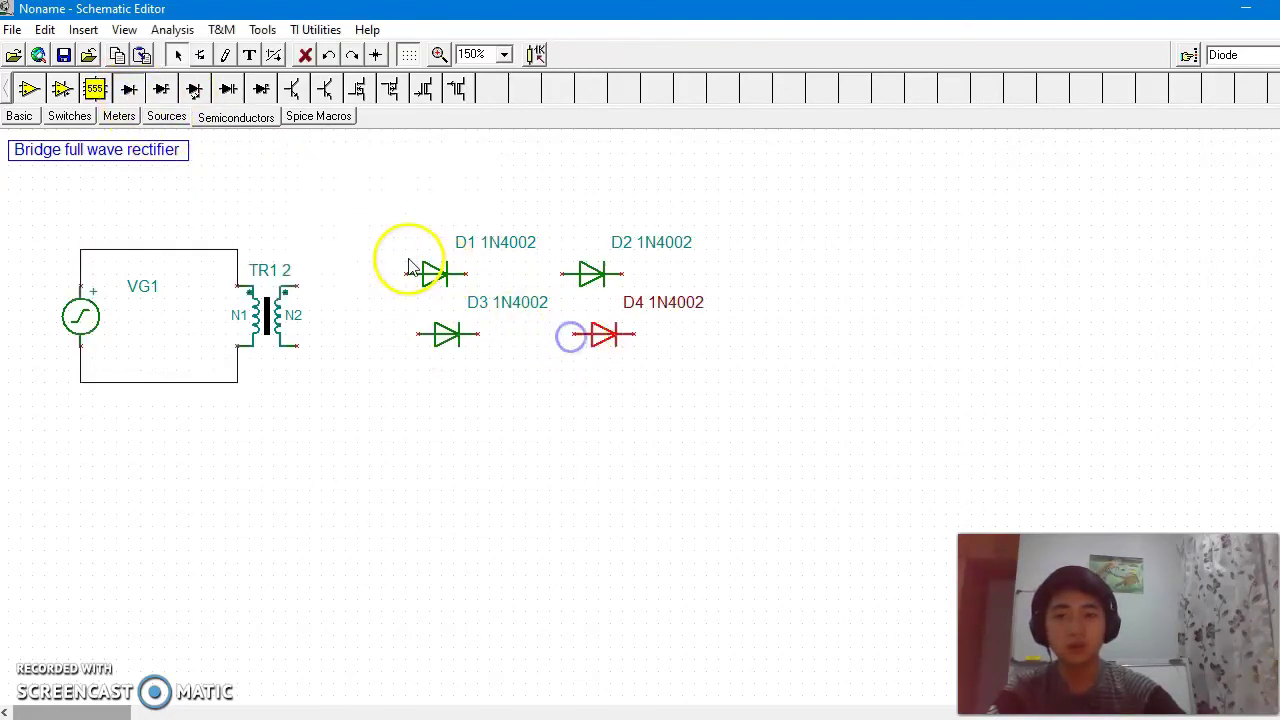
Wire the diodes into a bridge and connect TR1's secondary to the D1–D2 and D3–D4 junctions.
{"action": "left_click_drag", "start_coordinate": [465, 272], "coordinate": [480, 272]}
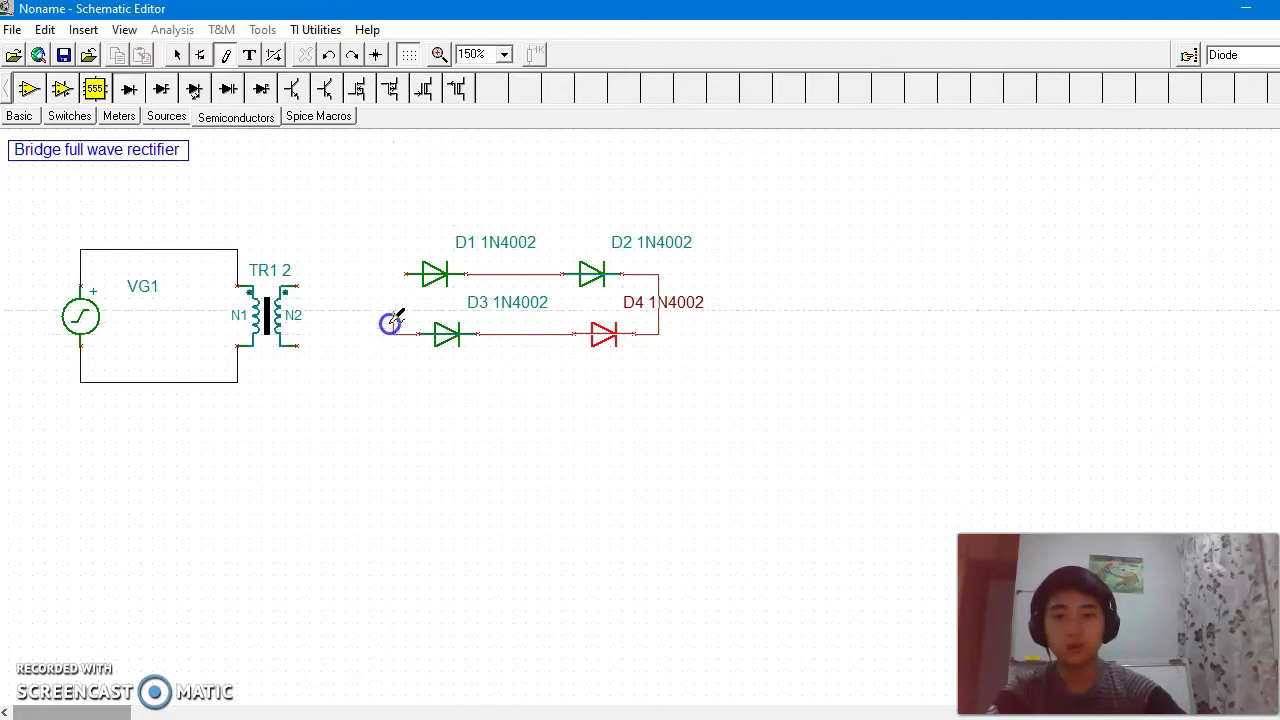
{"action": "left_click_drag", "start_coordinate": [393, 278], "coordinate": [420, 275]}
{"action": "left_click", "coordinate": [305, 287]}
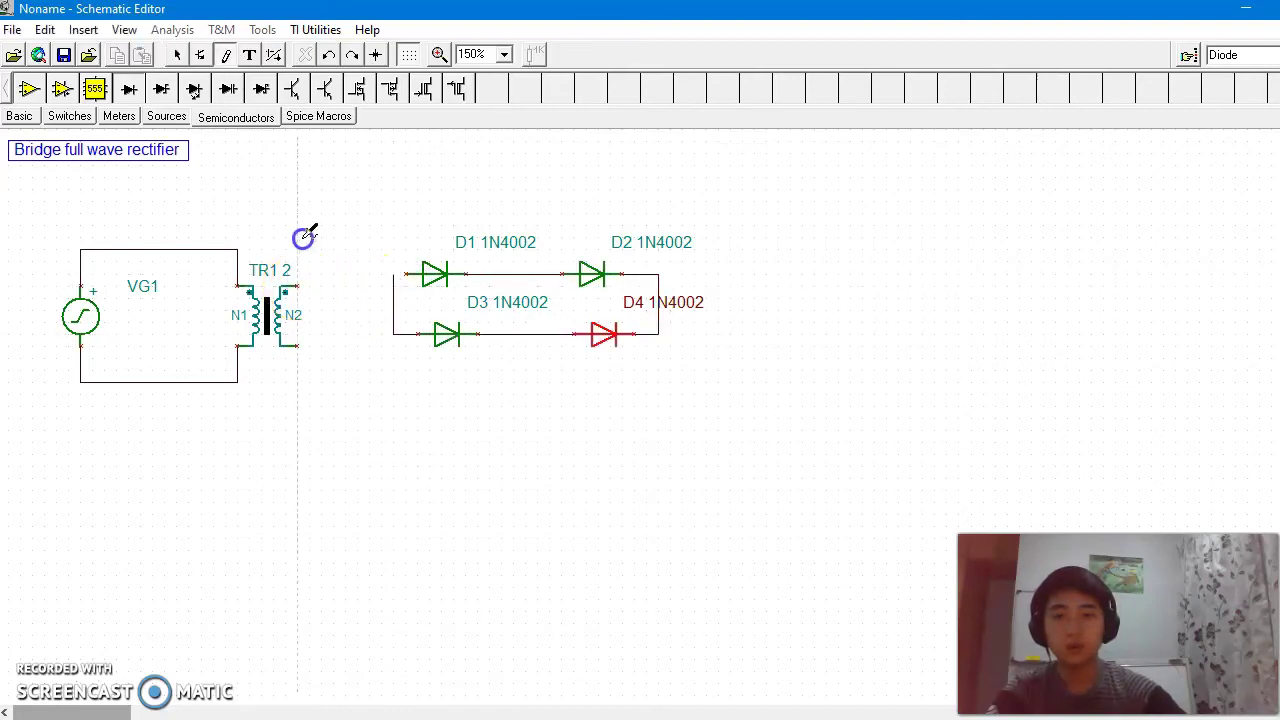
{"action": "left_click_drag", "start_coordinate": [320, 207], "coordinate": [525, 210]}
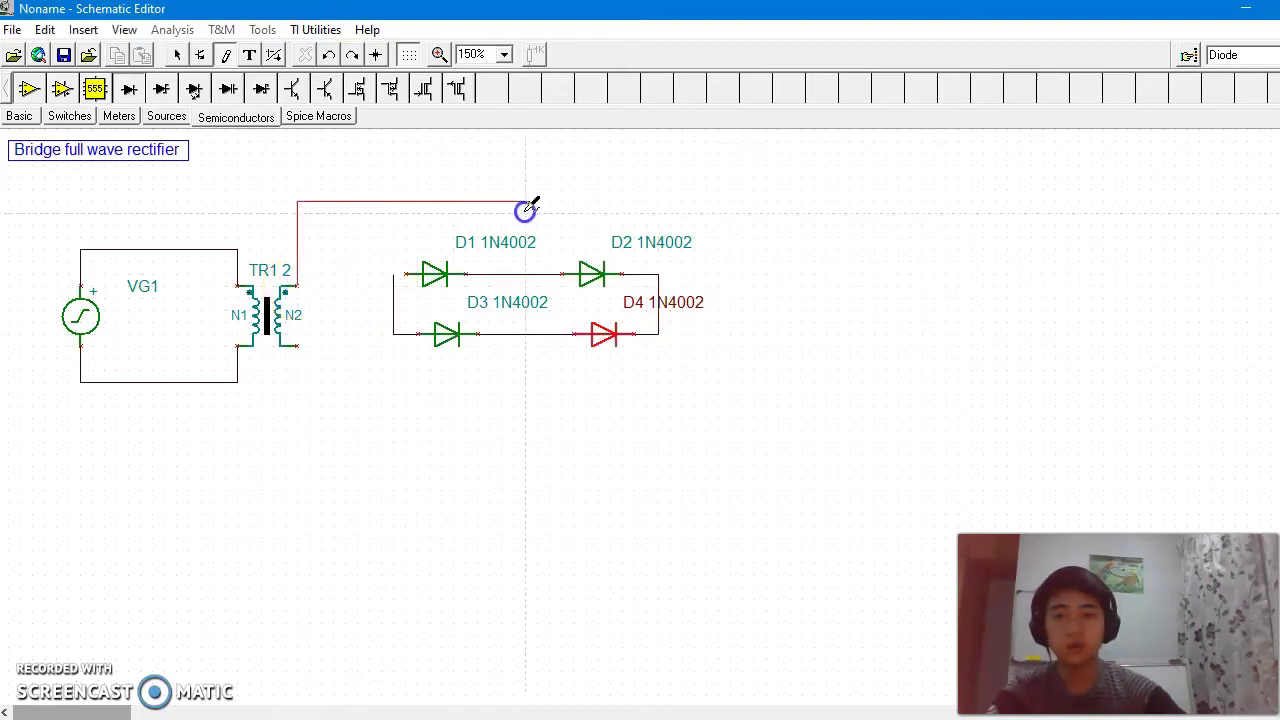
{"action": "left_click", "coordinate": [537, 273]}
{"action": "left_click", "coordinate": [391, 274]}
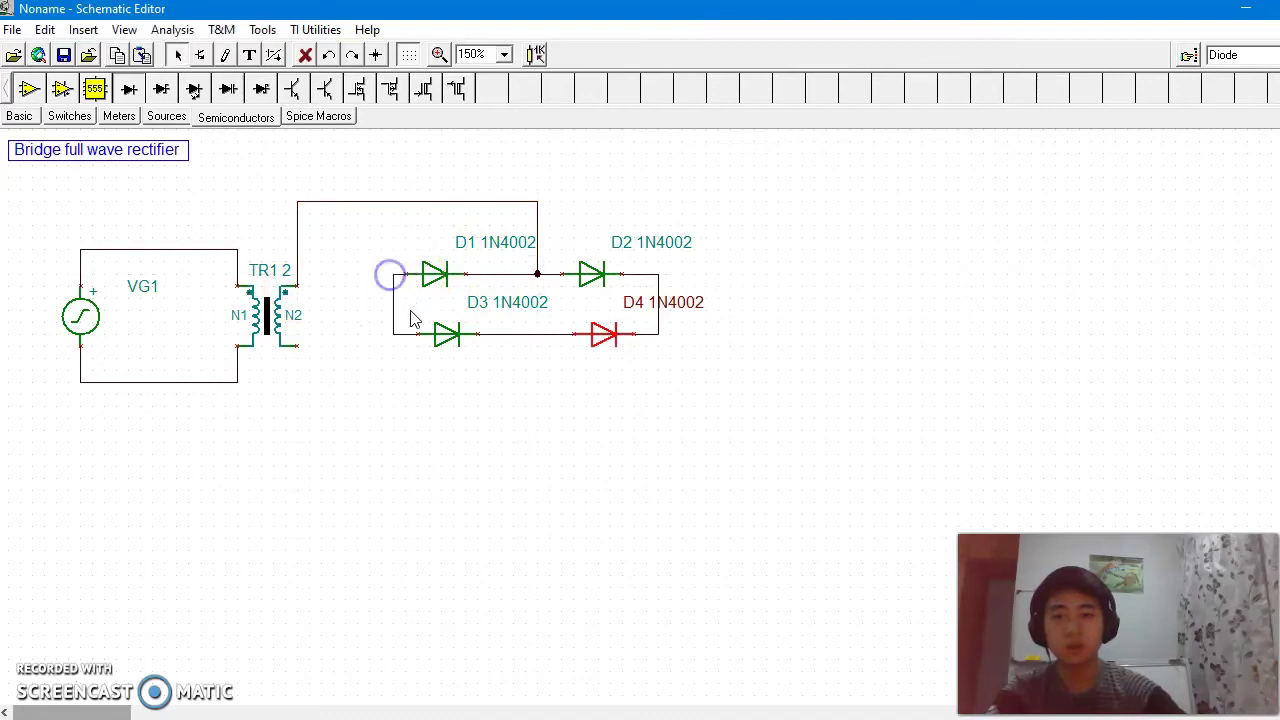
{"action": "left_click_drag", "start_coordinate": [297, 346], "coordinate": [297, 385]}
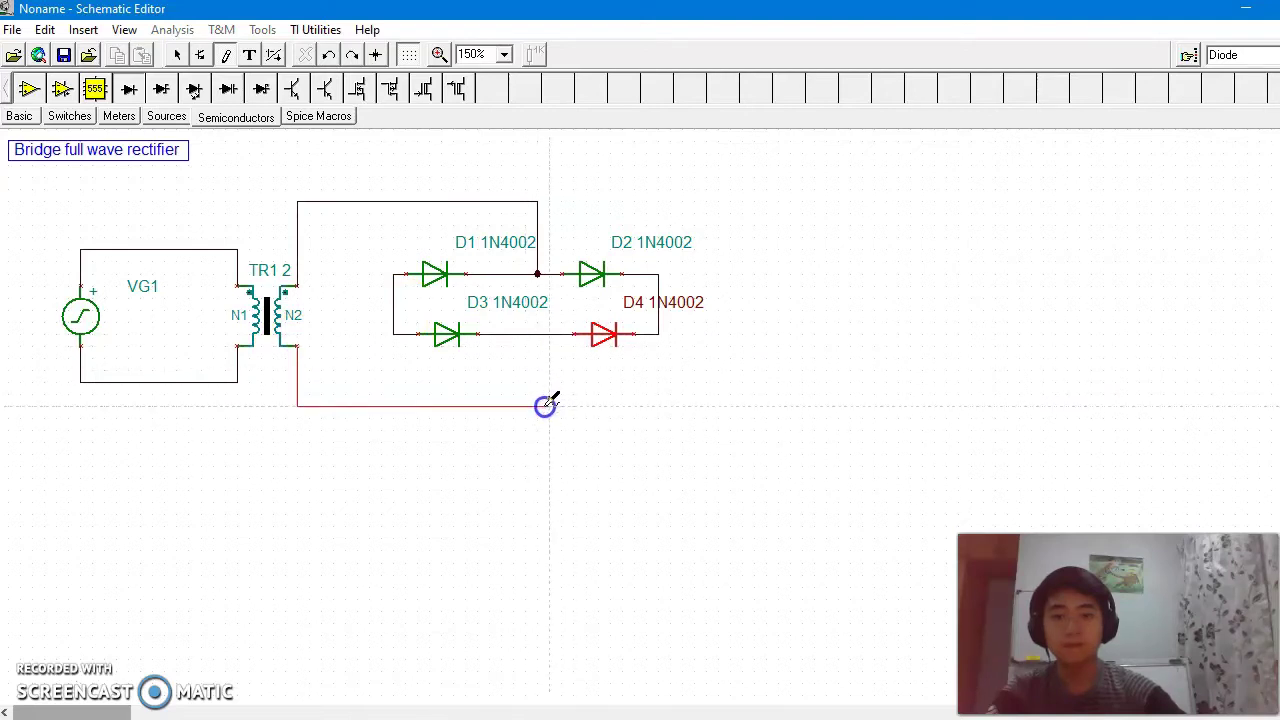
{"action": "left_click_drag", "start_coordinate": [540, 328], "coordinate": [537, 334]}
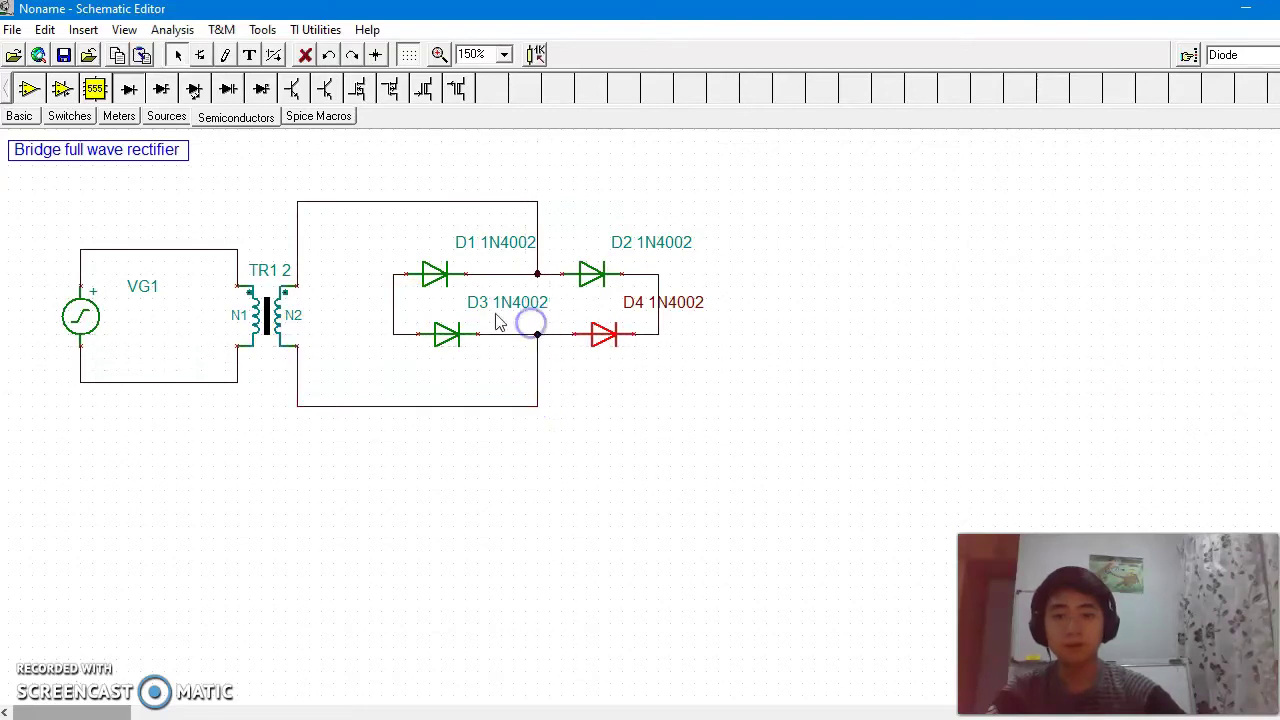
Place 1k resistor R1 and capacitor C1 right of the bridge and wire them across its output.
{"action": "left_click", "coordinate": [22, 117]}
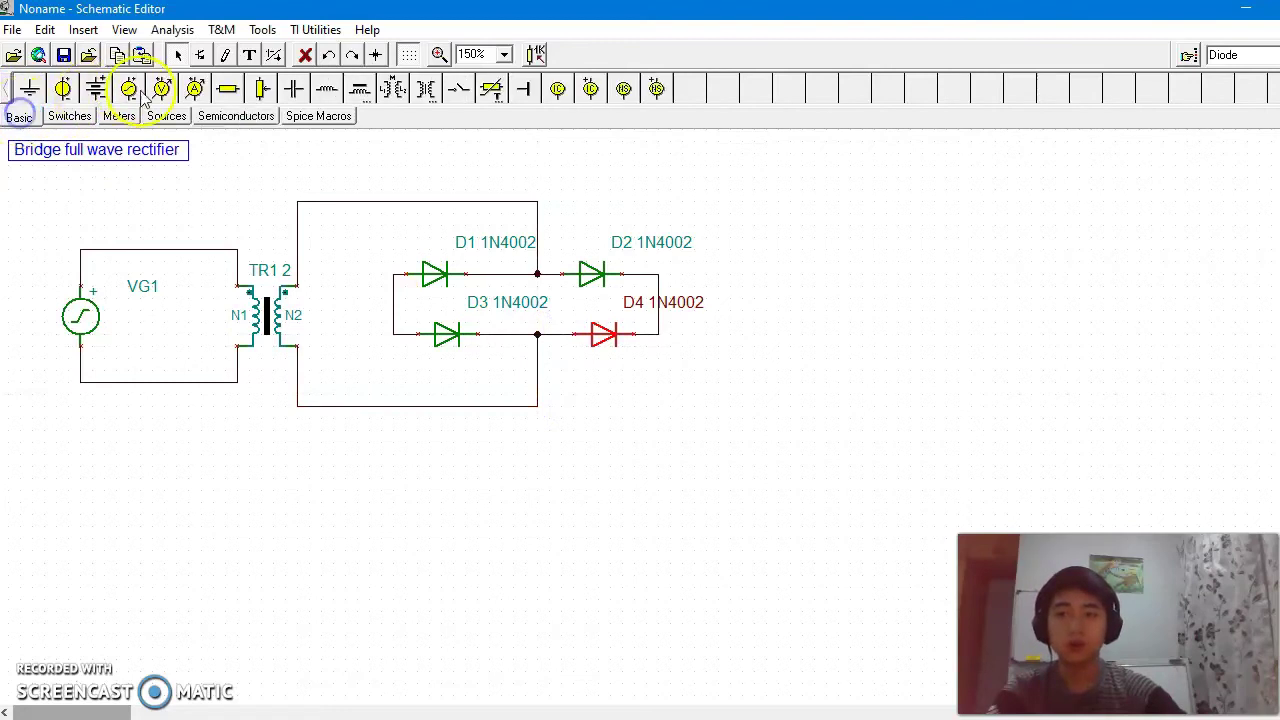
{"action": "left_click", "coordinate": [228, 89]}
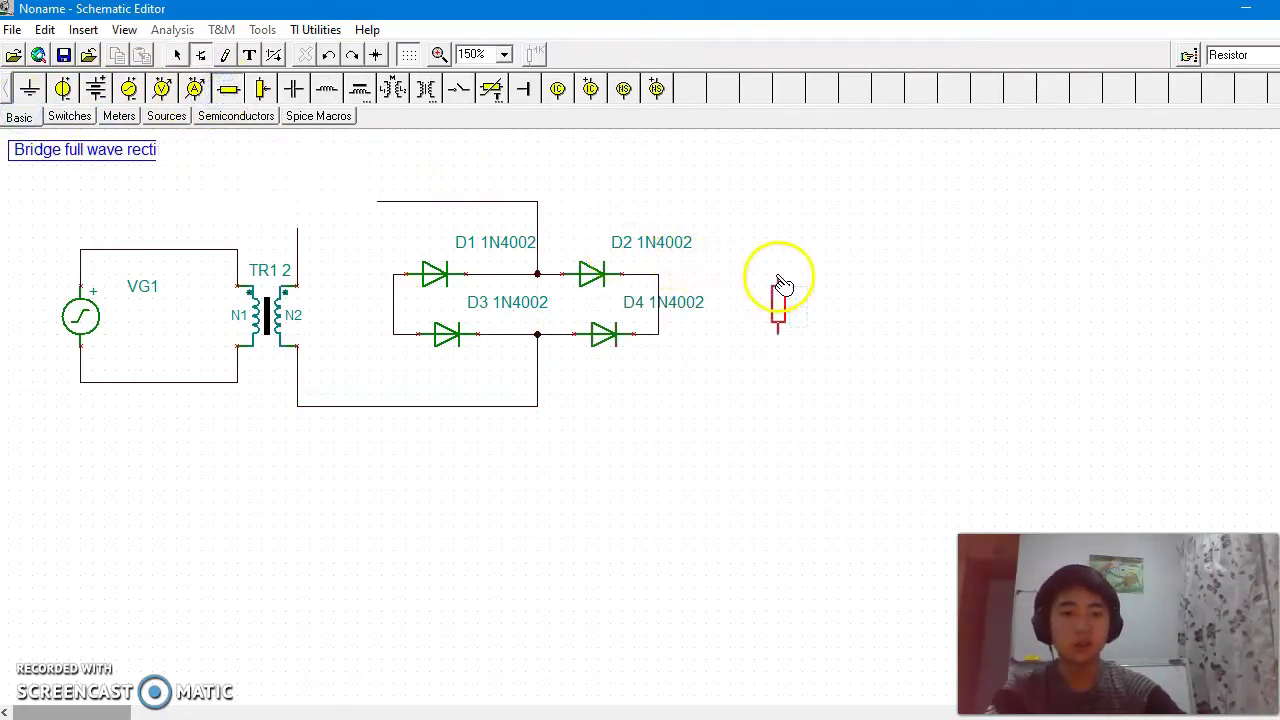
{"action": "left_click", "coordinate": [790, 280]}
{"action": "left_click", "coordinate": [294, 89]}
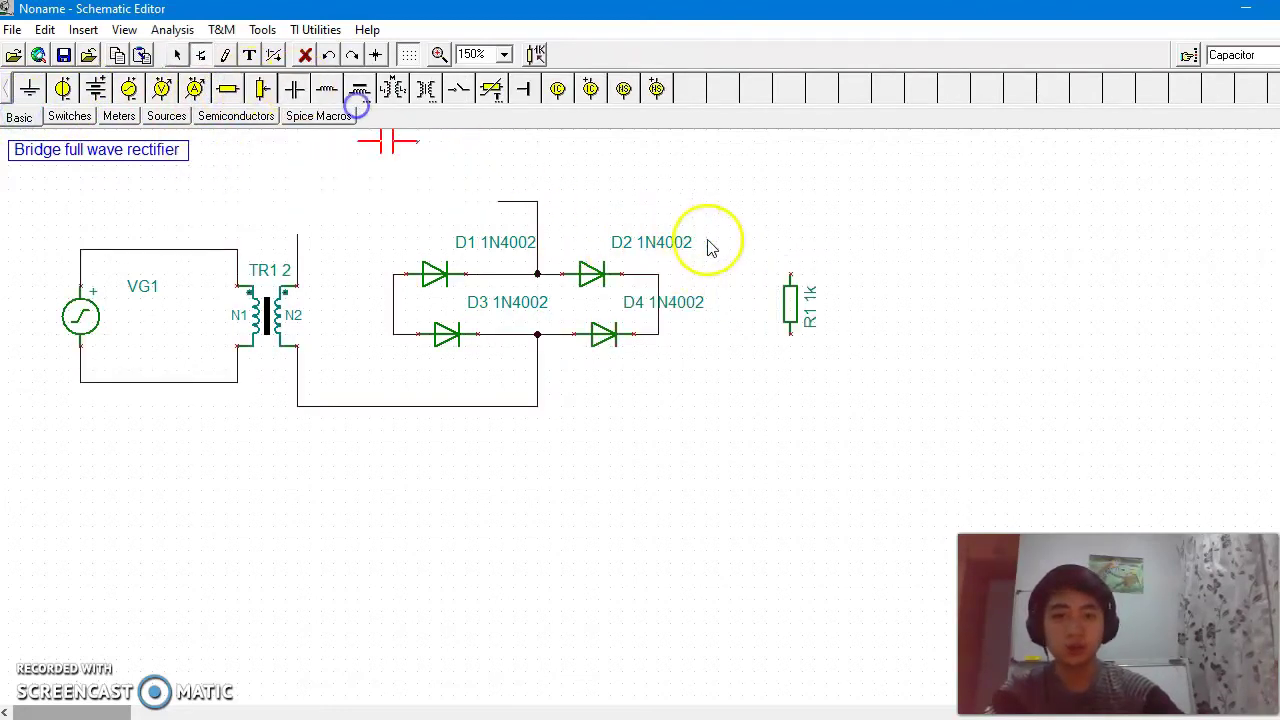
{"action": "left_click", "coordinate": [880, 283]}
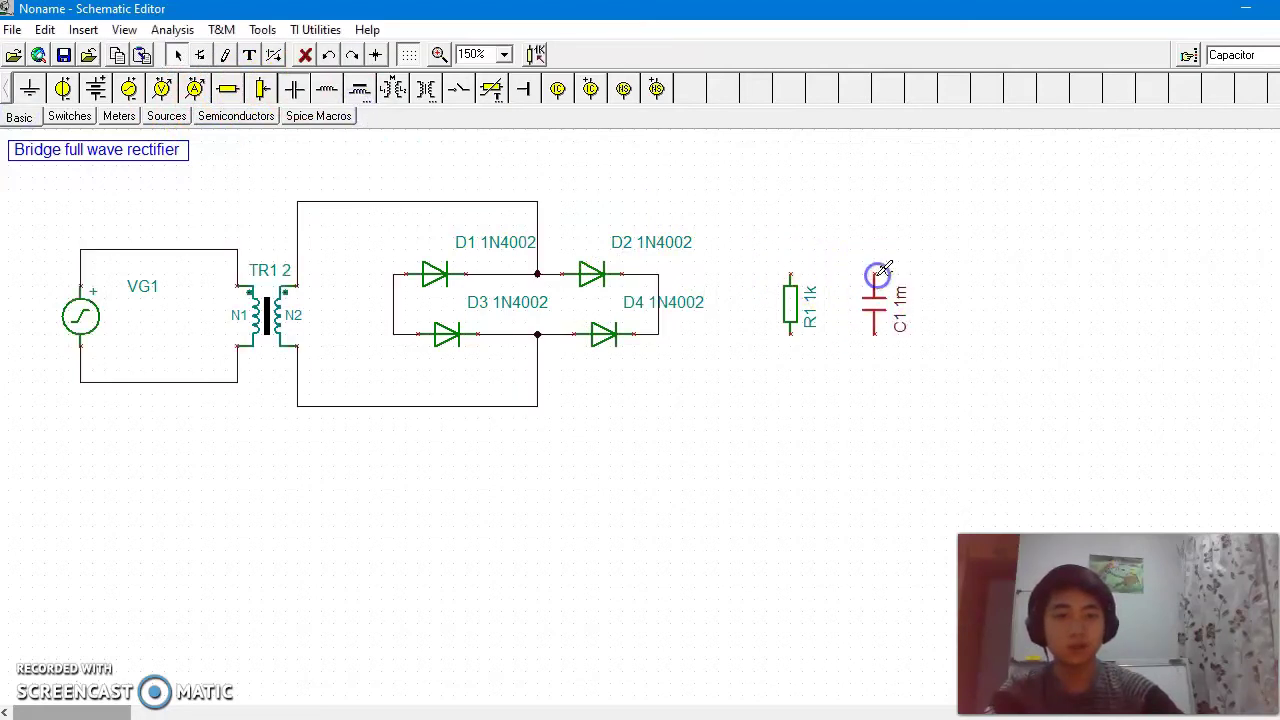
{"action": "left_click_drag", "start_coordinate": [879, 273], "coordinate": [782, 273]}
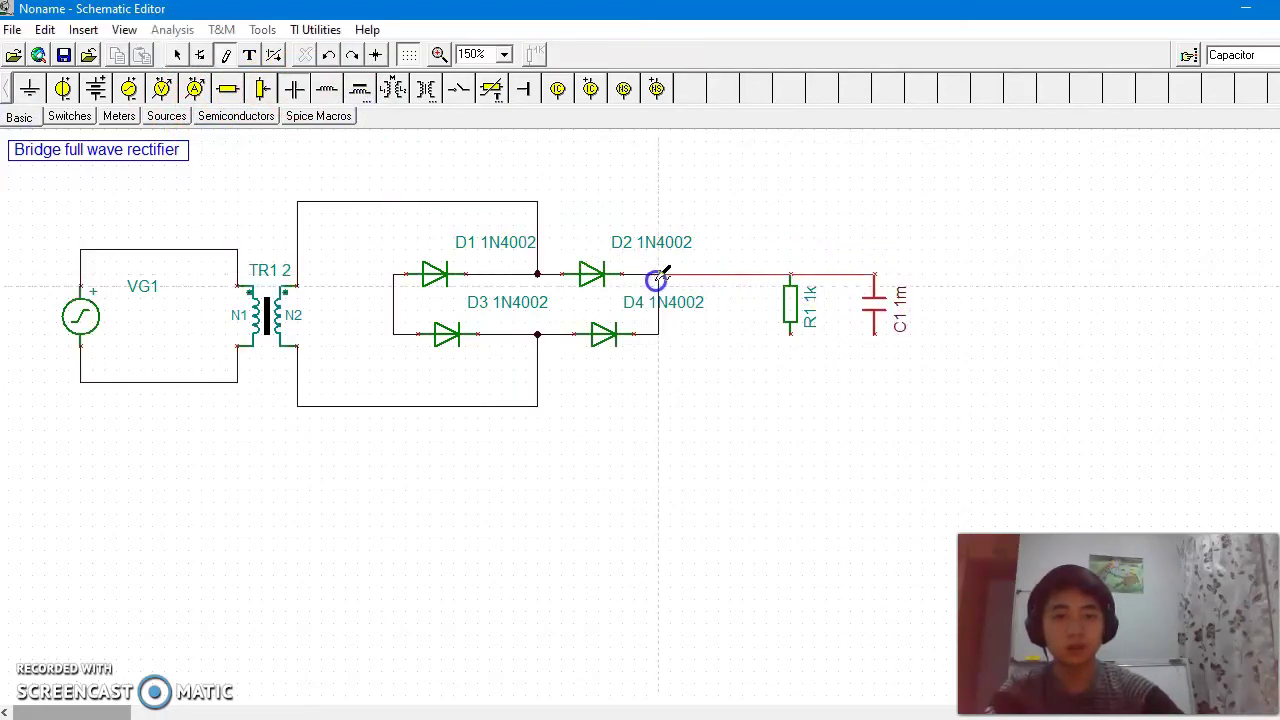
{"action": "left_click_drag", "start_coordinate": [658, 278], "coordinate": [658, 274]}
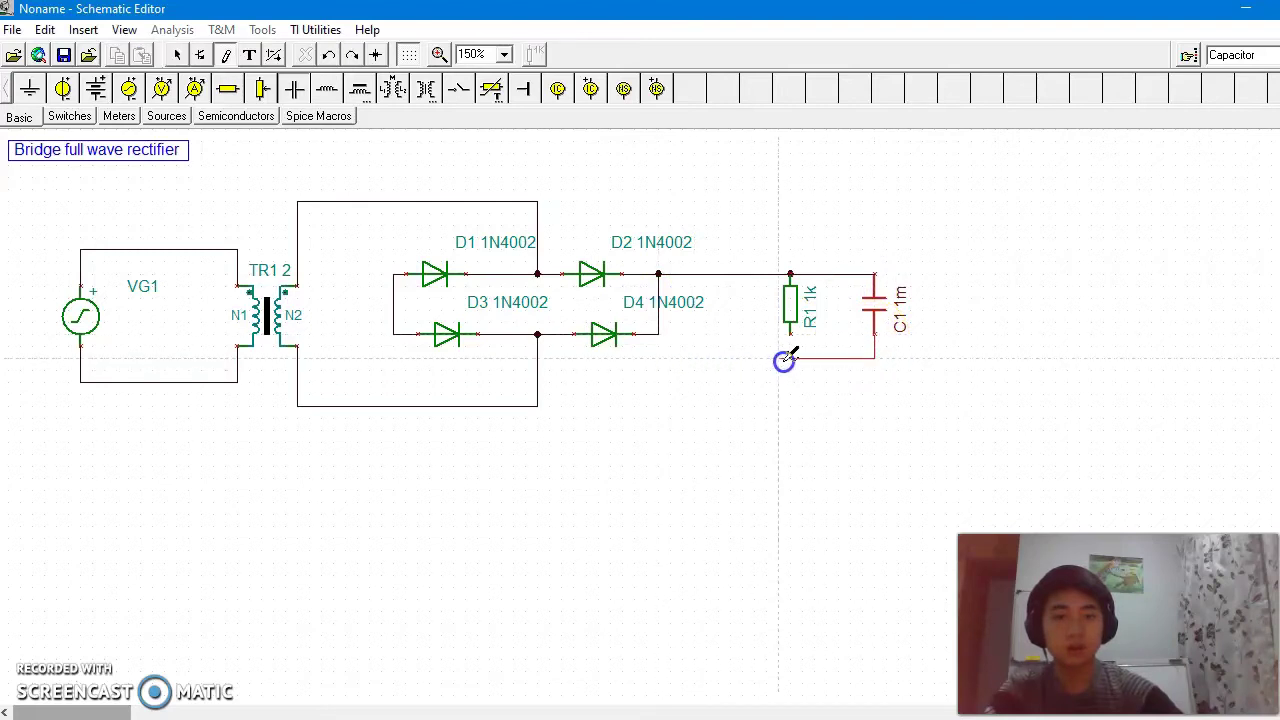
{"action": "left_click_drag", "start_coordinate": [790, 338], "coordinate": [790, 338]}
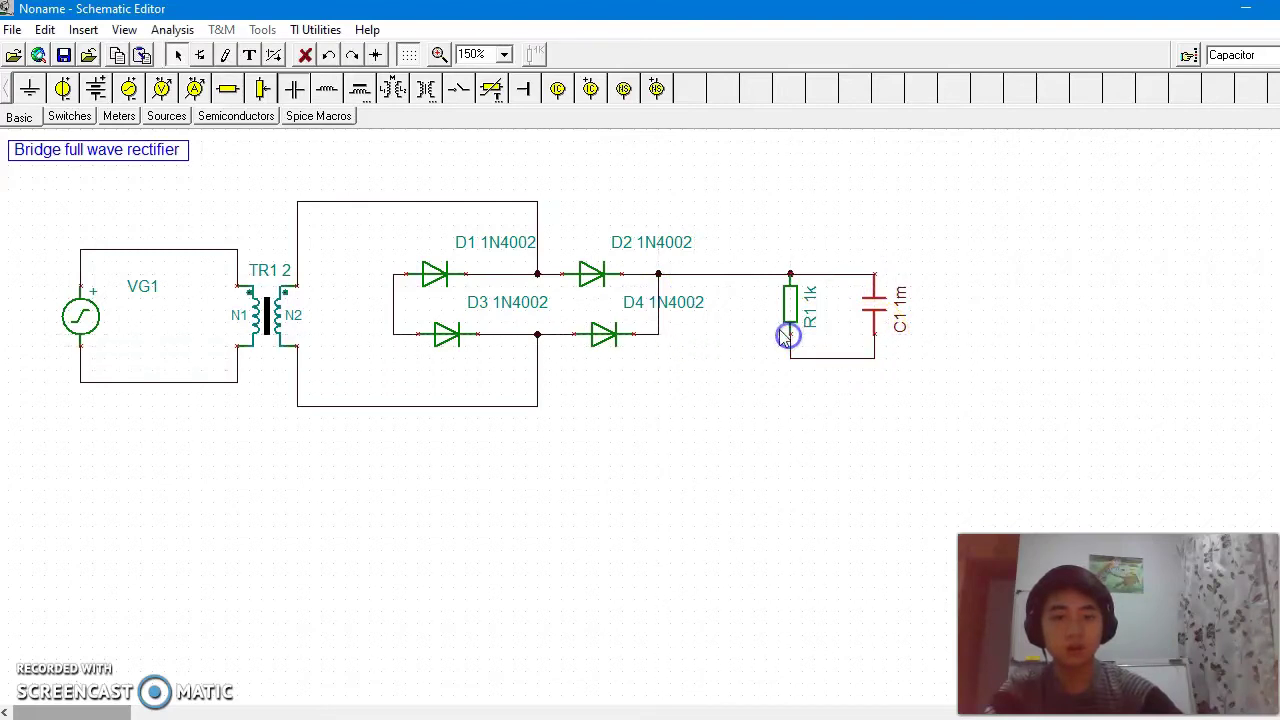
Add grounds at the bridge's left node, the source loop's bottom wire and under the R1–C1 load.
{"action": "left_click", "coordinate": [38, 94]}
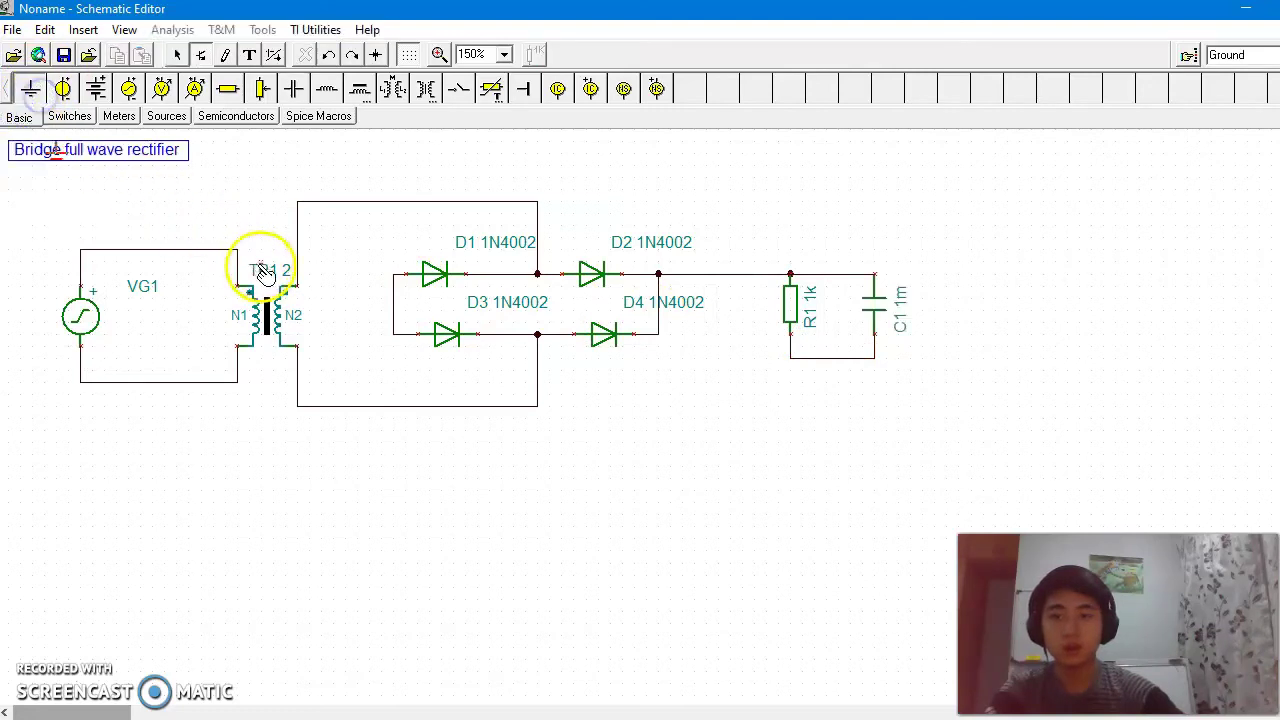
{"action": "left_click", "coordinate": [395, 312]}
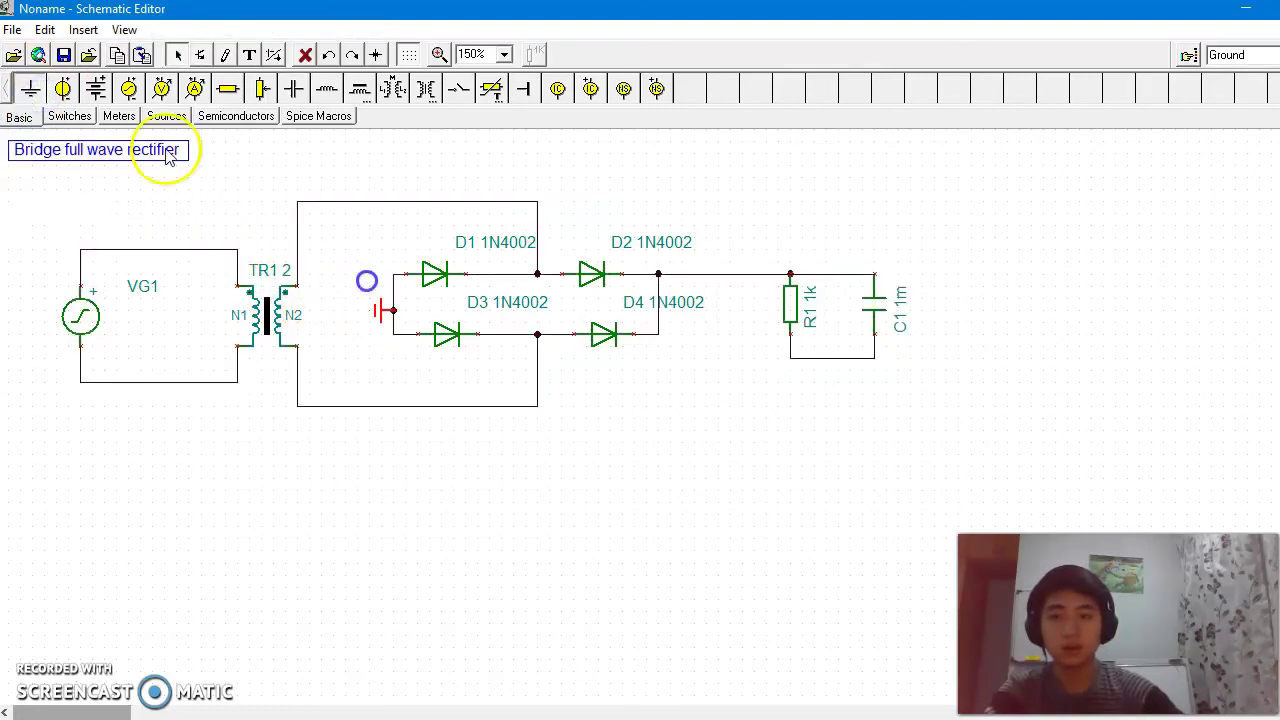
{"action": "left_click", "coordinate": [150, 386]}
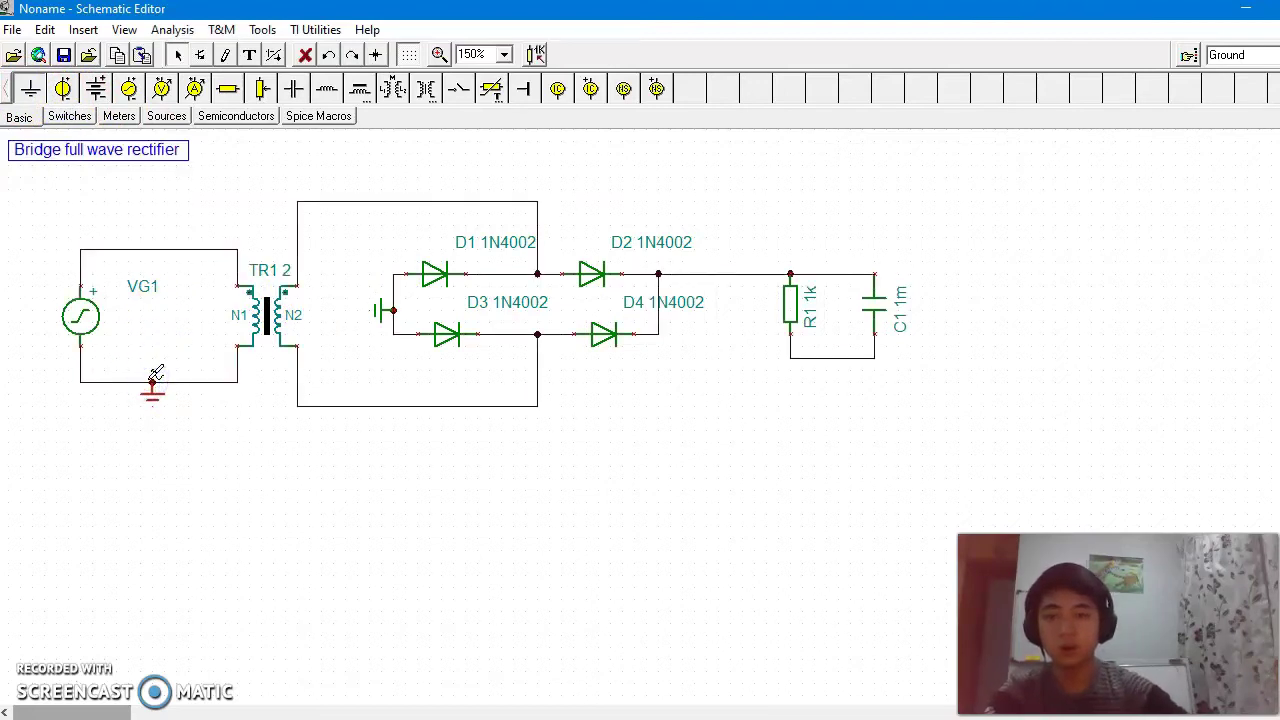
{"action": "left_click", "coordinate": [62, 184]}
{"action": "left_click", "coordinate": [30, 88]}
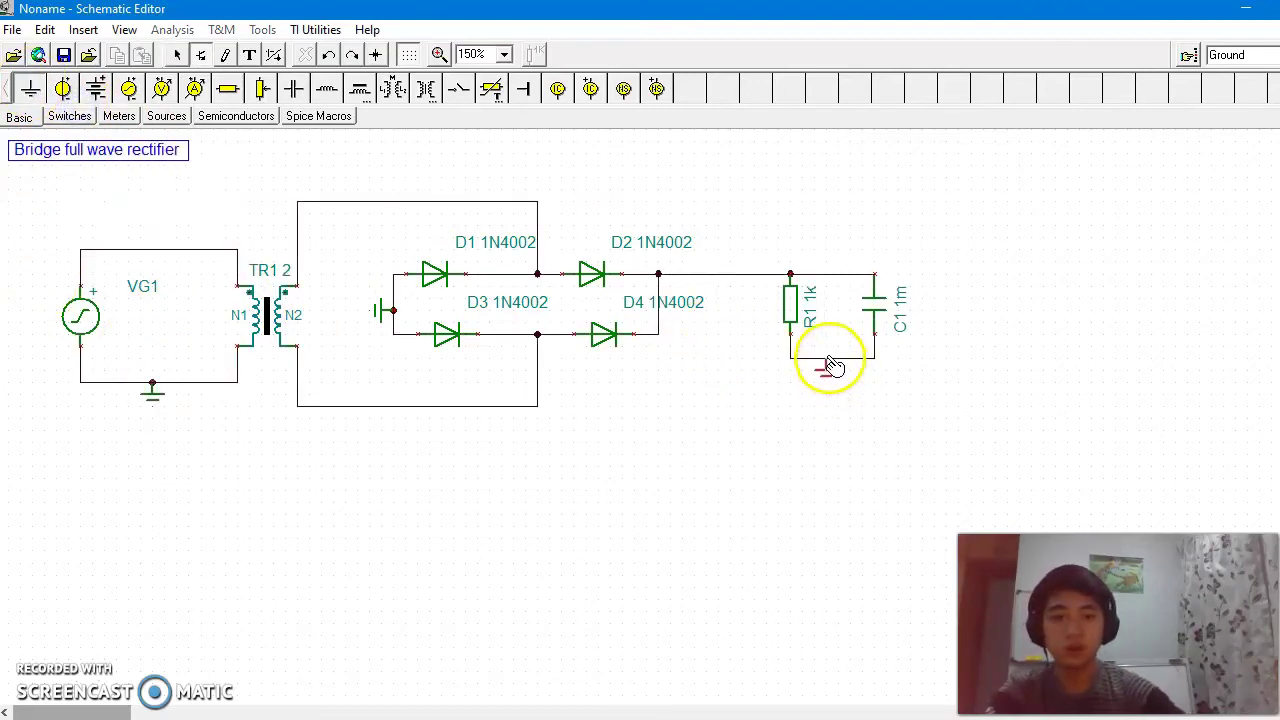
{"action": "left_click", "coordinate": [830, 360]}
{"action": "left_click", "coordinate": [457, 278]}
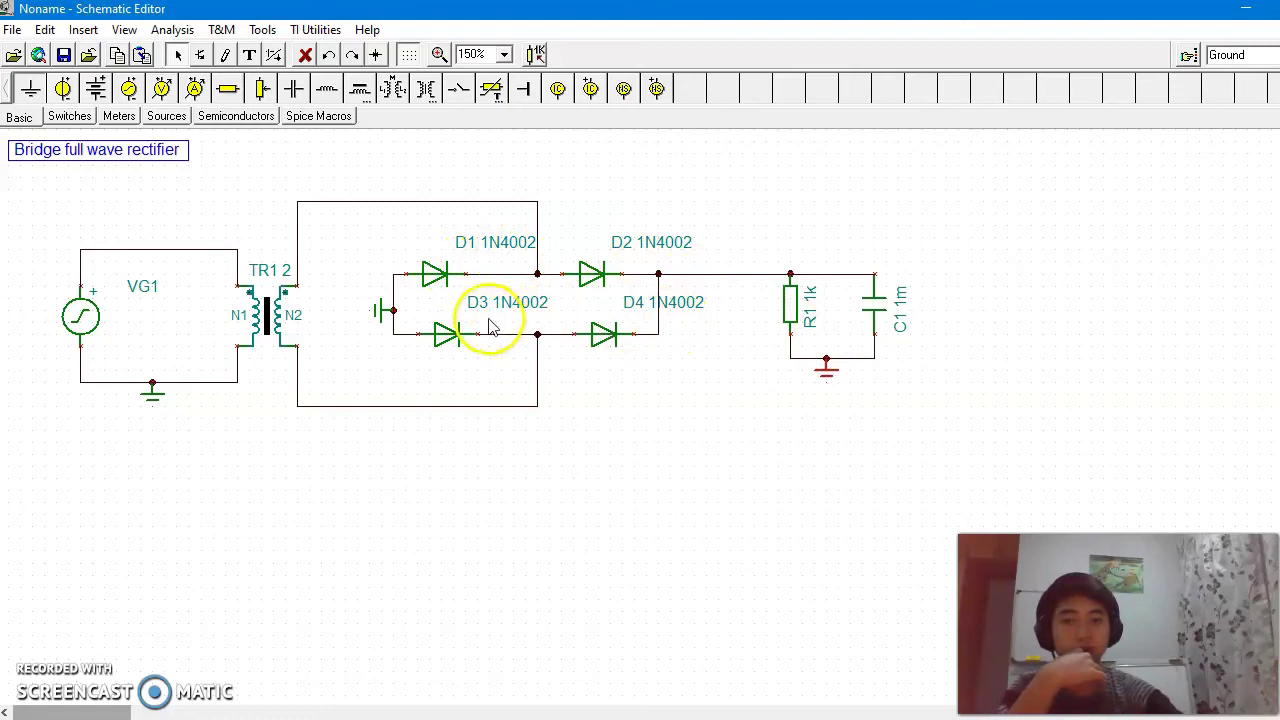
Enter 1u for C1's capacitance and choose the sine waveform for VG1's signal.
{"action": "double_click", "coordinate": [873, 310]}
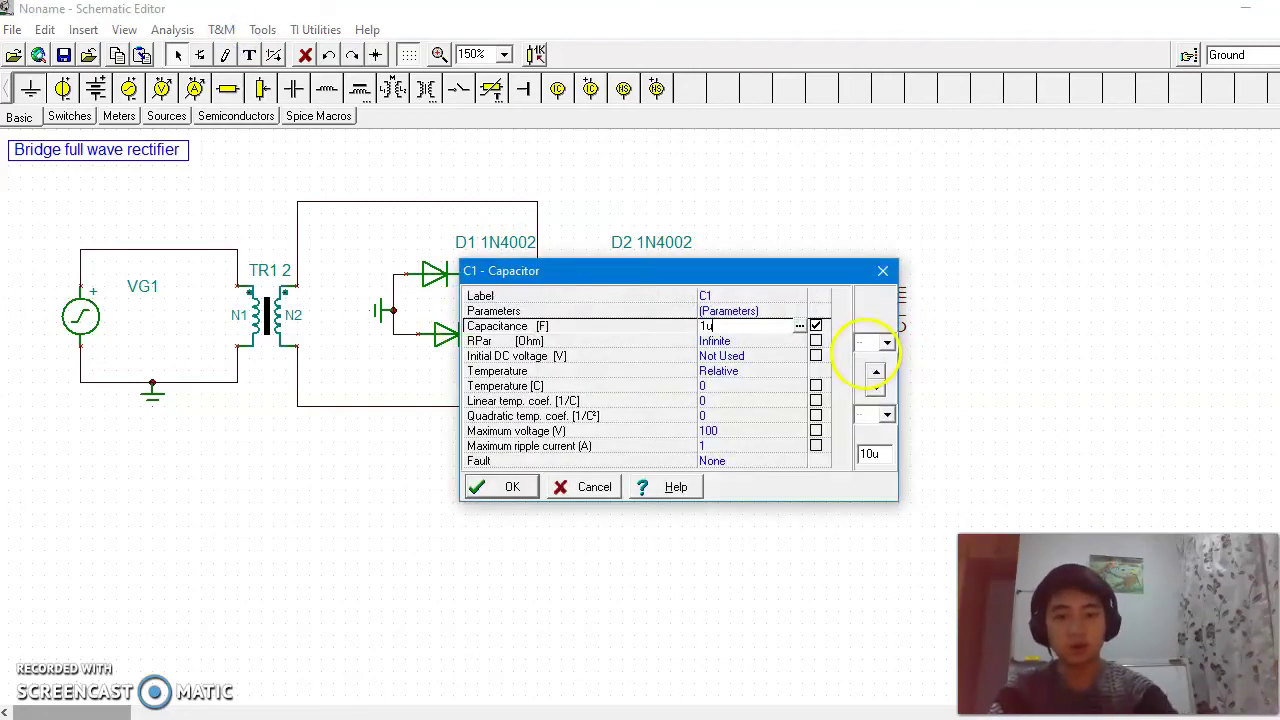
{"action": "key", "text": "Return"}
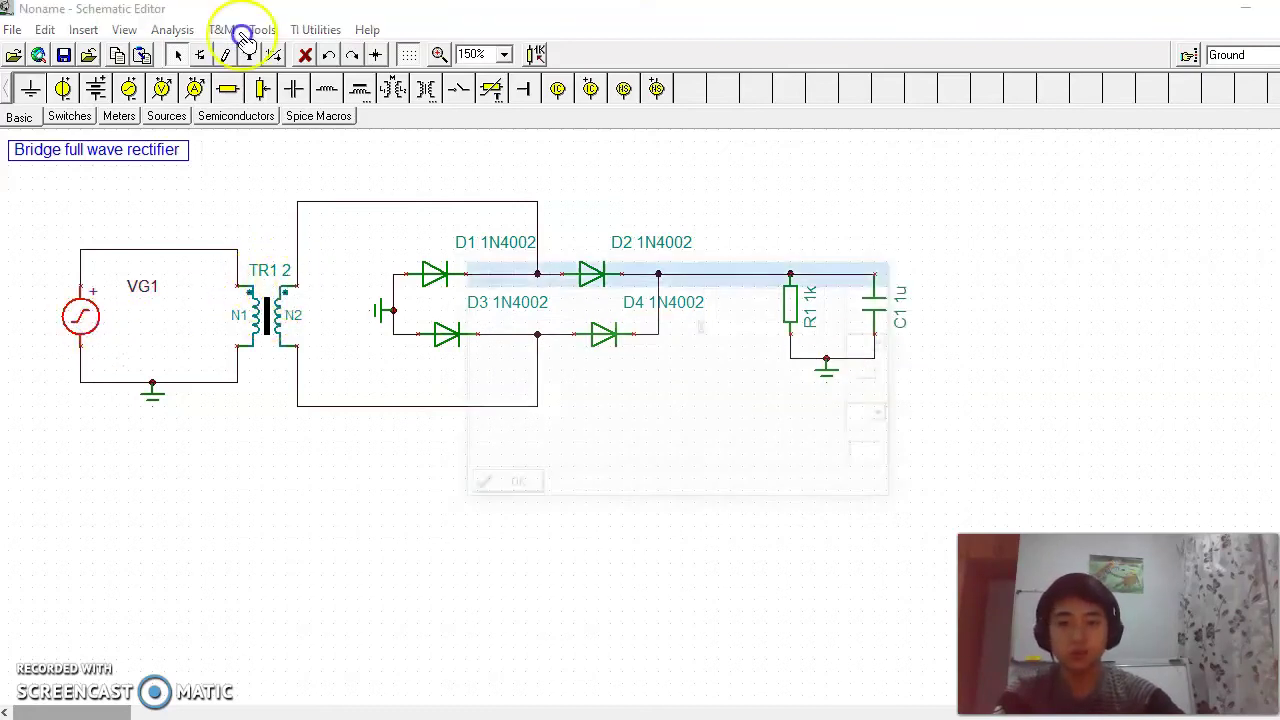
{"action": "left_click", "coordinate": [745, 343]}
{"action": "left_click", "coordinate": [800, 344]}
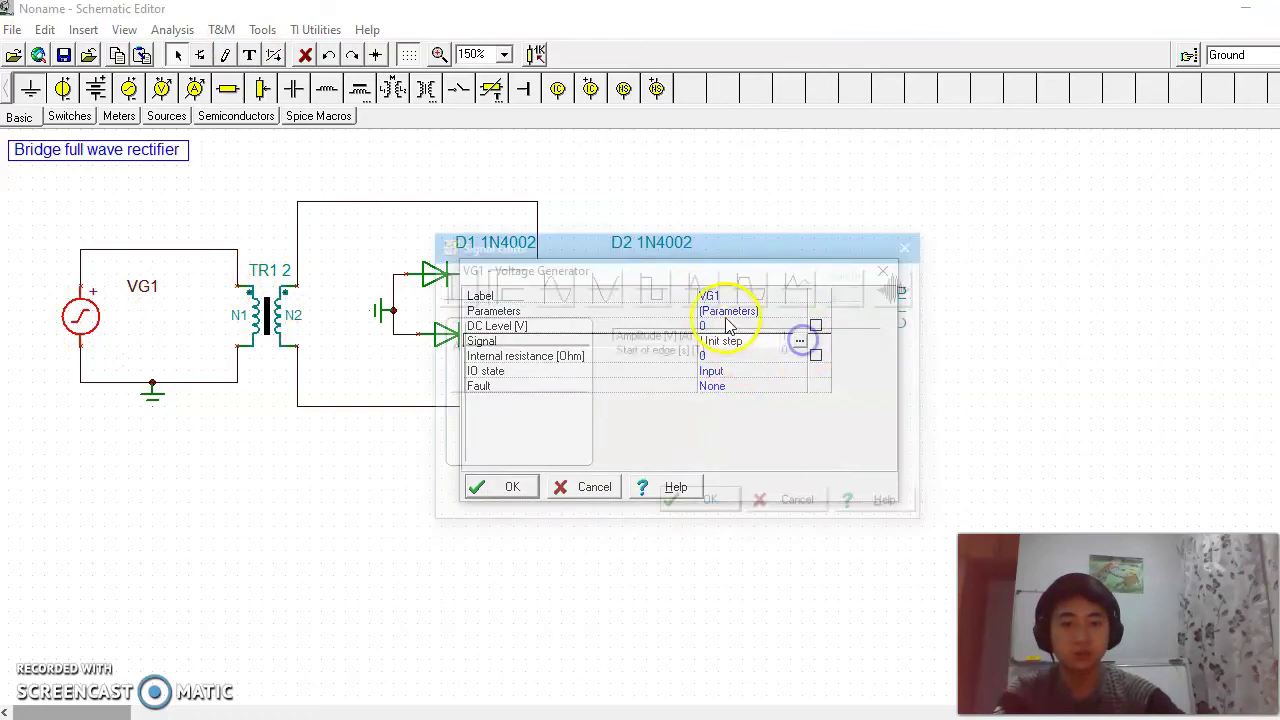
{"action": "left_click", "coordinate": [553, 287]}
{"action": "left_click", "coordinate": [710, 506]}
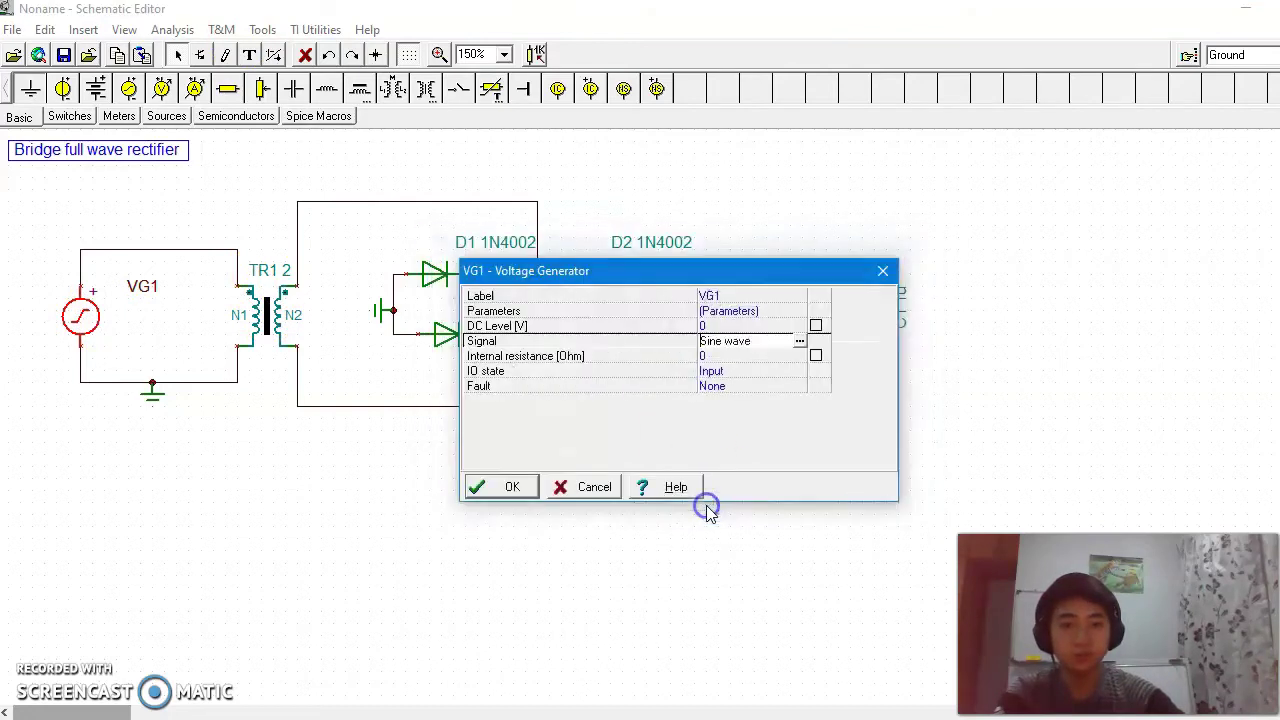
{"action": "left_click", "coordinate": [512, 485]}
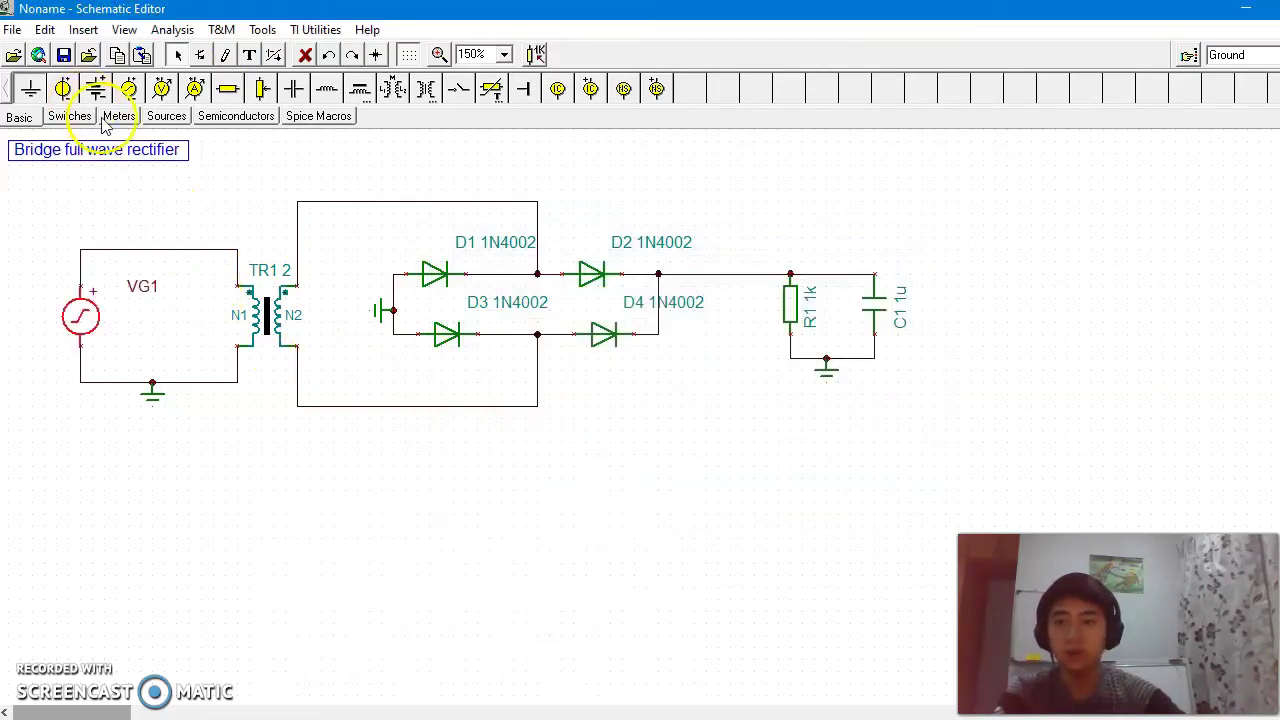
Place voltage pins from the Meters tab on the source side and the bridge output.
{"action": "left_click", "coordinate": [119, 116]}
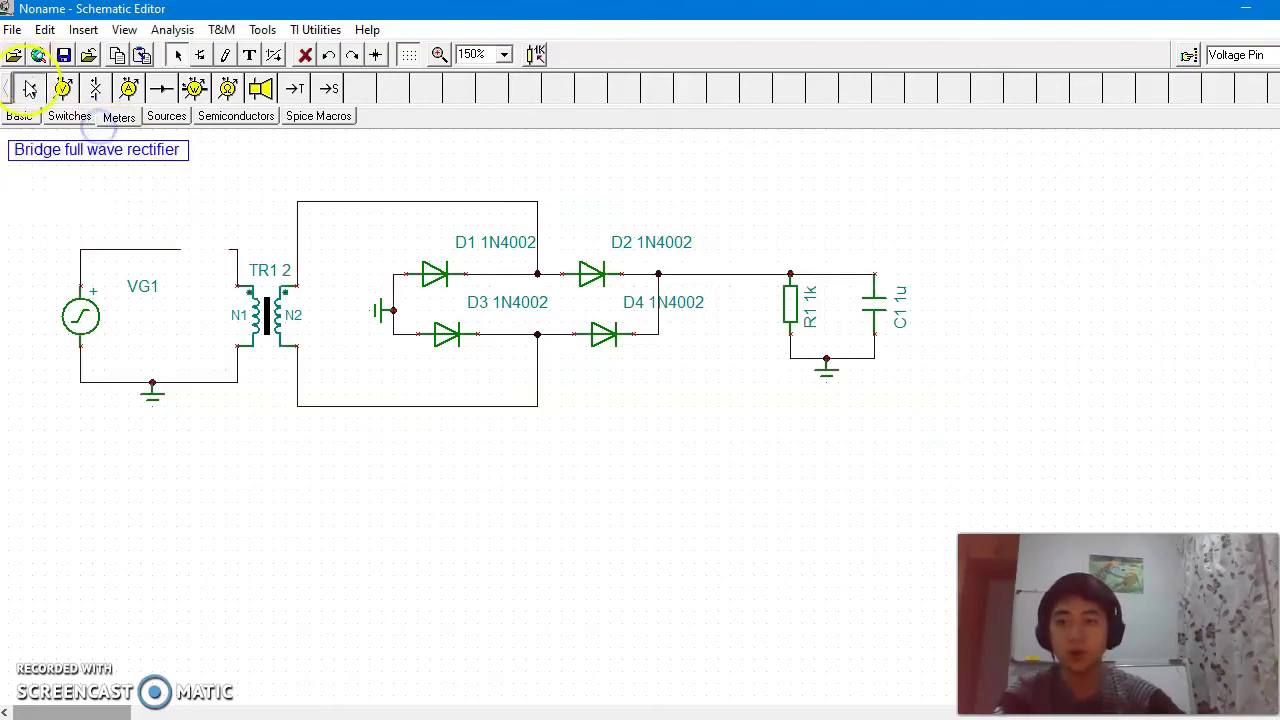
{"action": "left_click", "coordinate": [731, 276]}
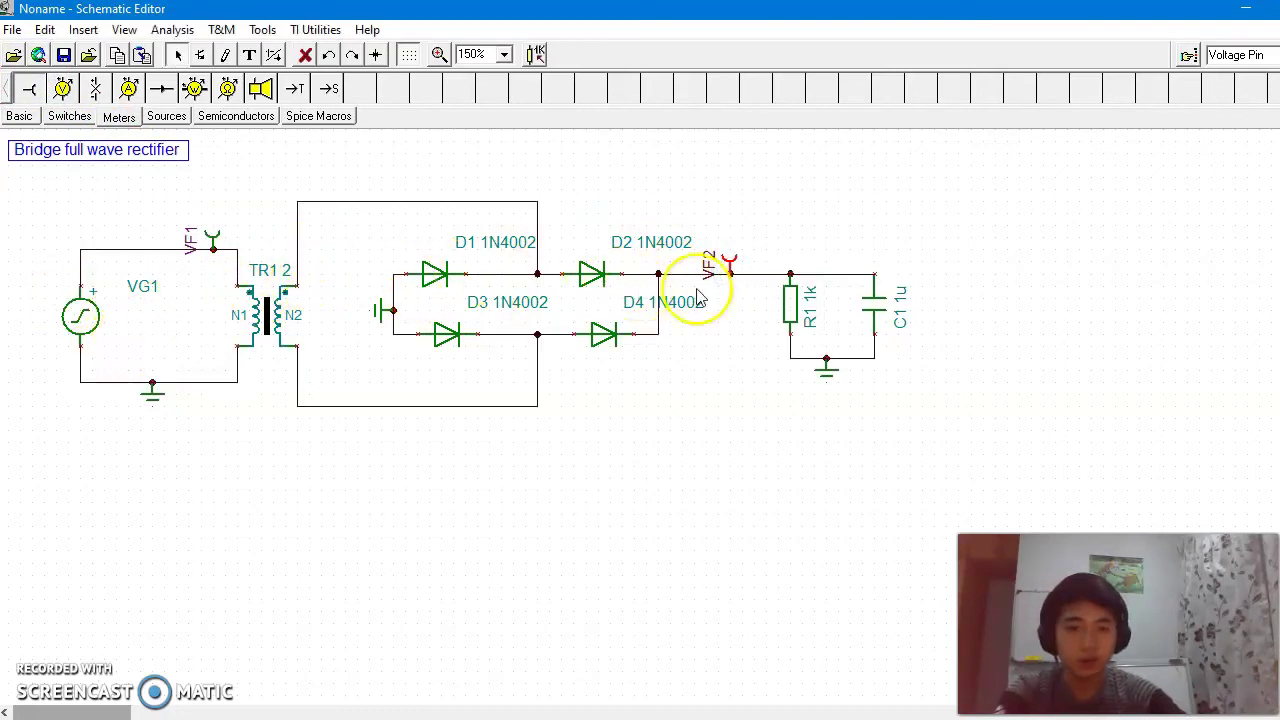
{"action": "key", "text": "Delete"}
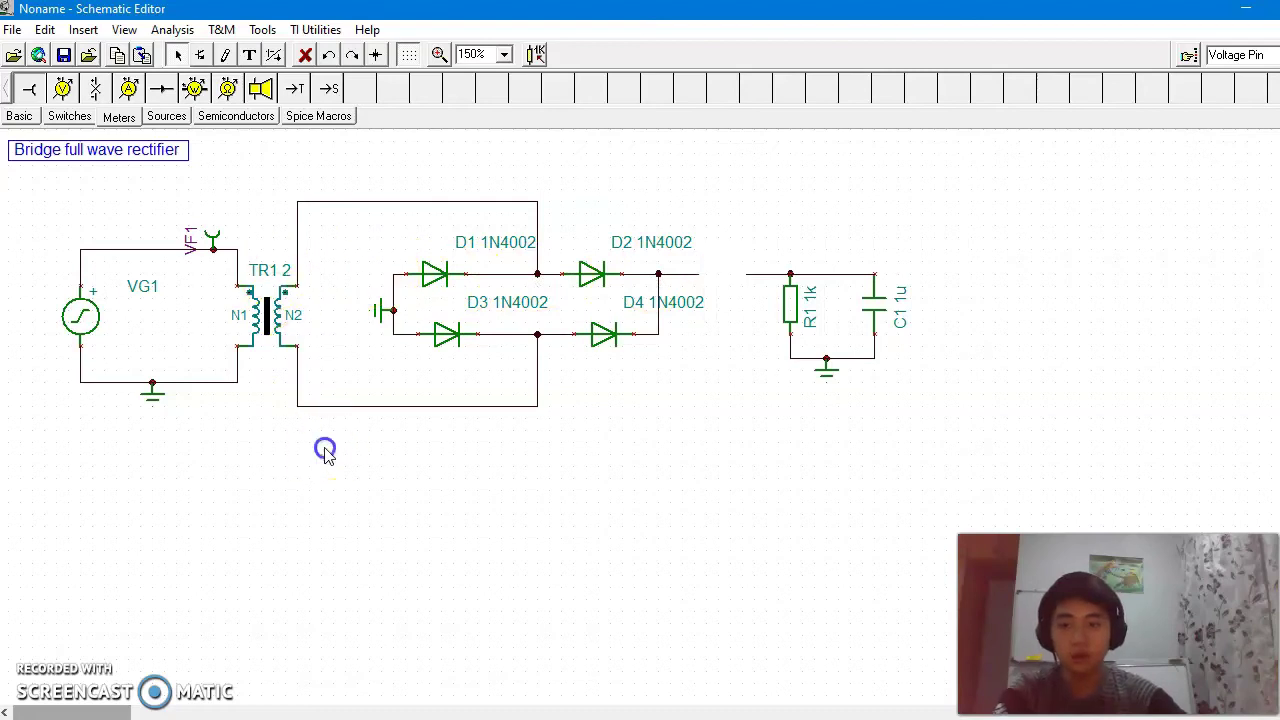
Run a transient simulation of the input and output waveforms, then close the result graph.
{"action": "key", "text": "alt+a"}
{"action": "key", "text": "t"}
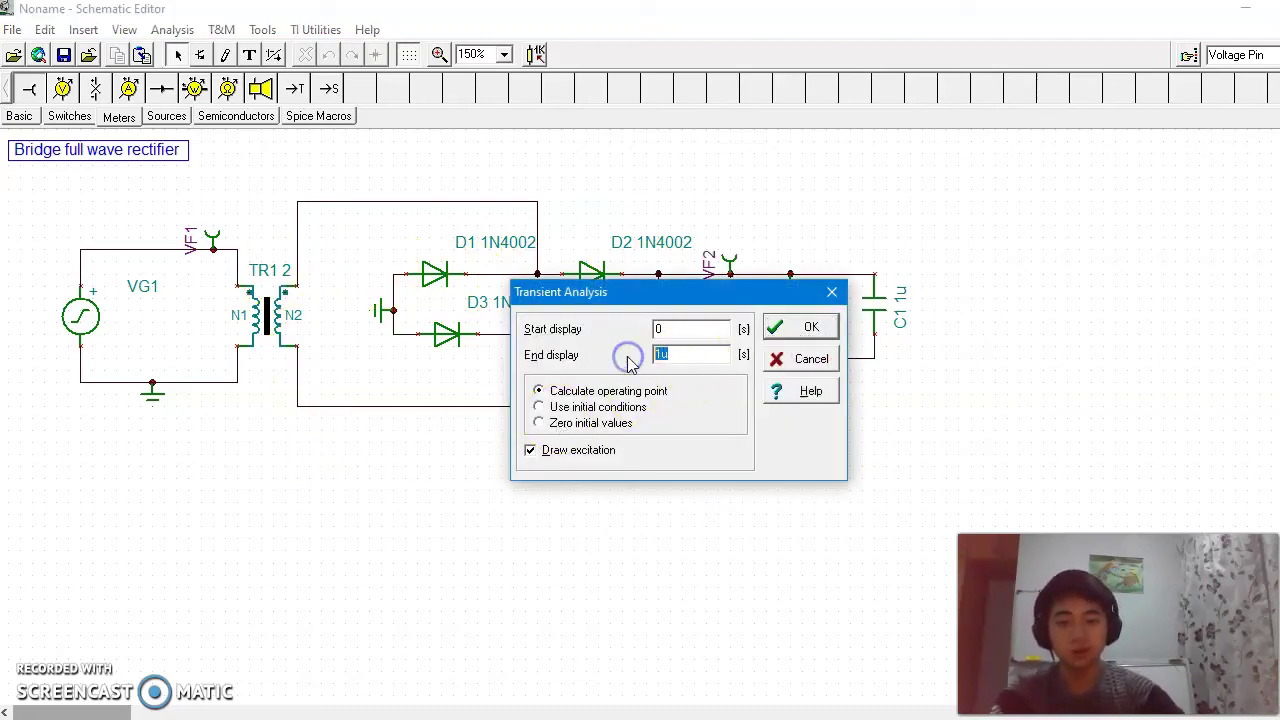
{"action": "key", "text": "Return"}
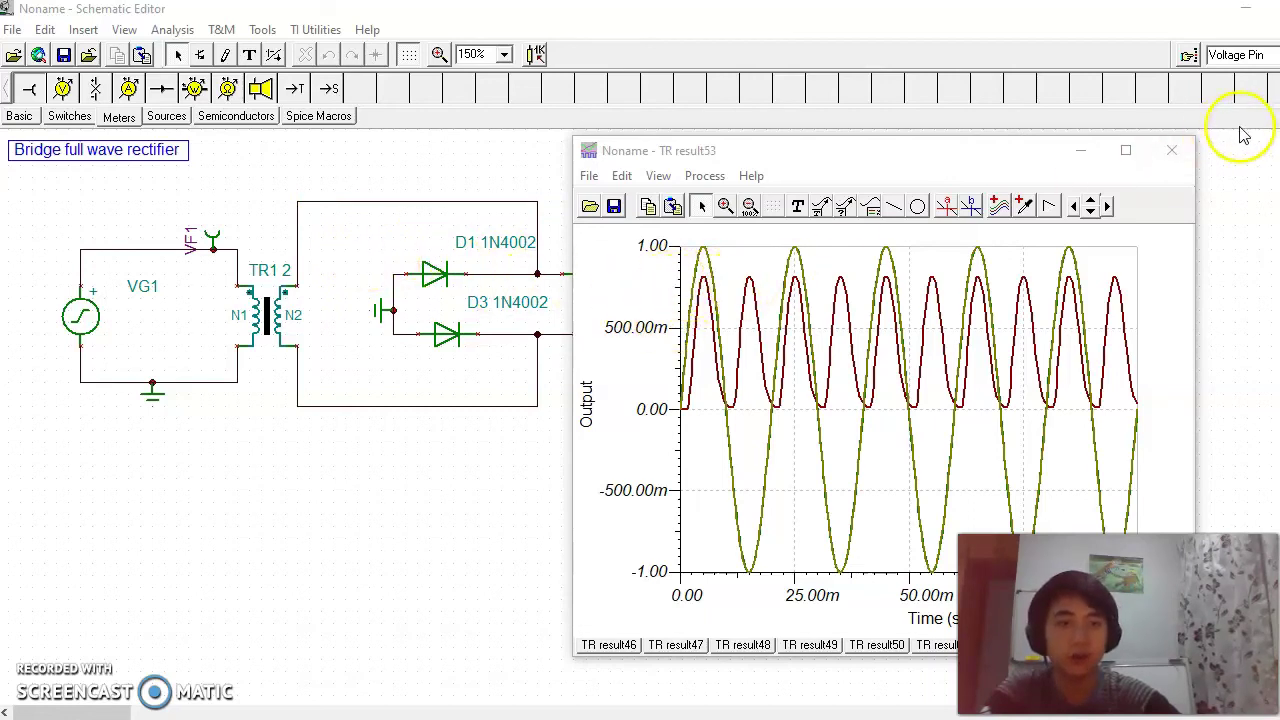
{"action": "left_click", "coordinate": [1171, 150]}
Change TR1's ratio to 4 and rerun the transient analysis, giving output peaks near 2.7 V.
{"action": "left_click", "coordinate": [272, 308]}
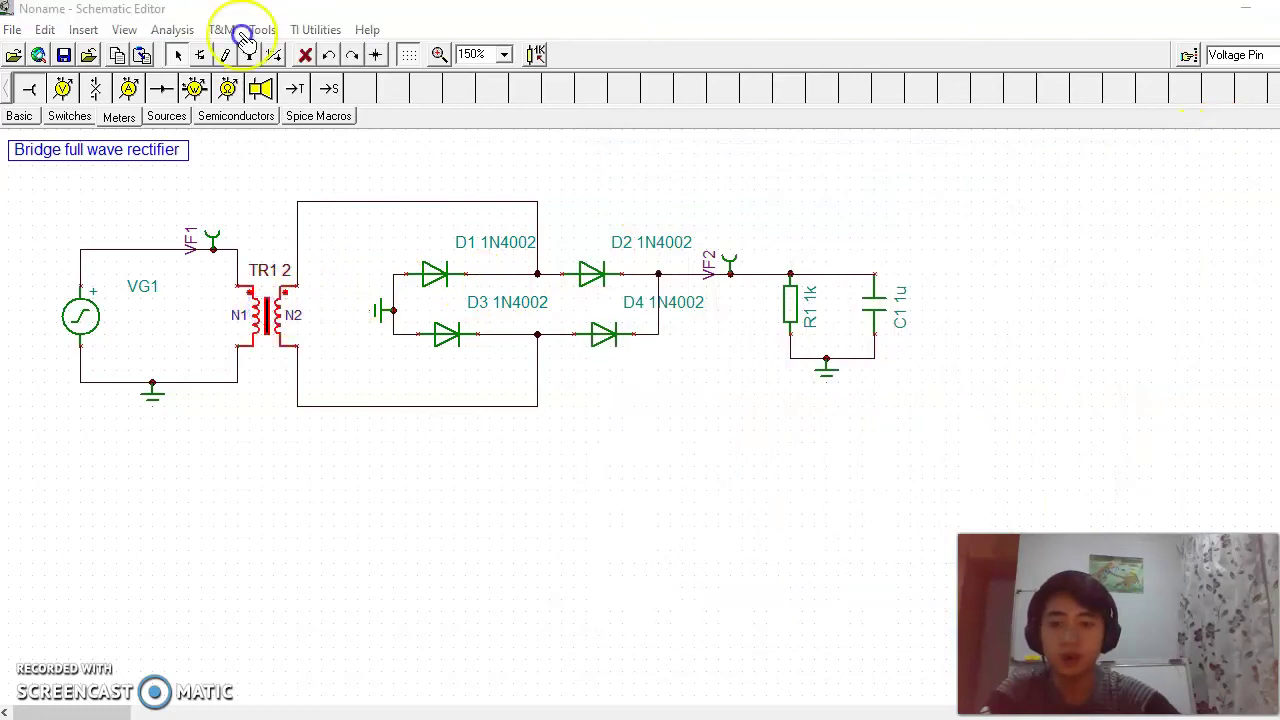
{"action": "key", "text": "Return"}
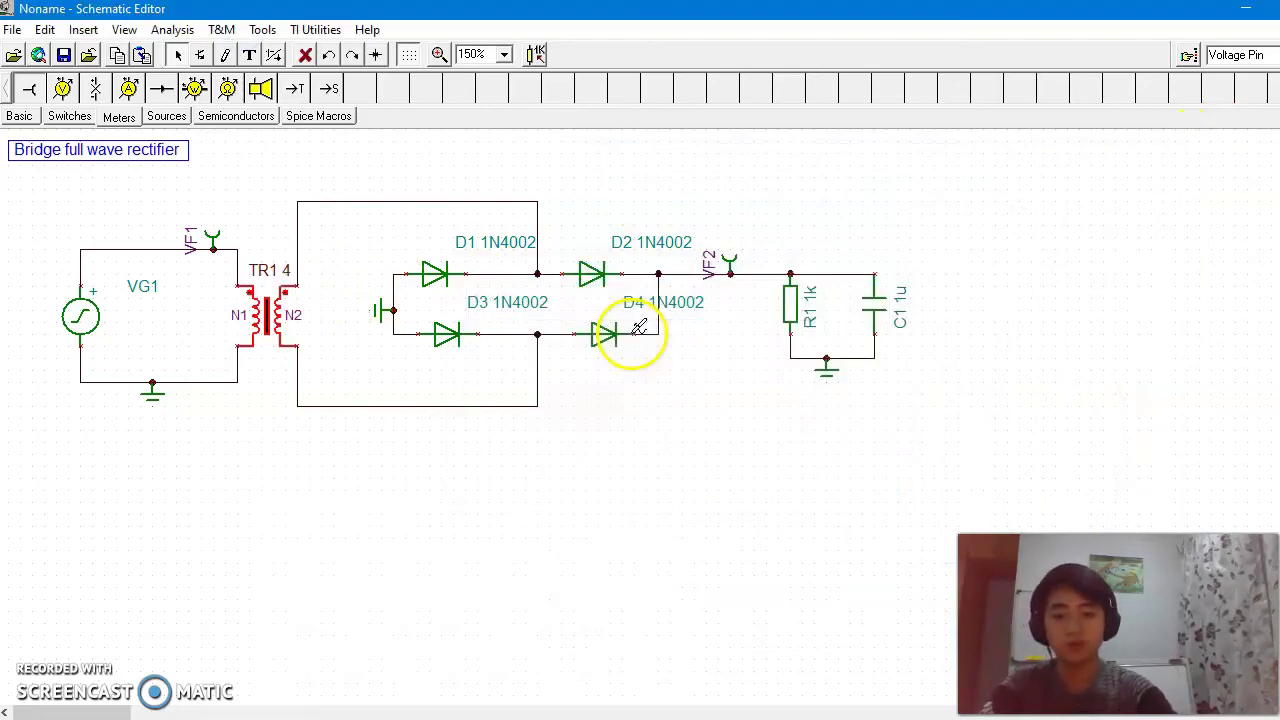
{"action": "key", "text": "alt+a"}
{"action": "key", "text": "t"}
{"action": "key", "text": "Return"}
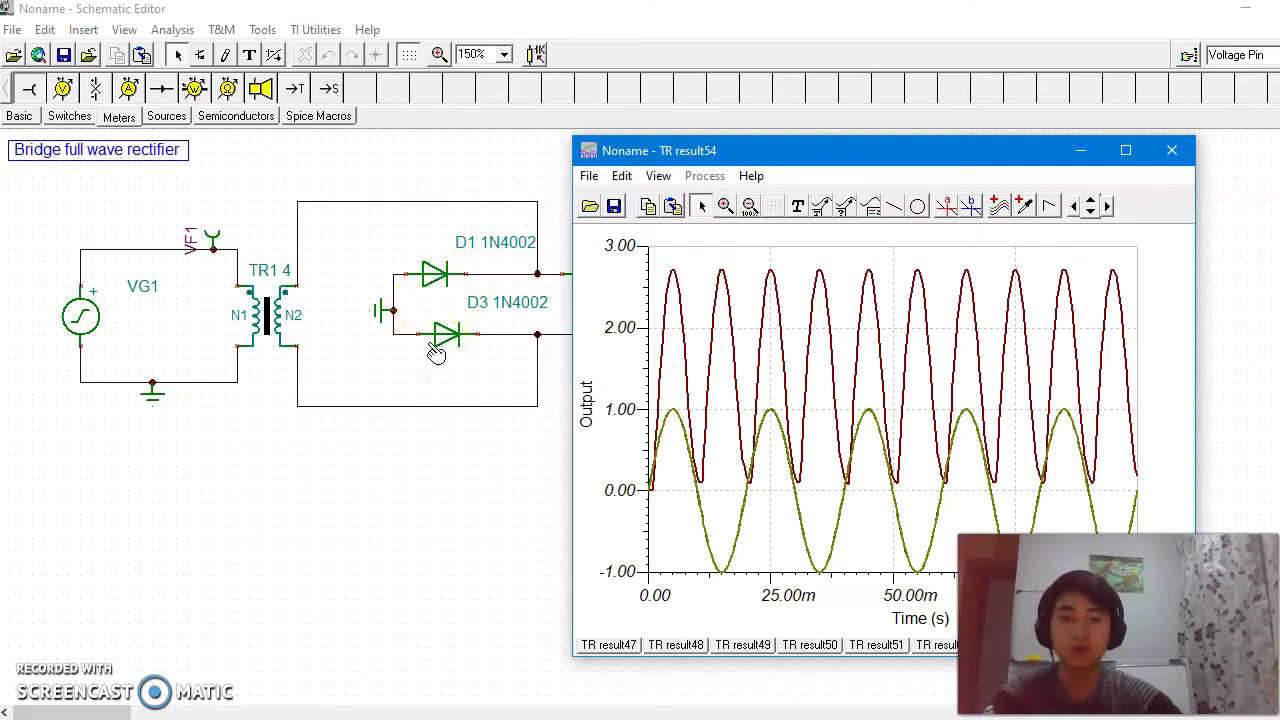
Set capacitor C1 to 10u and run a transient simulation of the output ripple.
{"action": "left_click", "coordinate": [1172, 150]}
{"action": "double_click", "coordinate": [885, 310]}
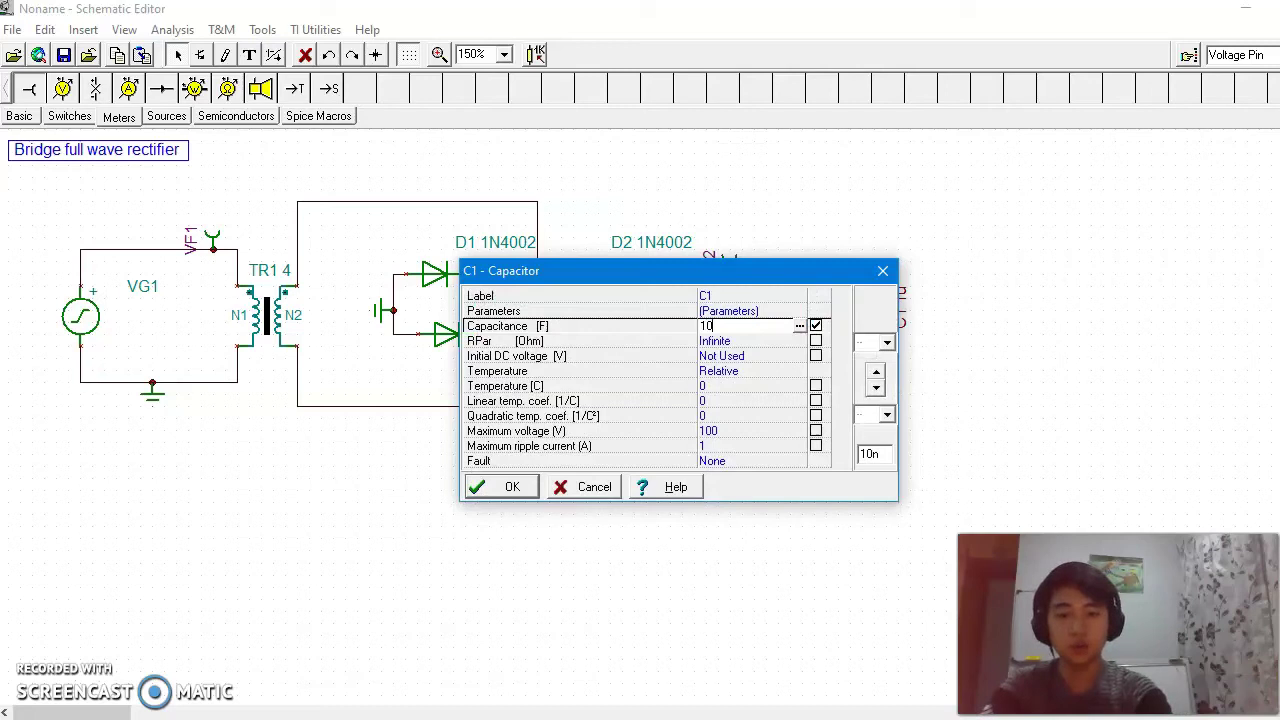
{"action": "key", "text": "Return"}
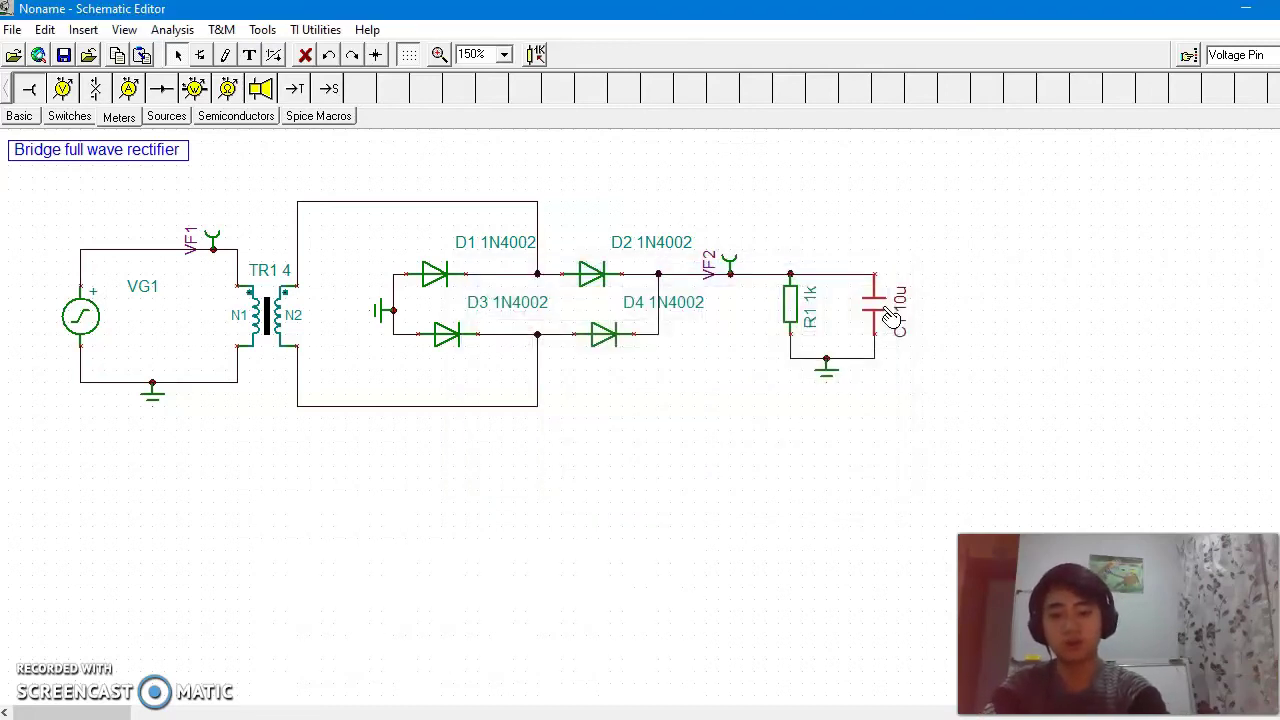
{"action": "key", "text": "alt+a"}
{"action": "key", "text": "t"}
{"action": "key", "text": "Return"}
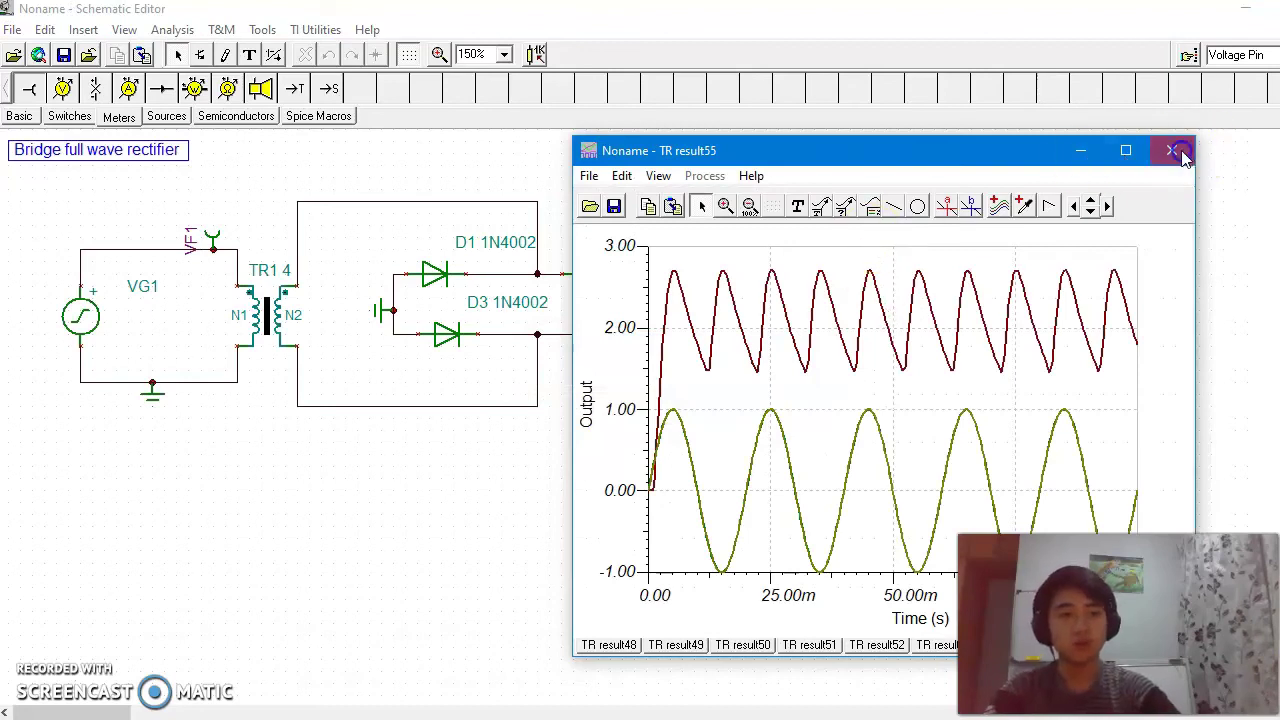
Close the 10u result graph and raise C1 to 100u.
{"action": "left_click", "coordinate": [1181, 150]}
{"action": "double_click", "coordinate": [874, 310]}
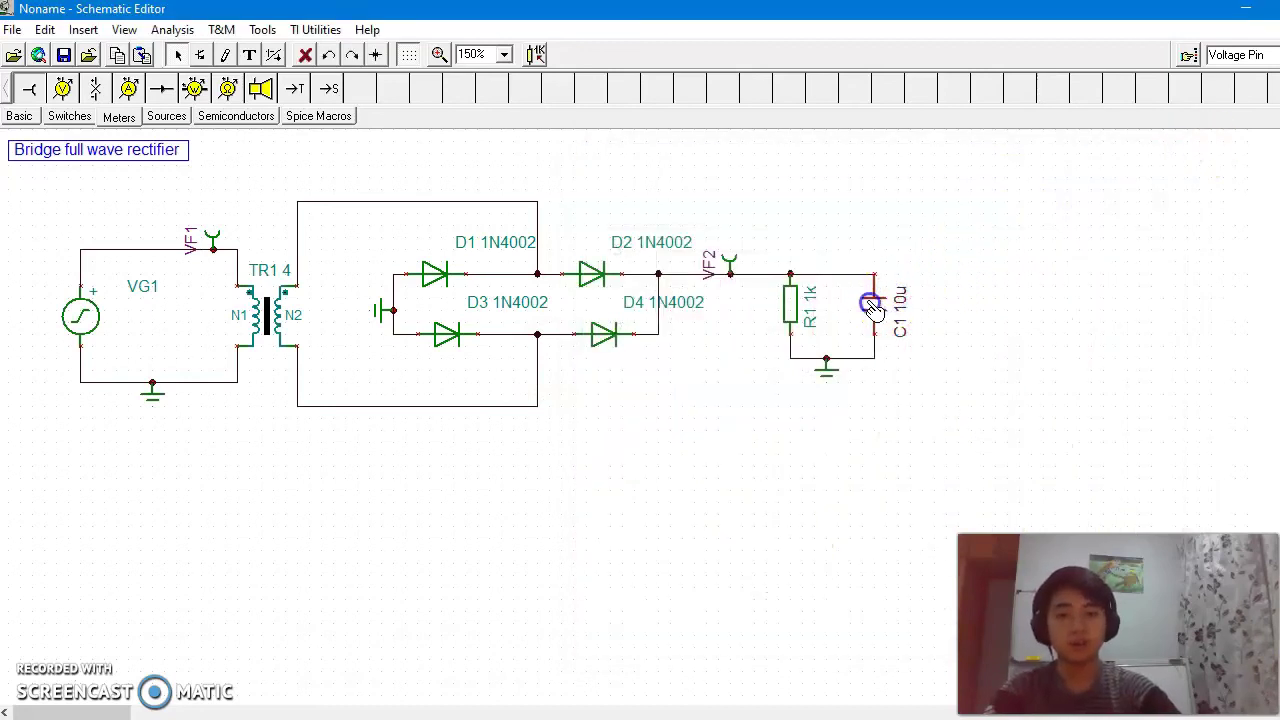
{"action": "key", "text": "Return"}
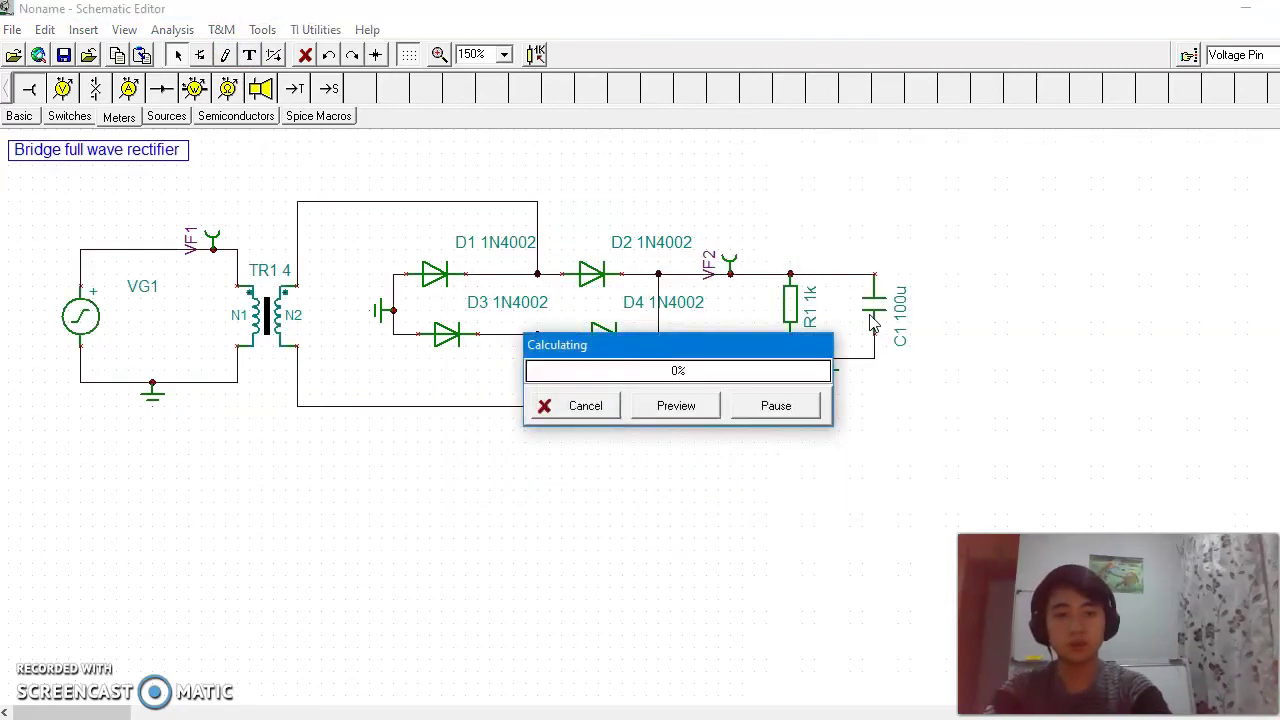
Close the previous graph and set C1's capacitance to 1m.
{"action": "left_click", "coordinate": [1171, 149]}
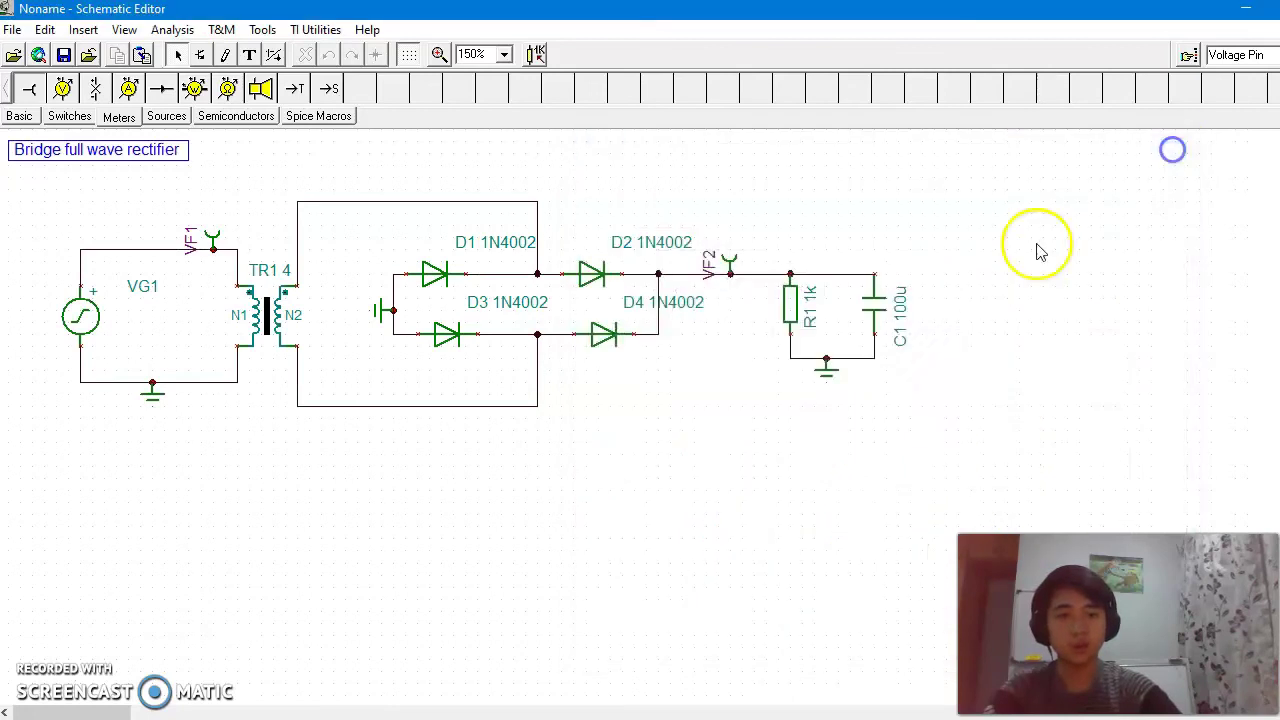
{"action": "double_click", "coordinate": [873, 313]}
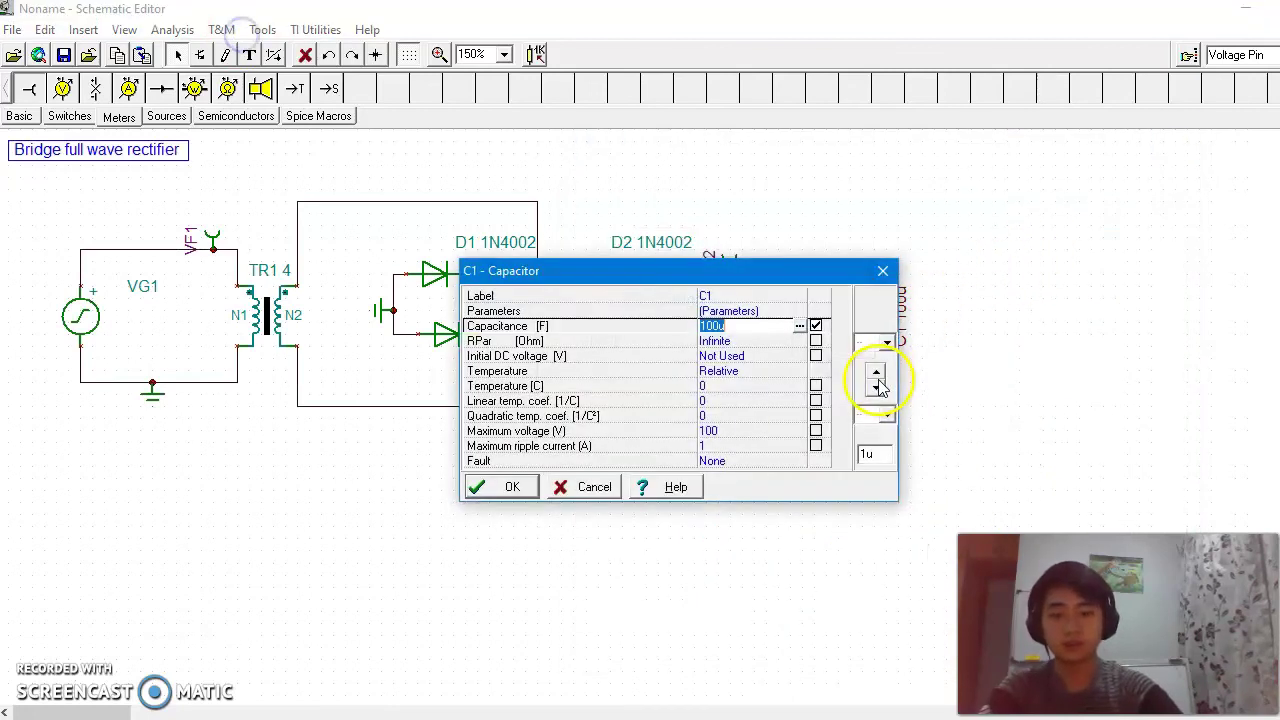
{"action": "key", "text": "Return"}
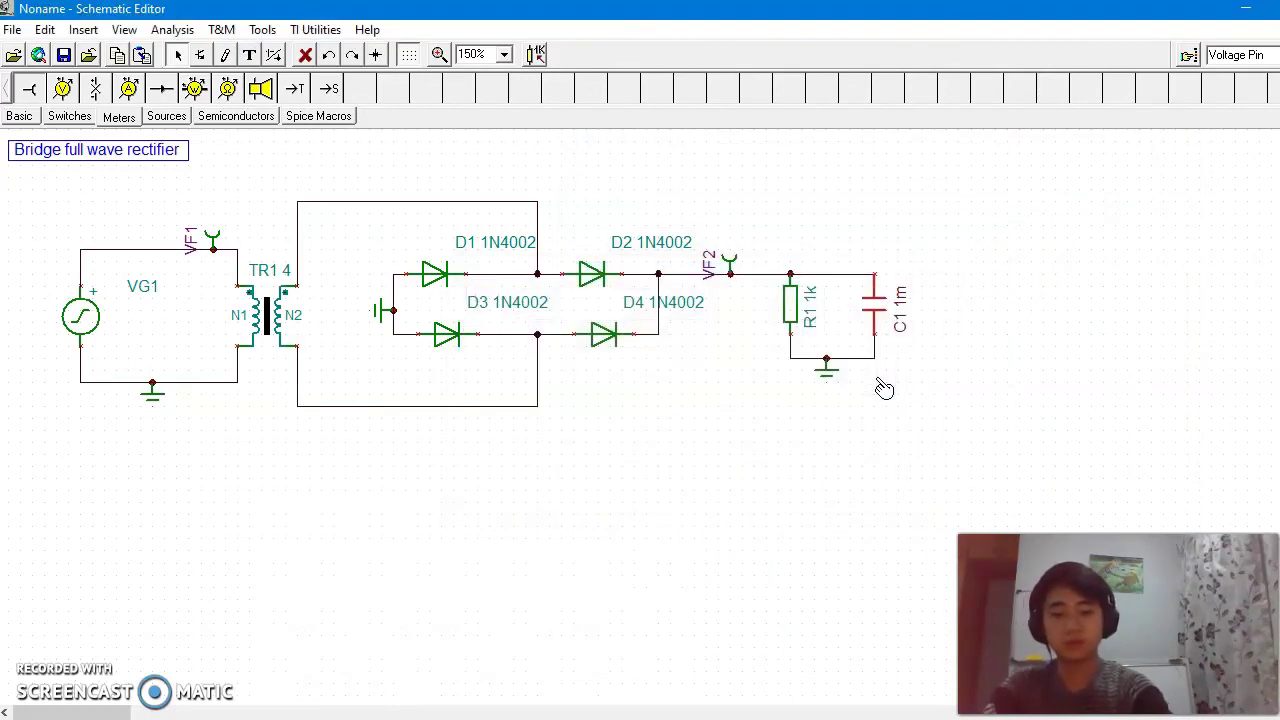
Rerun the transient simulation and measure the flat output with a cursor at about 2.53 V.
{"action": "key", "text": "alt+a"}
{"action": "key", "text": "t"}
{"action": "key", "text": "Return"}
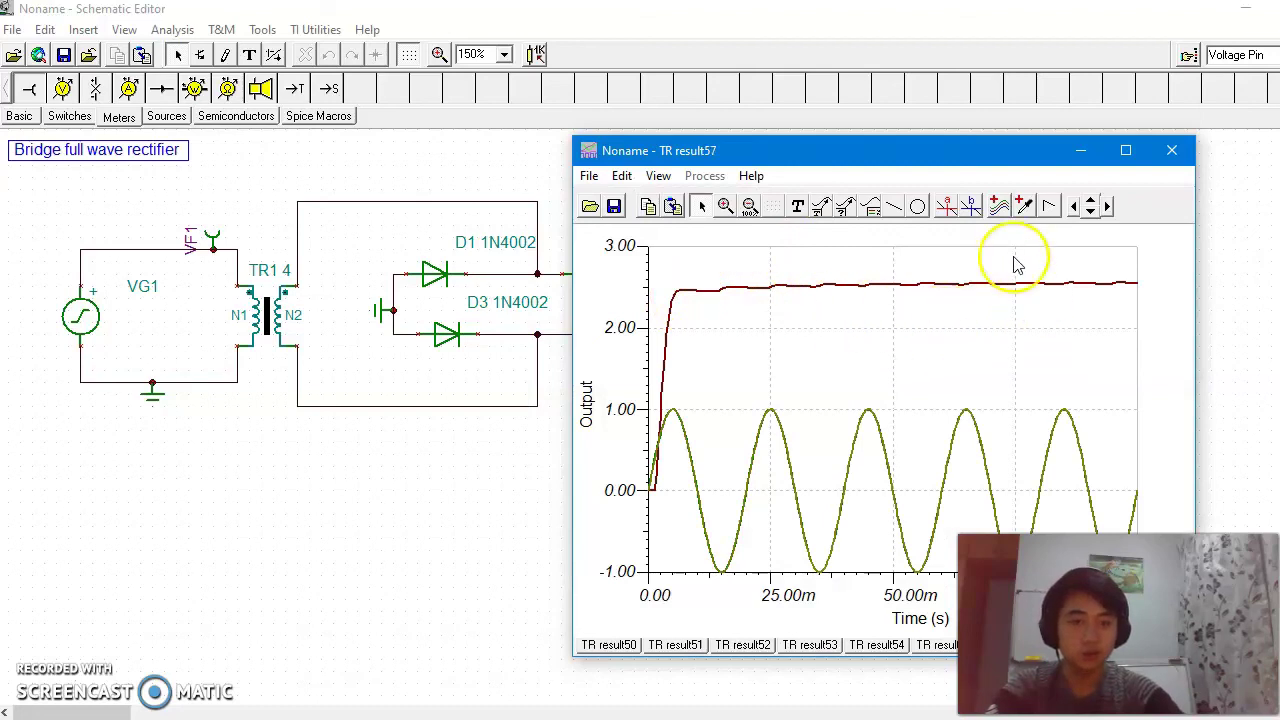
{"action": "left_click", "coordinate": [856, 285]}
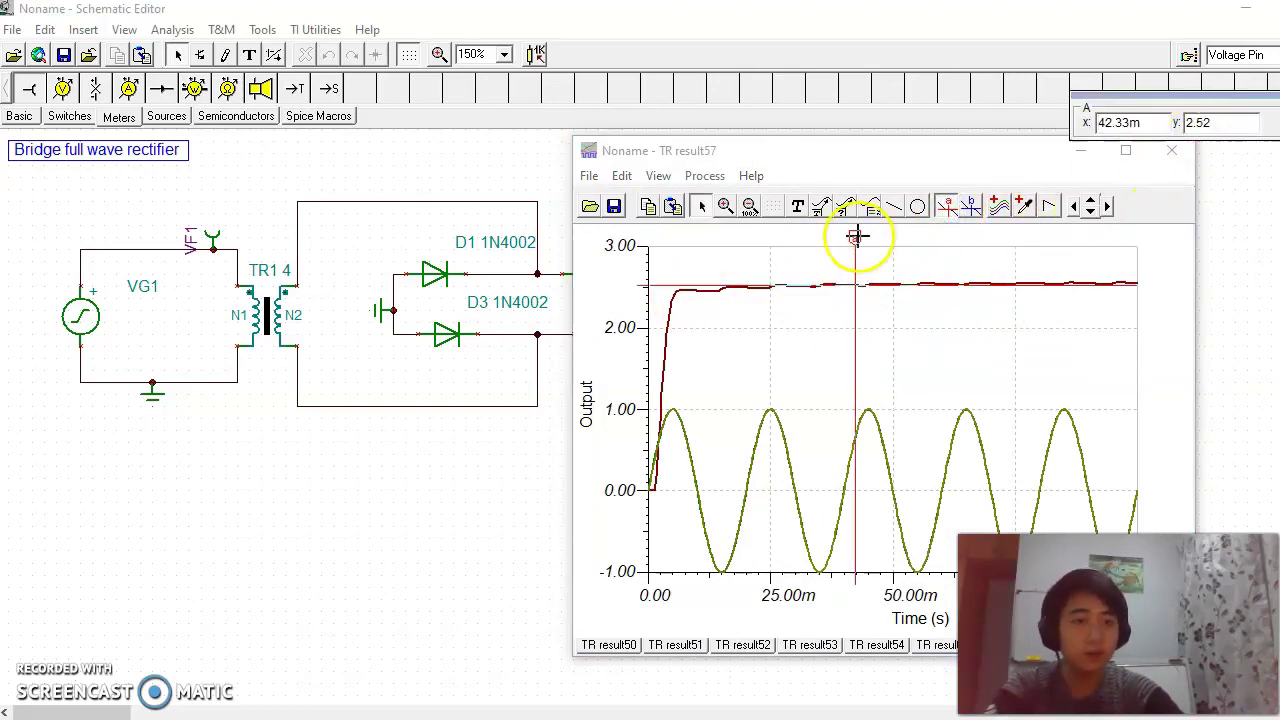
{"action": "left_click_drag", "start_coordinate": [857, 243], "coordinate": [894, 240]}
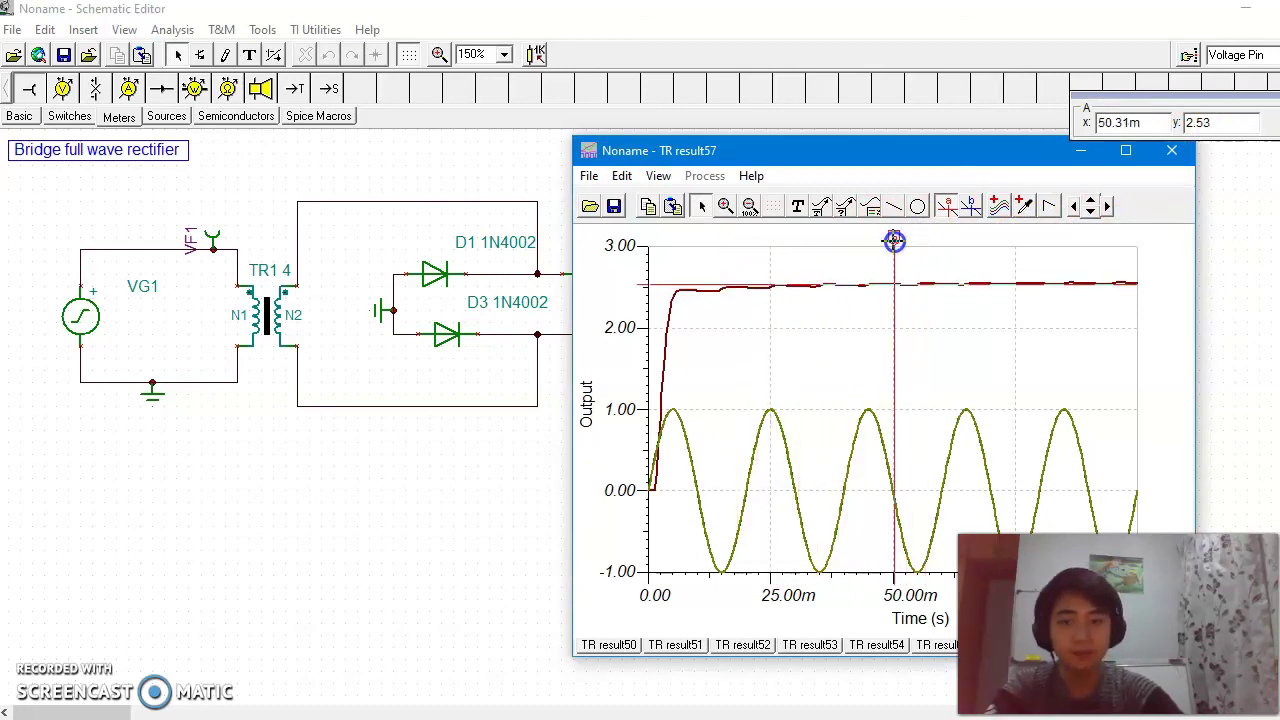